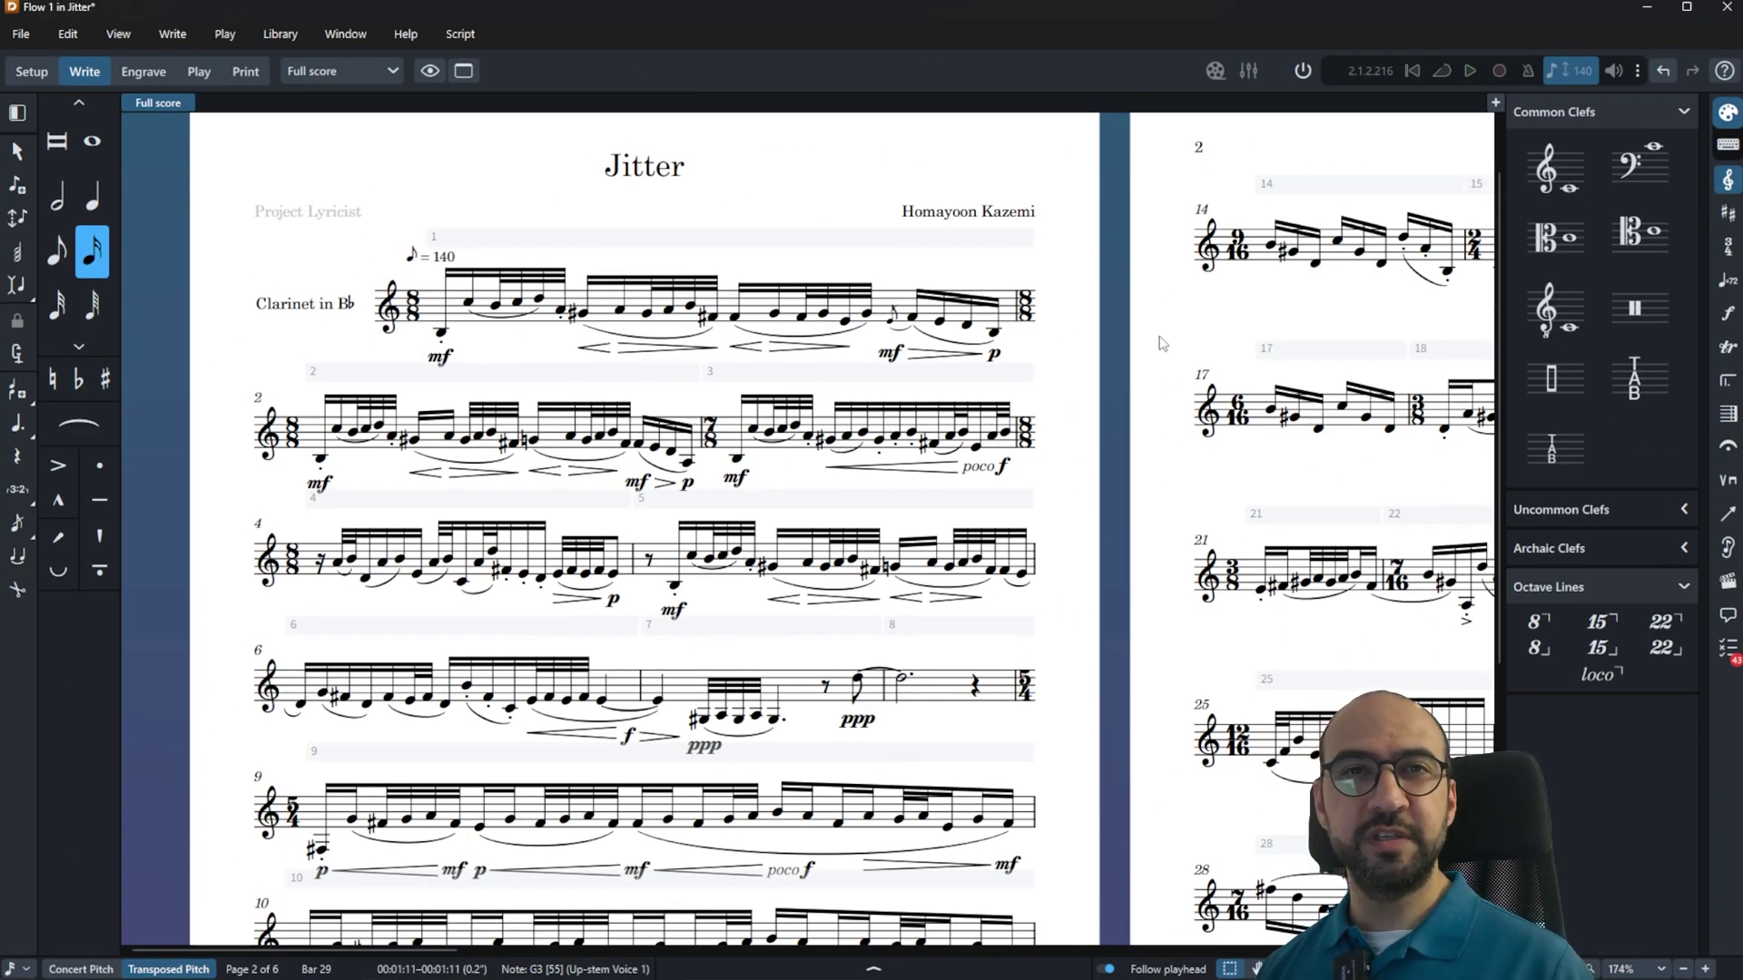
scroll(1162, 343, down, 1)
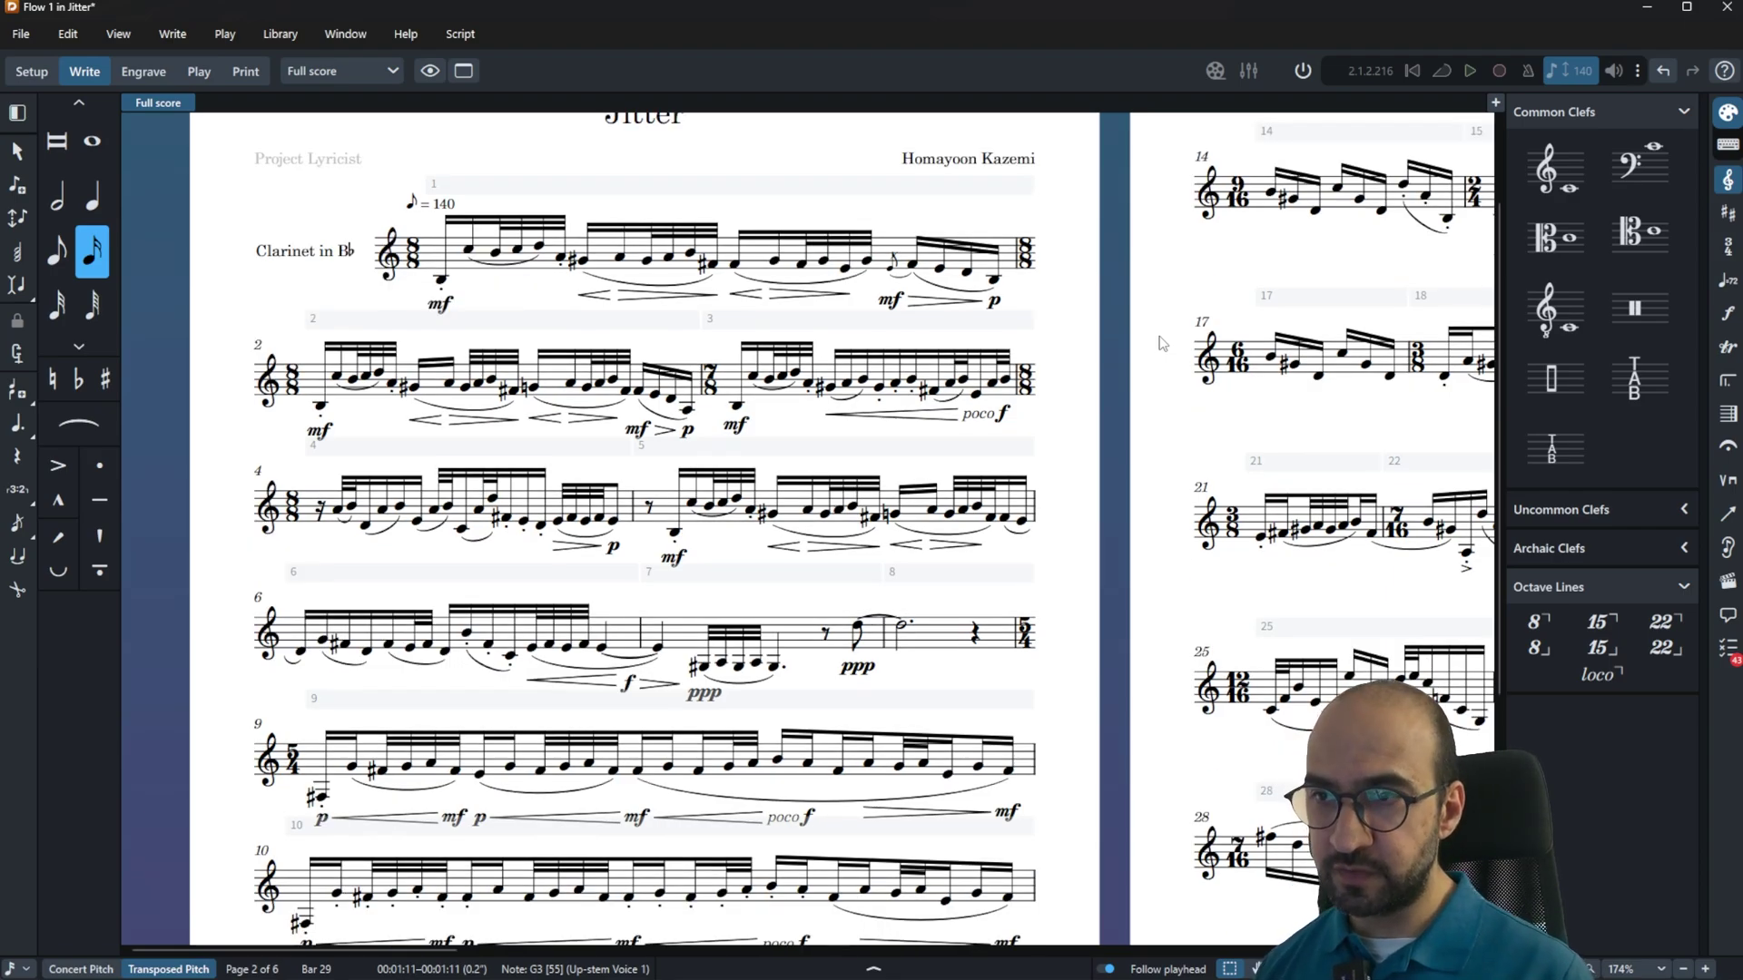
click(649, 506)
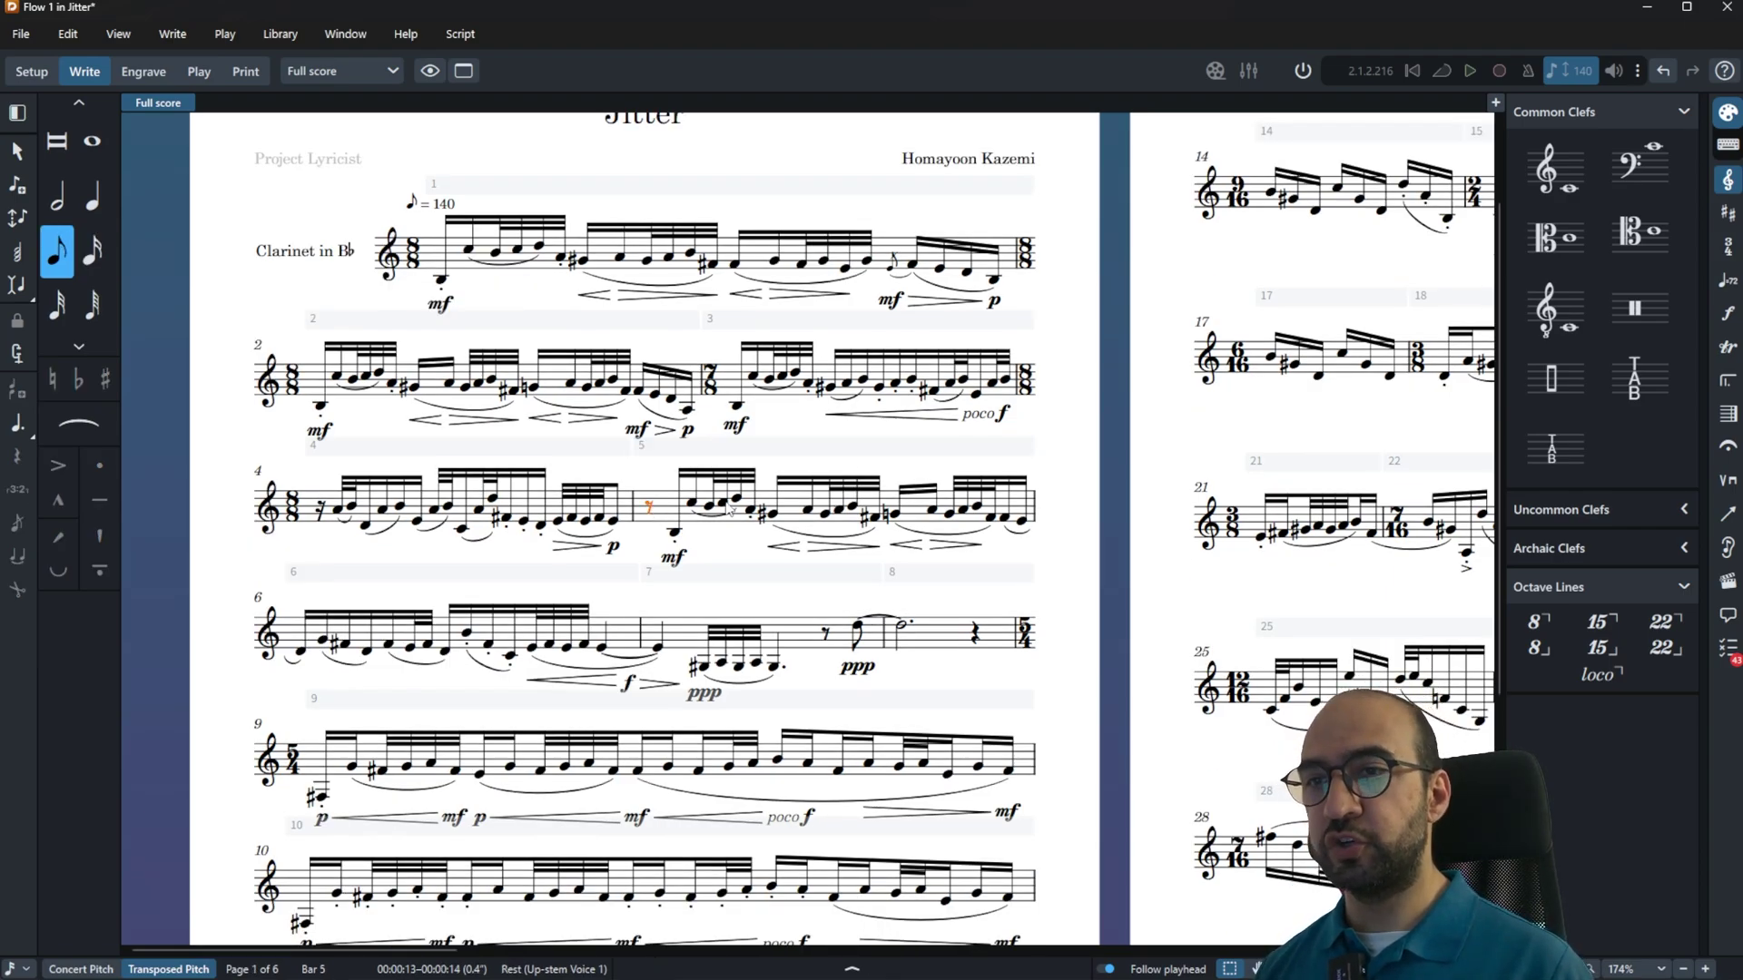
click(1058, 443)
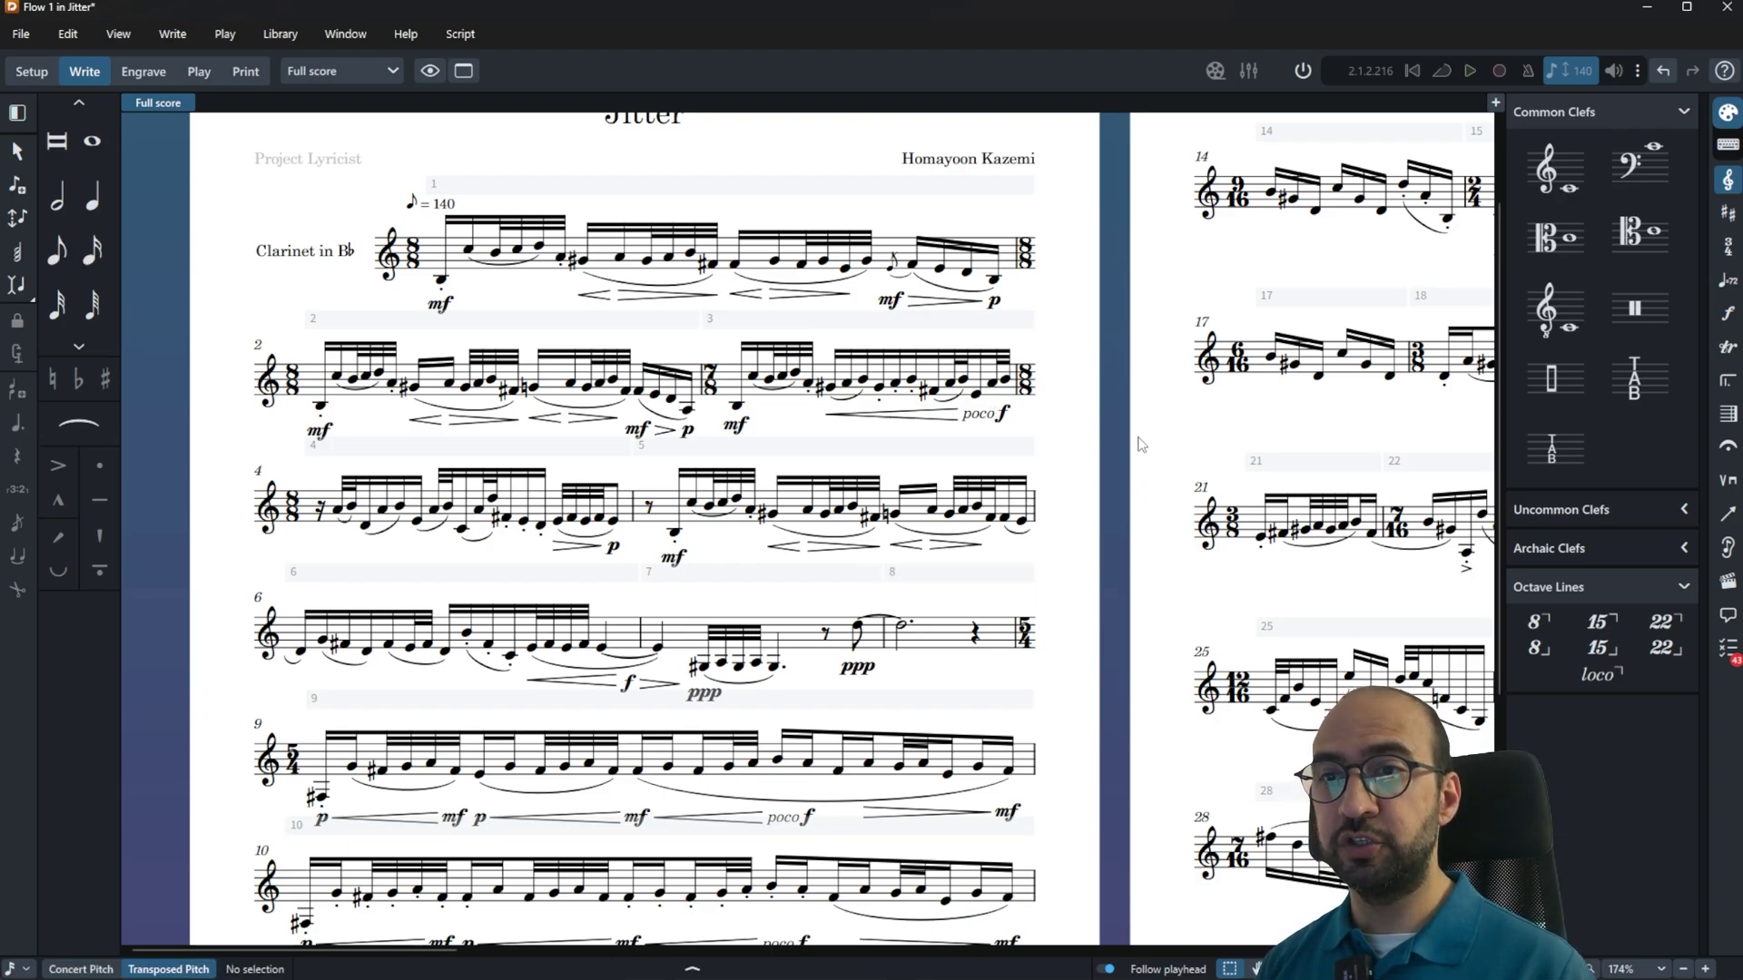
Step: Search the jump bar's commands for "dynamics" and view the Dynamics page of the Engraving Options
key(j)
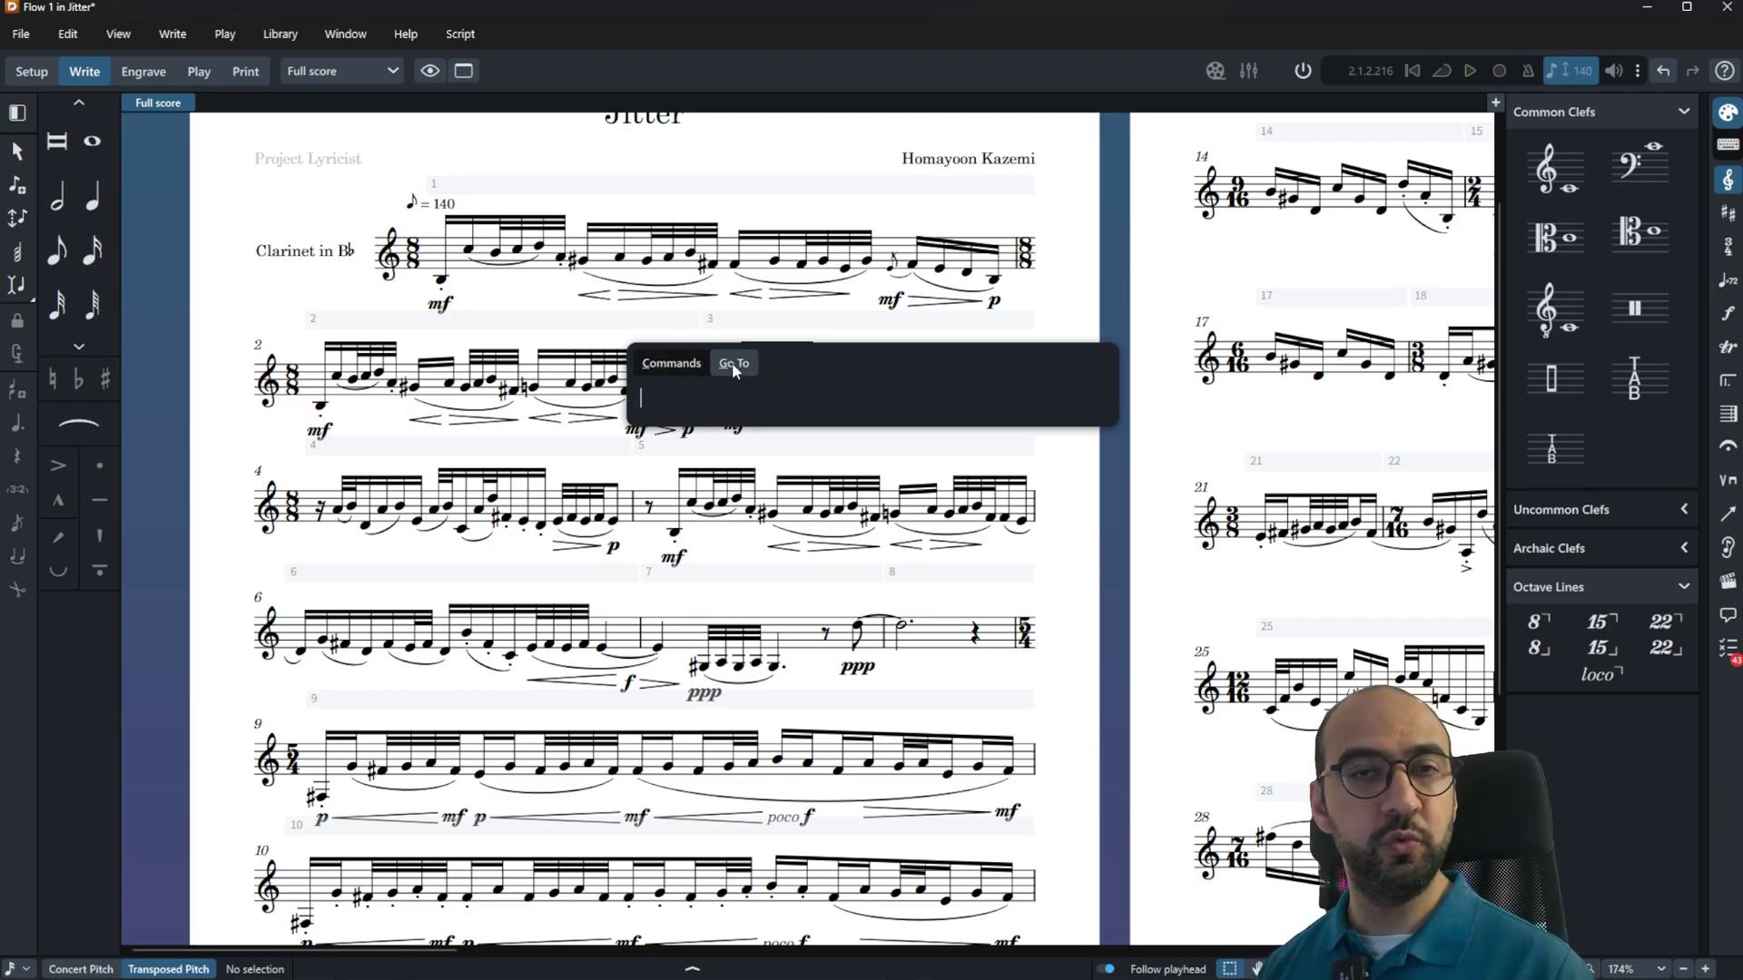
click(694, 367)
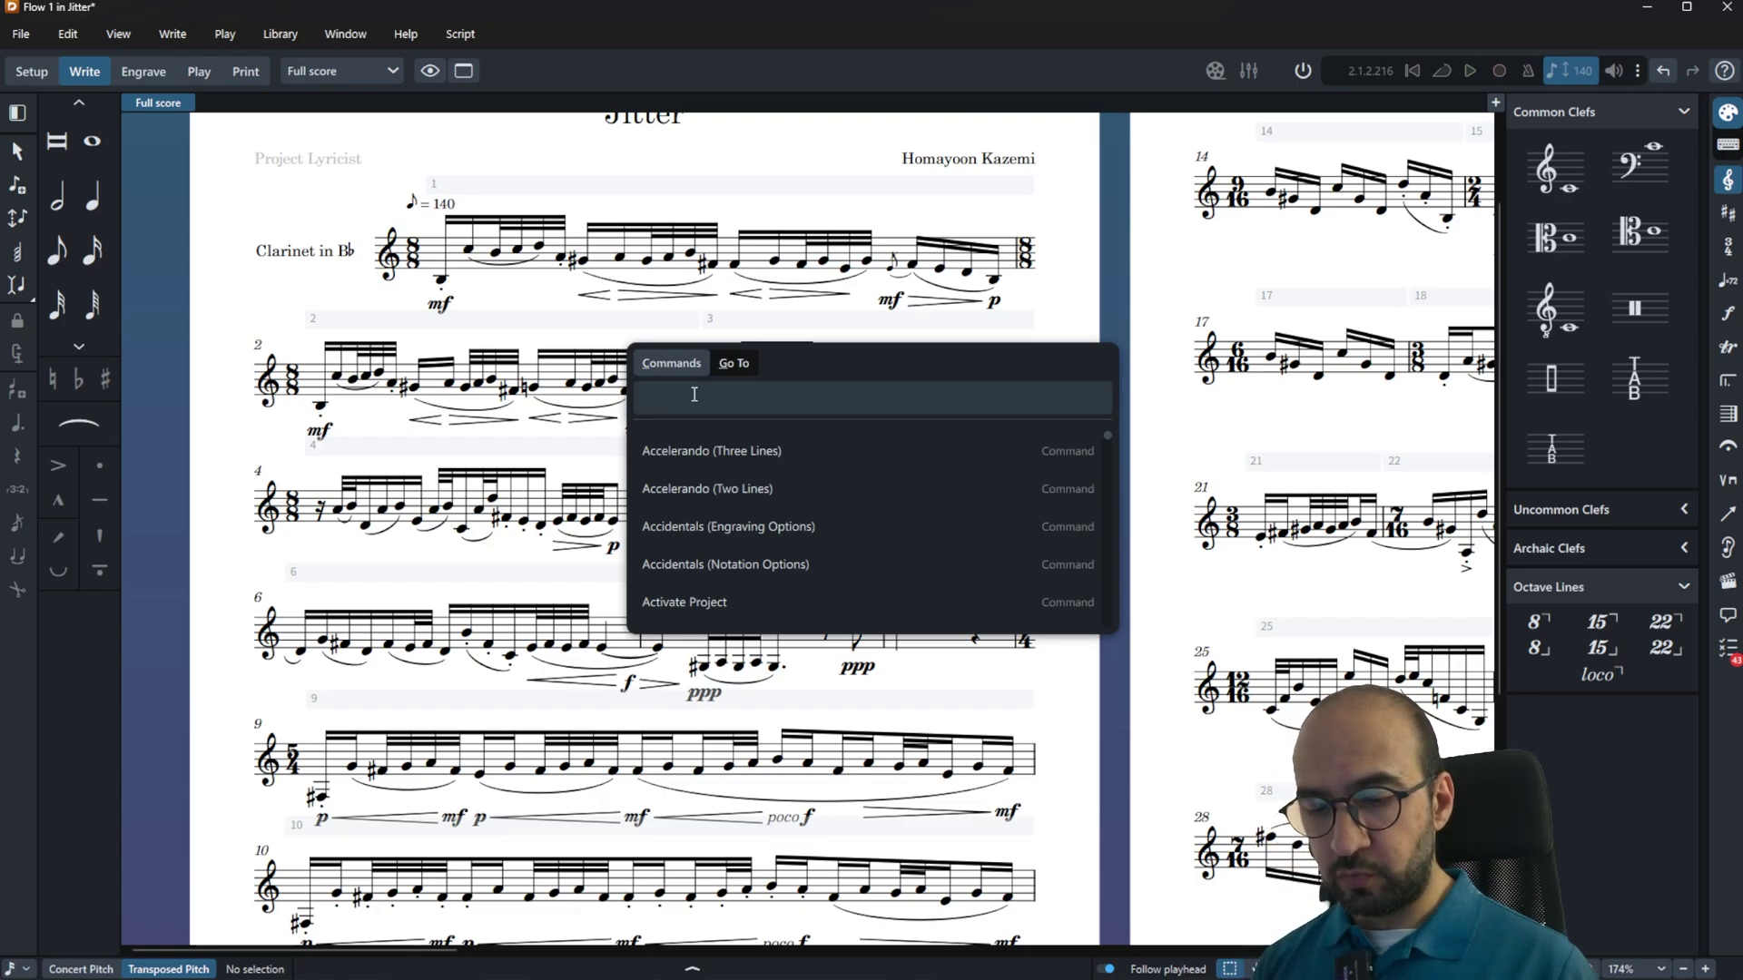
text(dynamics)
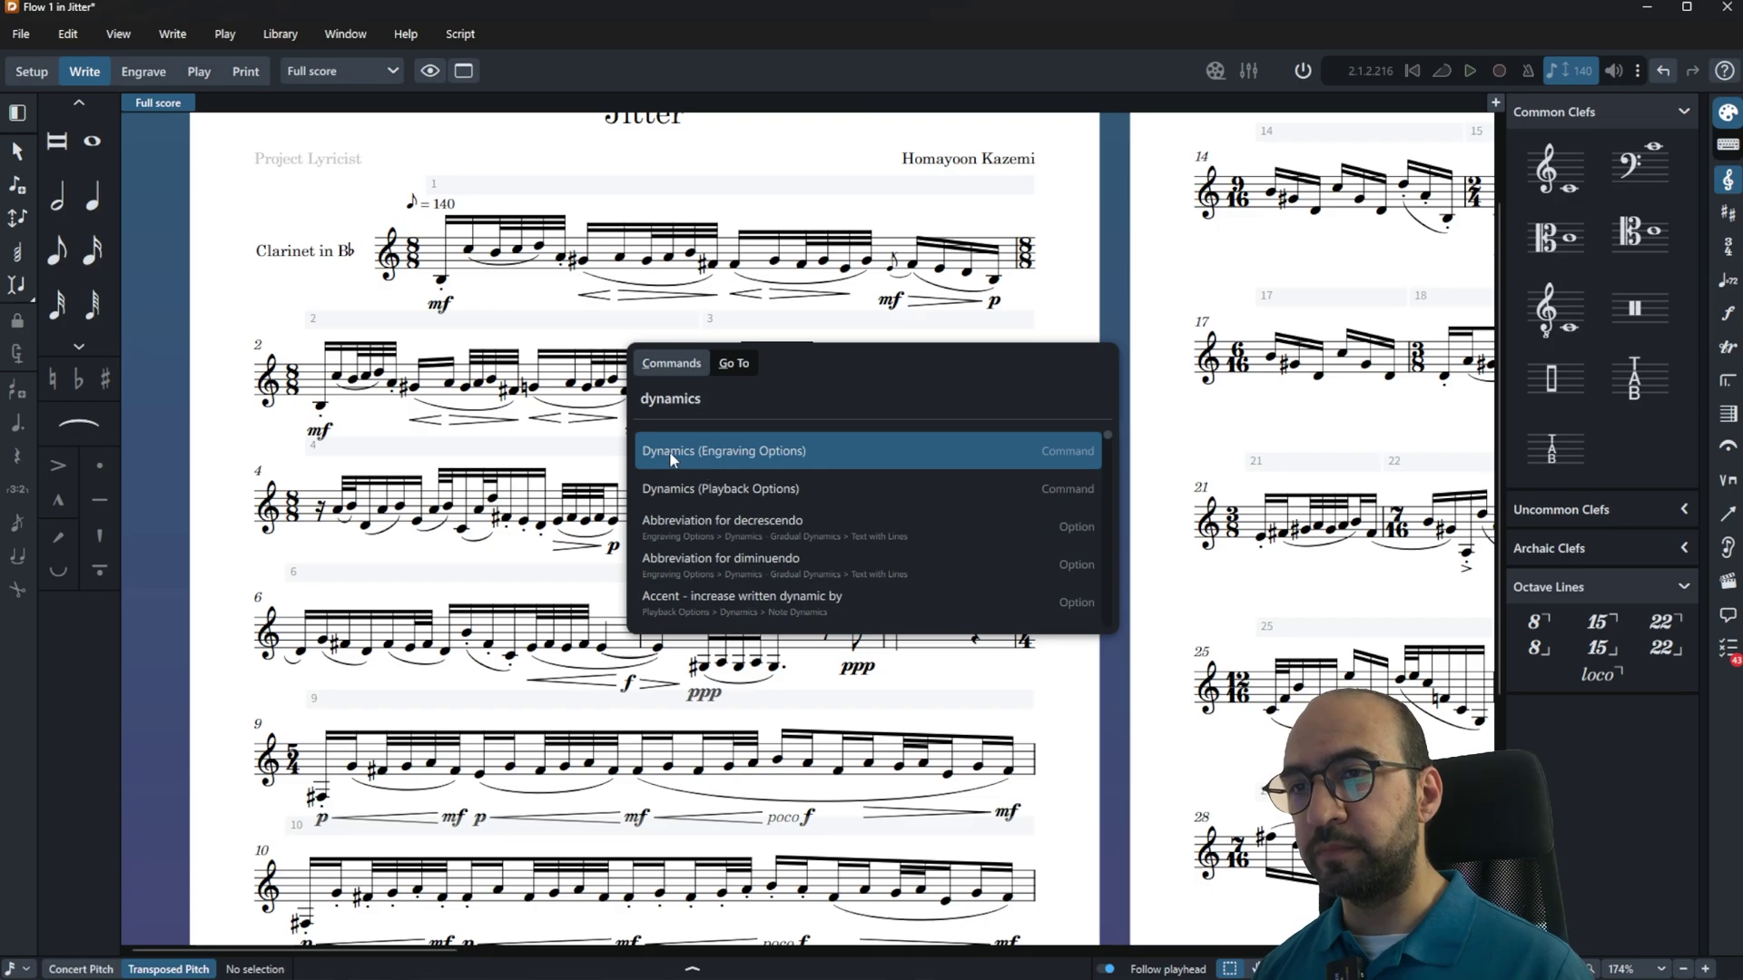
click(806, 454)
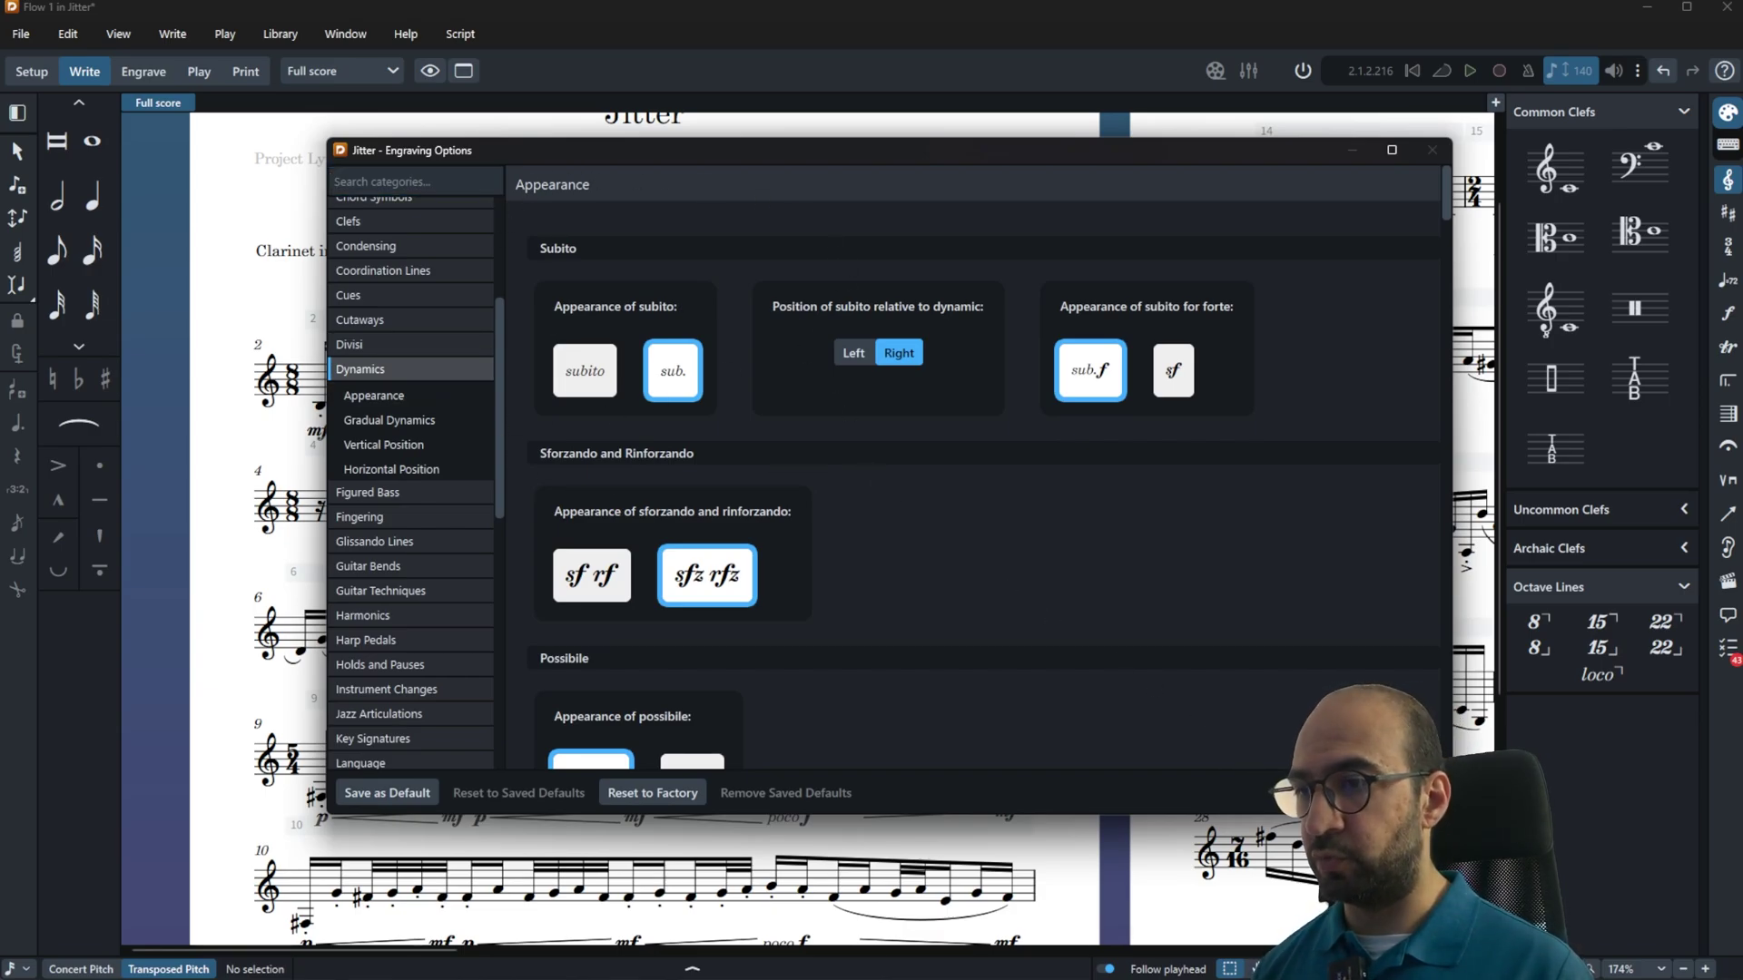
key(Escape)
Step: Reopen the jump bar, shorten the search text to "Dynamics" and browse the matching commands and options
key(j)
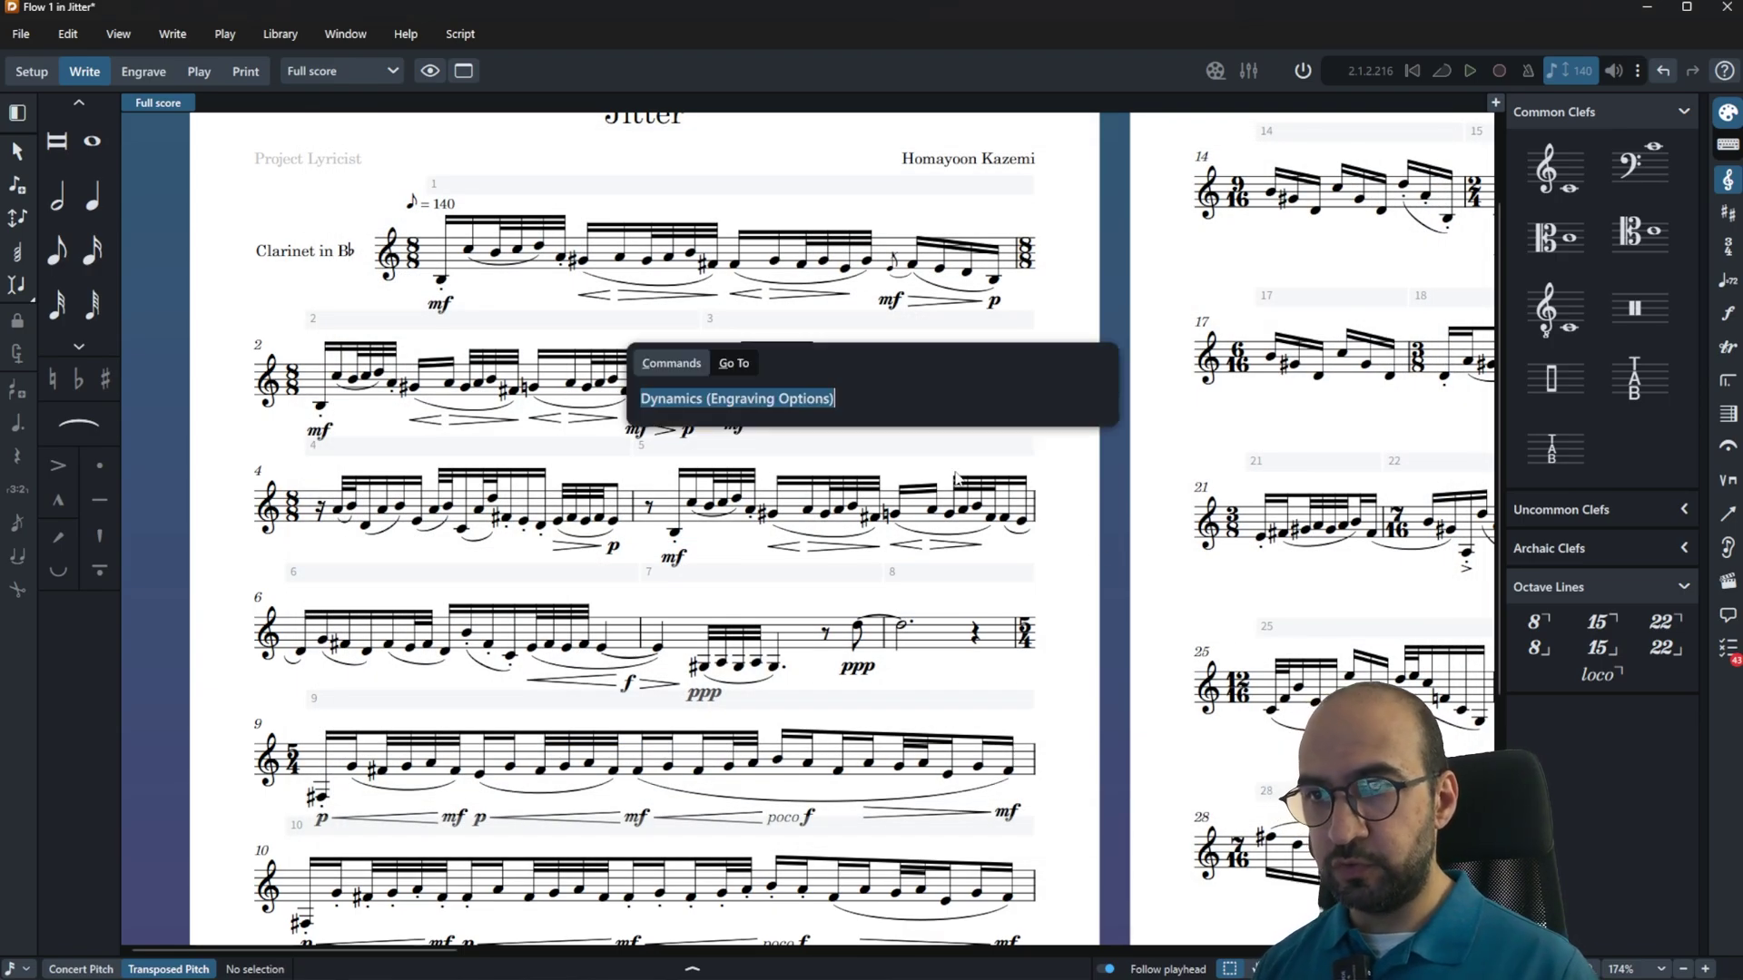
key(End)
key(BackSpace)
key(BackSpace)
key(BackSpace)
key(BackSpace)
key(BackSpace)
key(BackSpace)
key(BackSpace)
key(BackSpace)
key(BackSpace)
key(BackSpace)
key(BackSpace)
key(BackSpace)
key(BackSpace)
key(BackSpace)
key(BackSpace)
key(BackSpace)
key(BackSpace)
key(BackSpace)
key(BackSpace)
key(BackSpace)
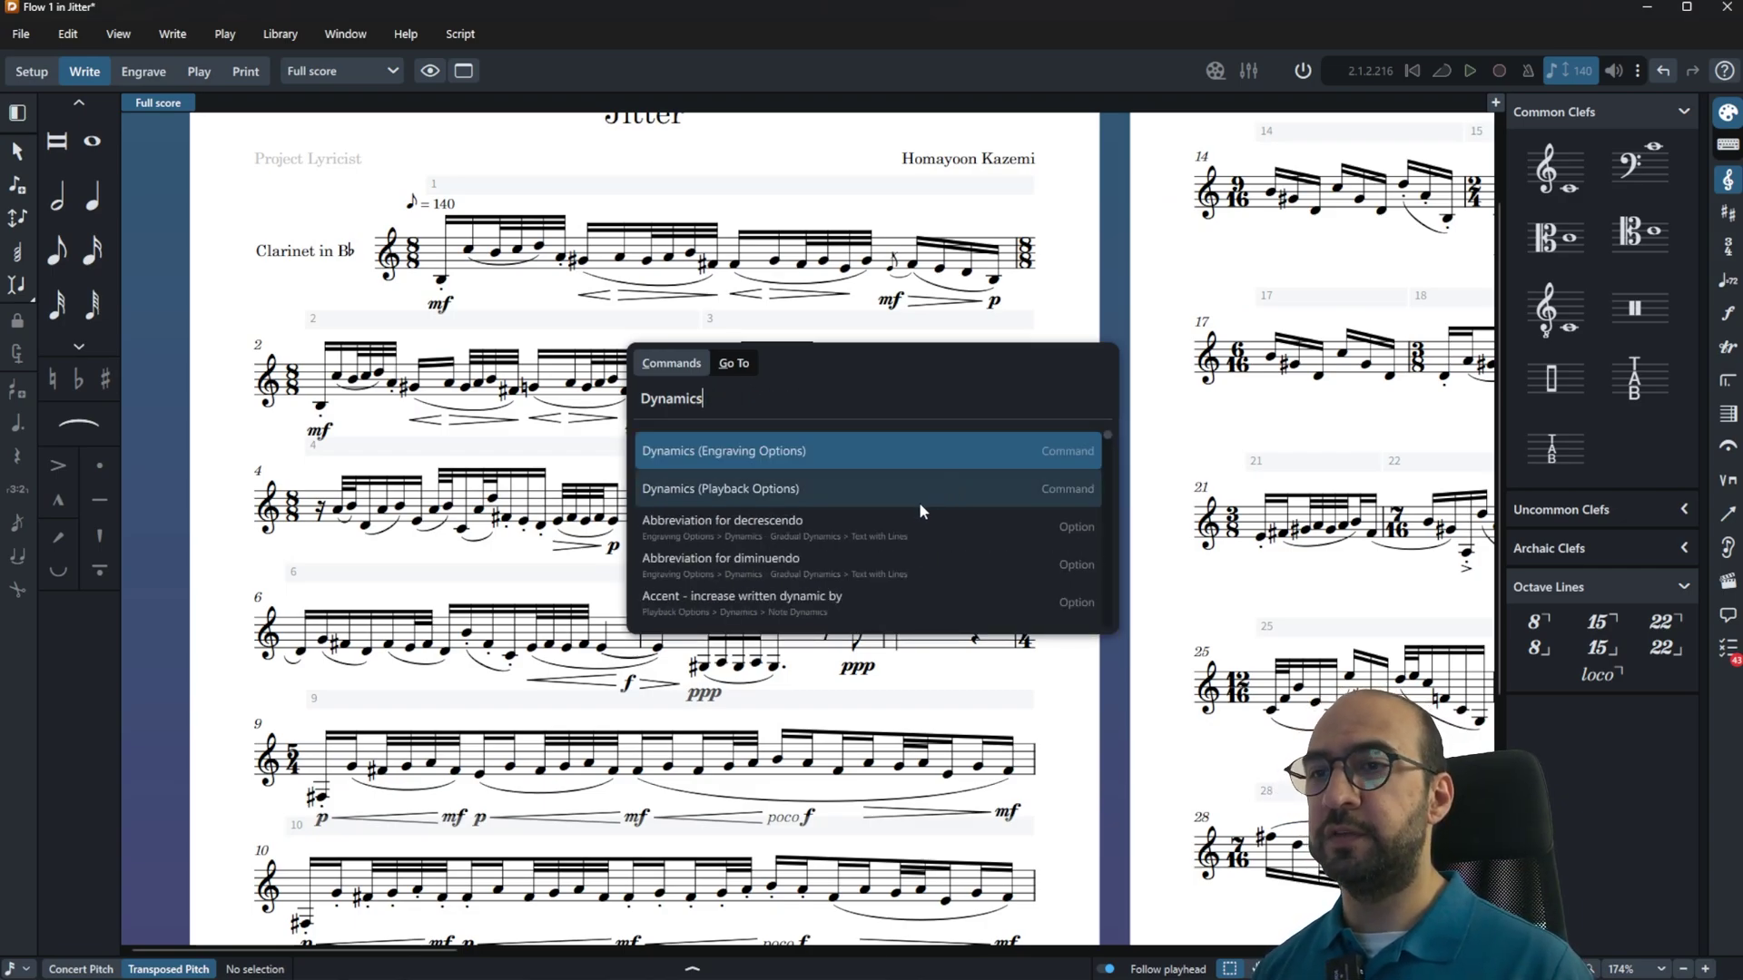
scroll(909, 520, down, 2)
scroll(911, 513, up, 2)
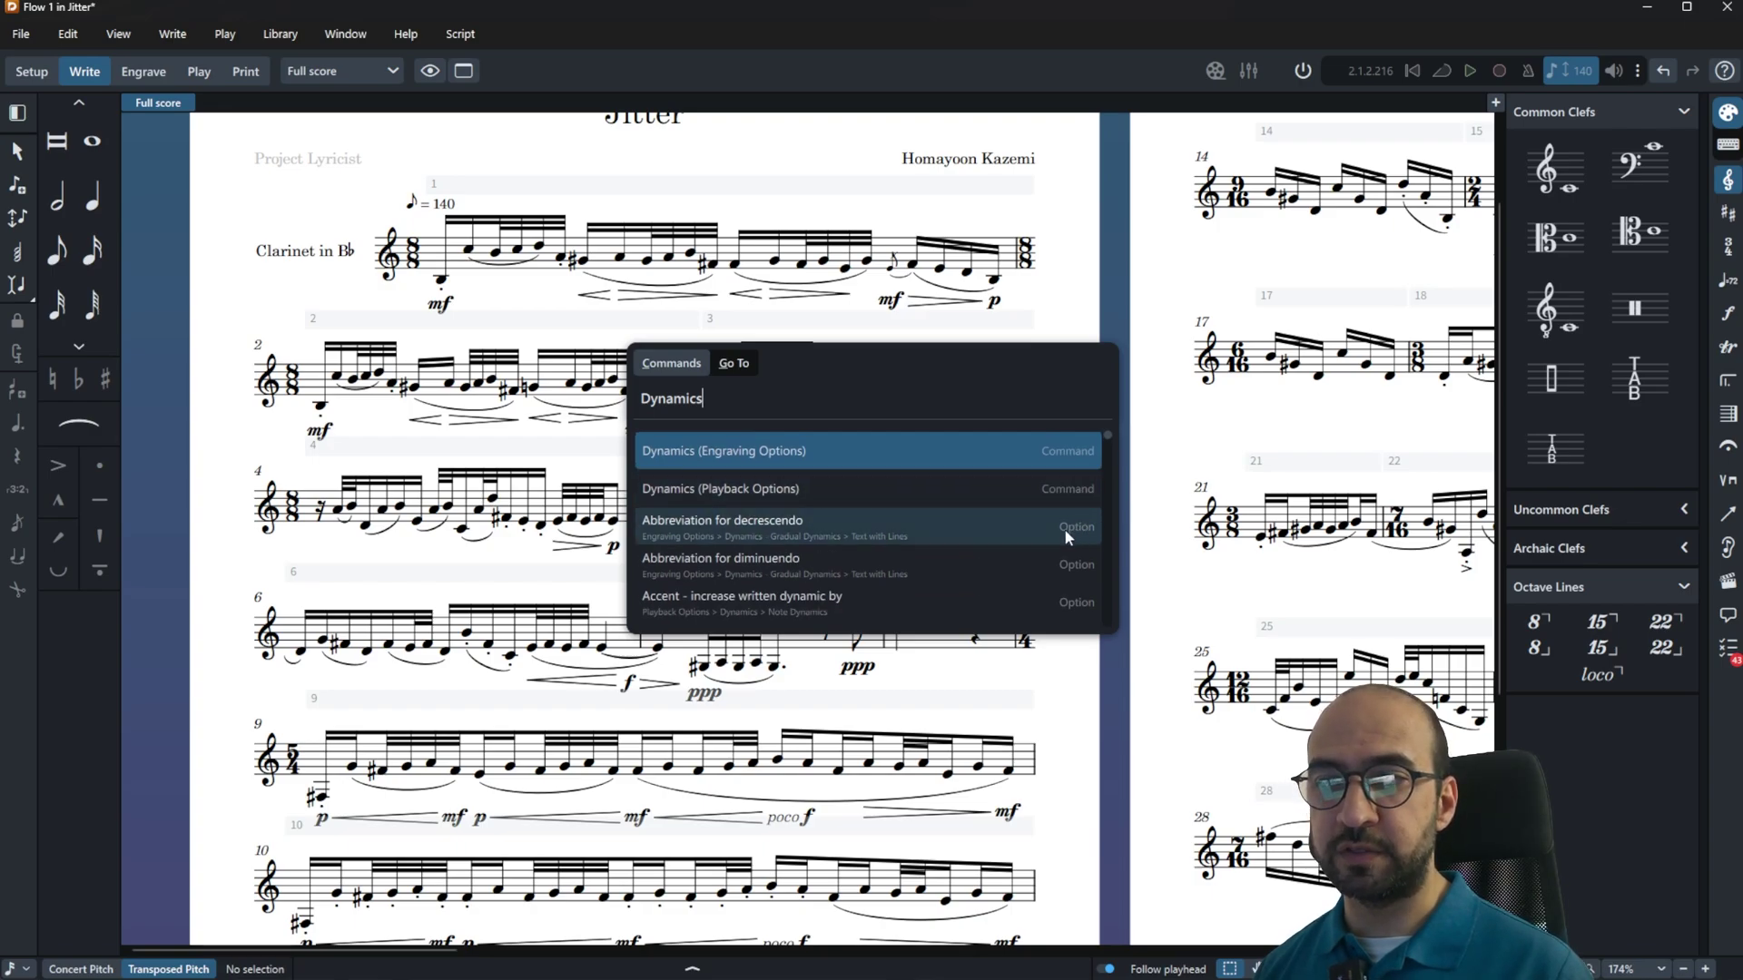
Step: Open the "Abbreviation for decrescendo" option in the jump bar, switch it to decr. and back to decresc
click(842, 525)
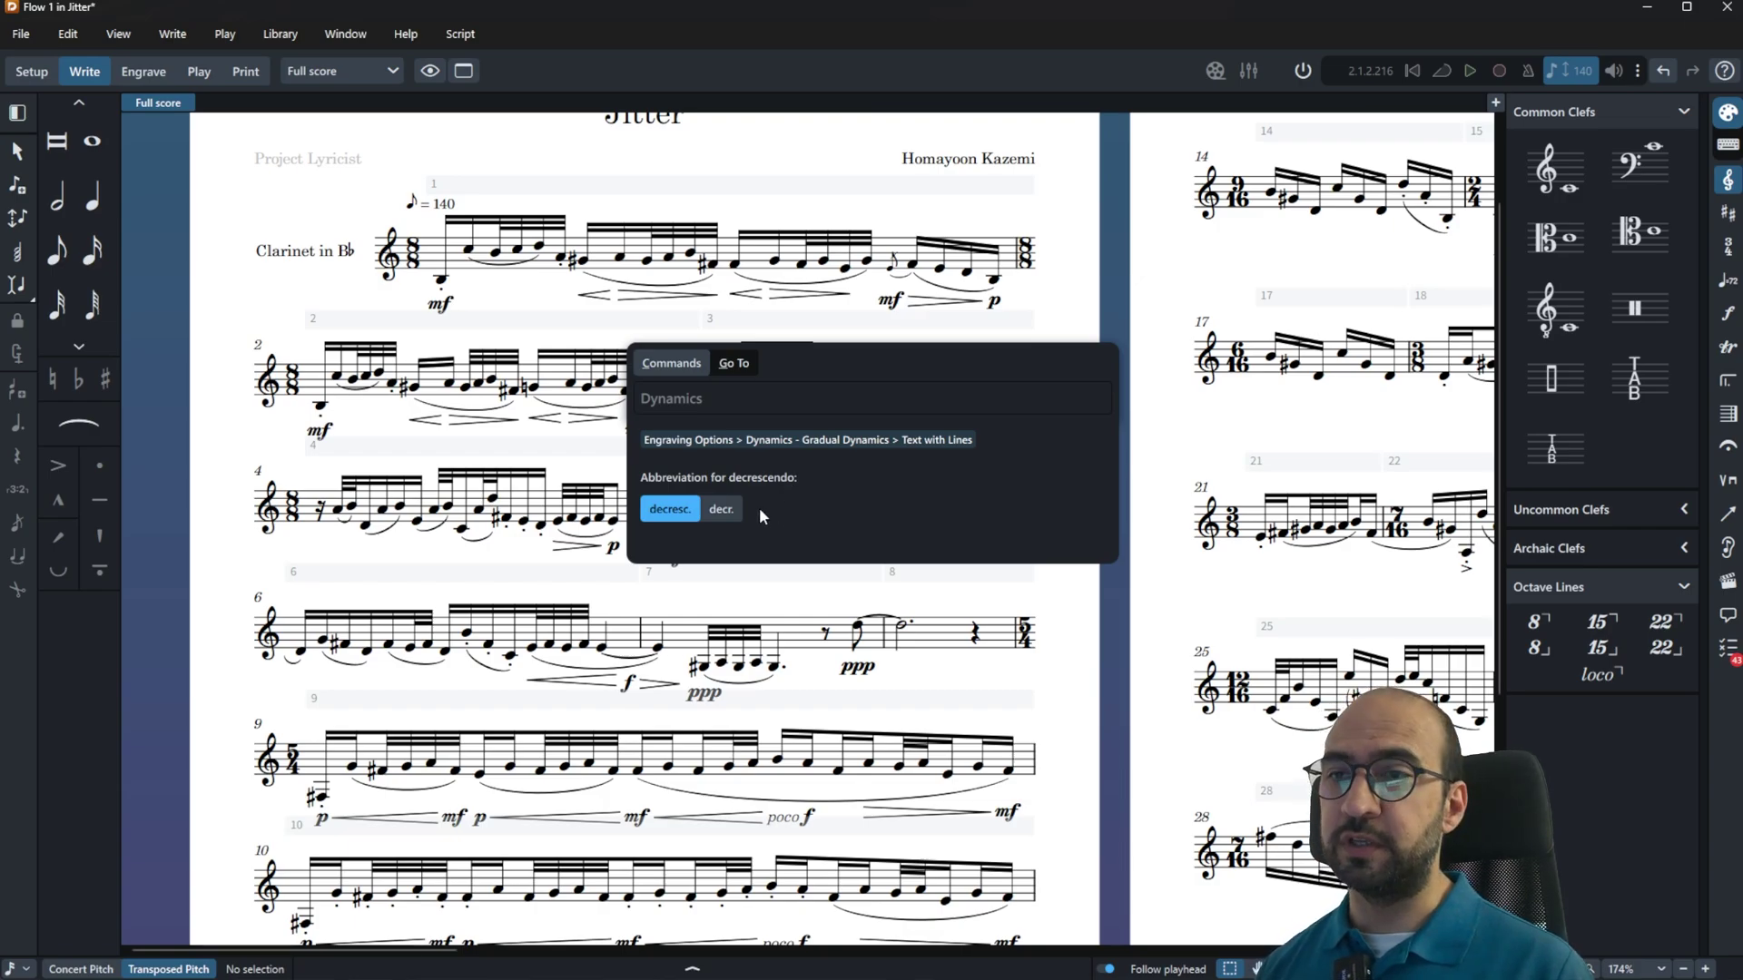
click(721, 509)
click(668, 511)
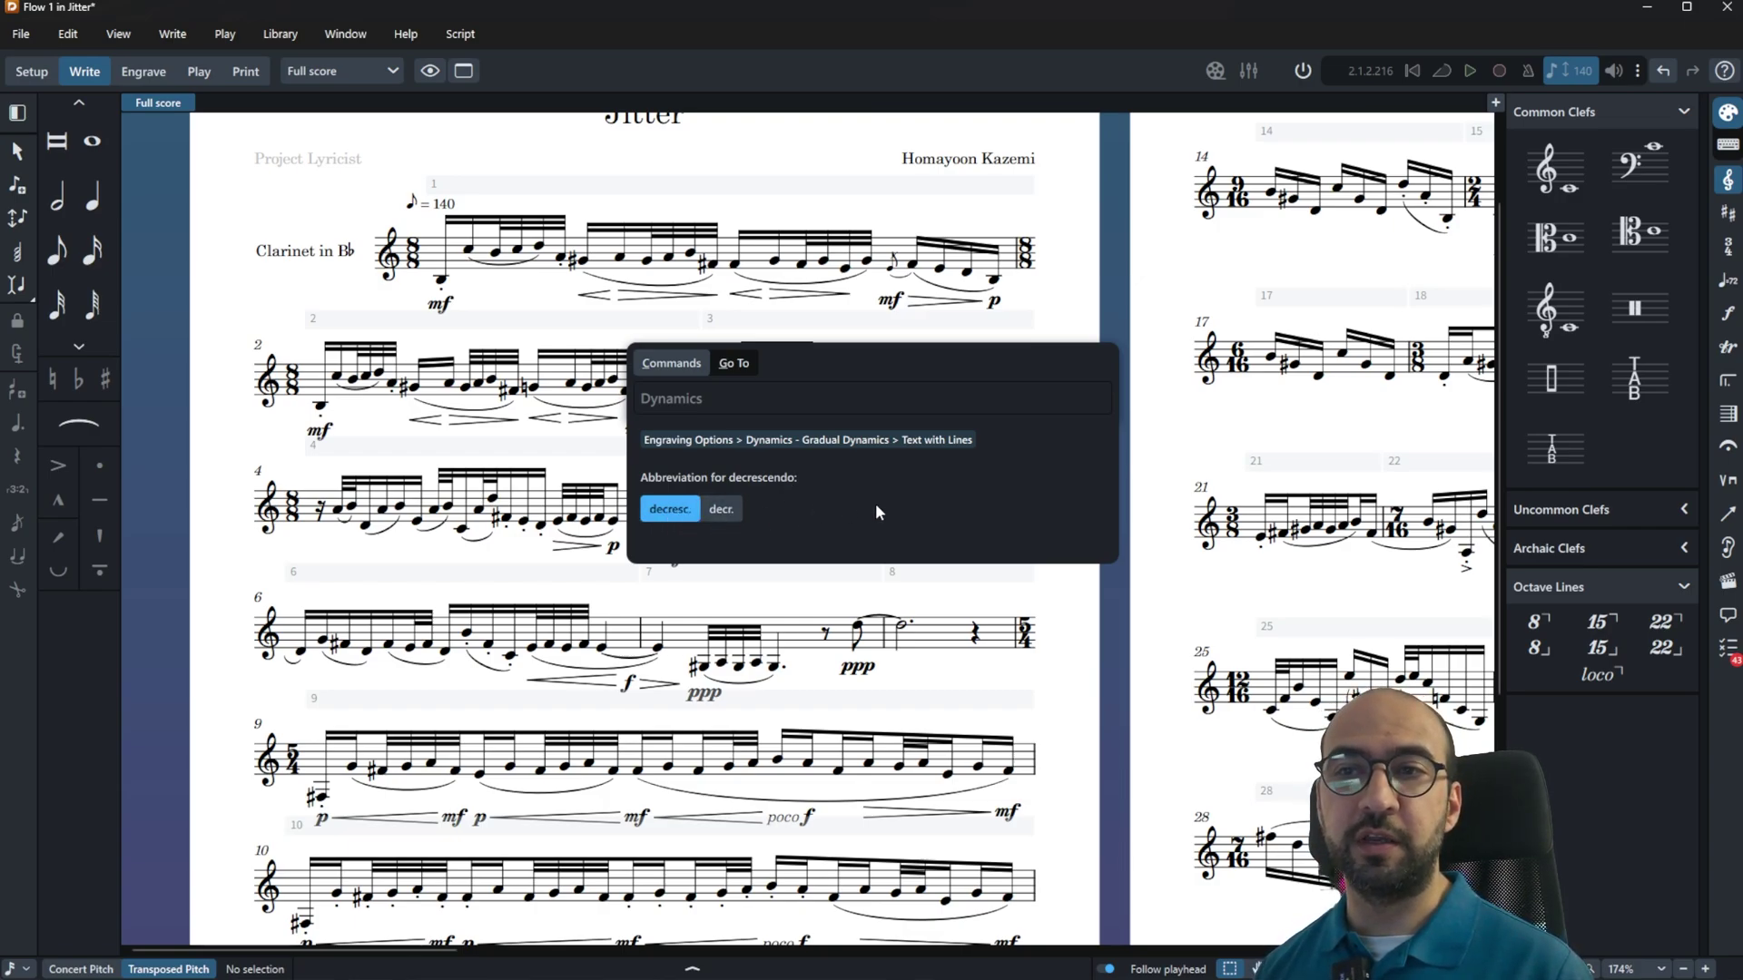
Step: Return to the "Dynamics" search results and browse the alignment, aperture and appearance options
click(813, 397)
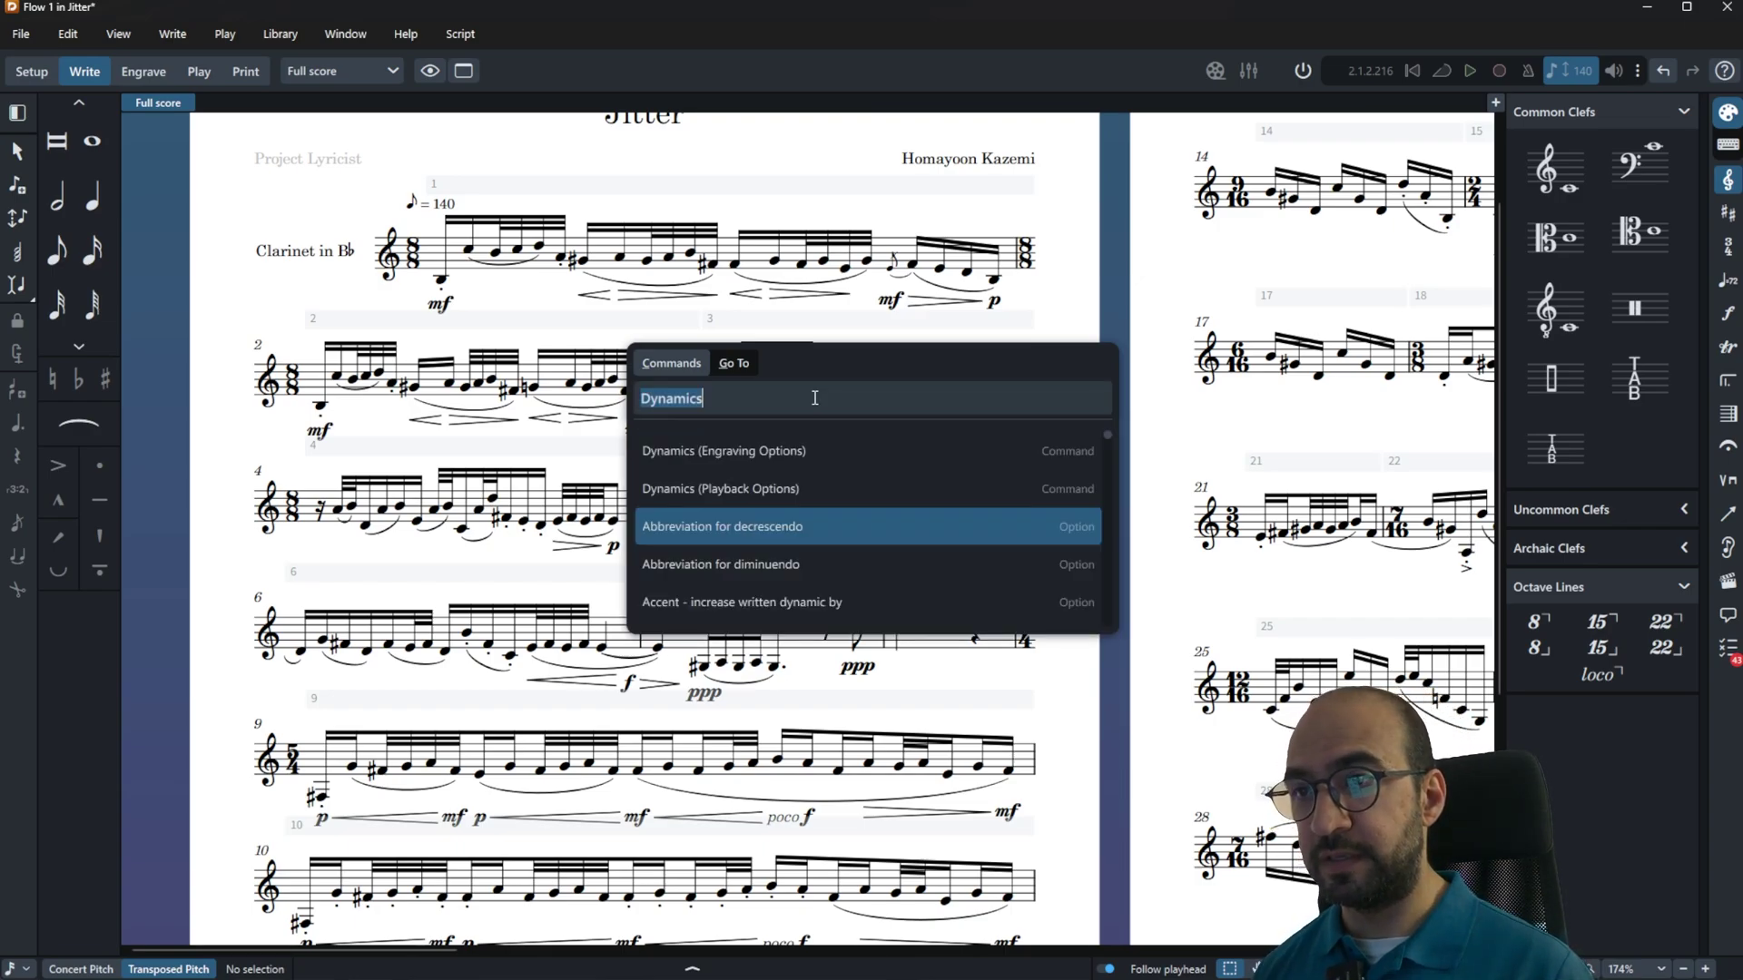
scroll(862, 514, down, 3)
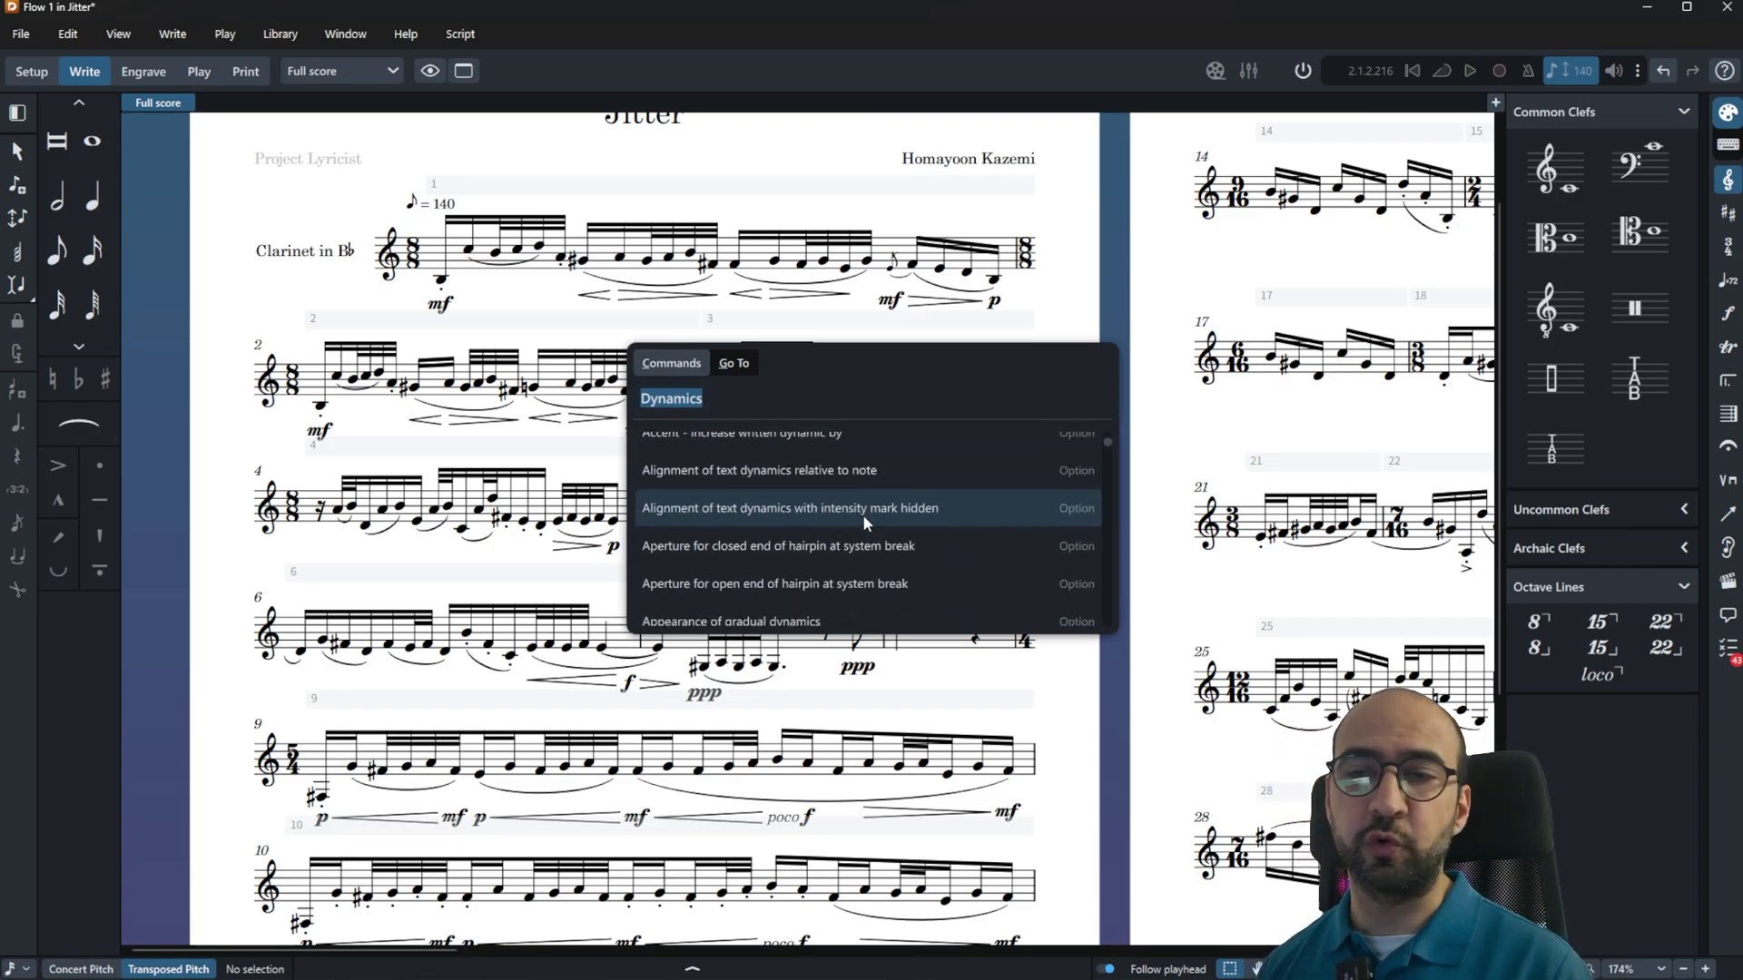
scroll(862, 514, down, 4)
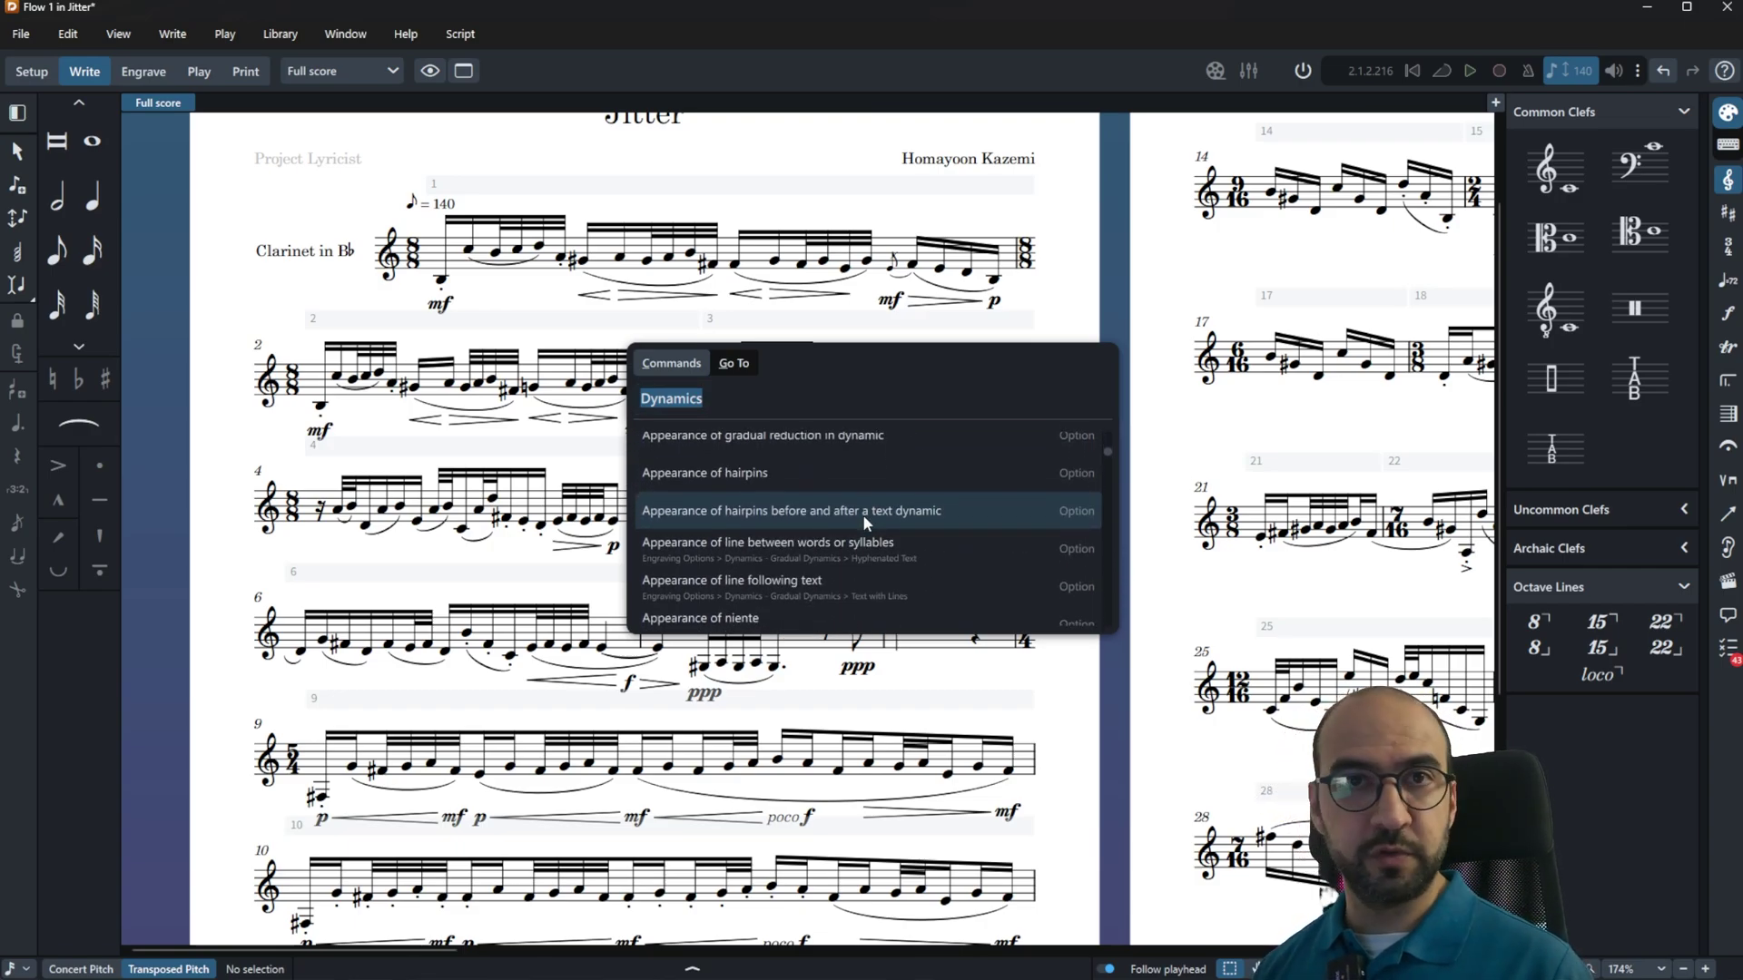
click(771, 401)
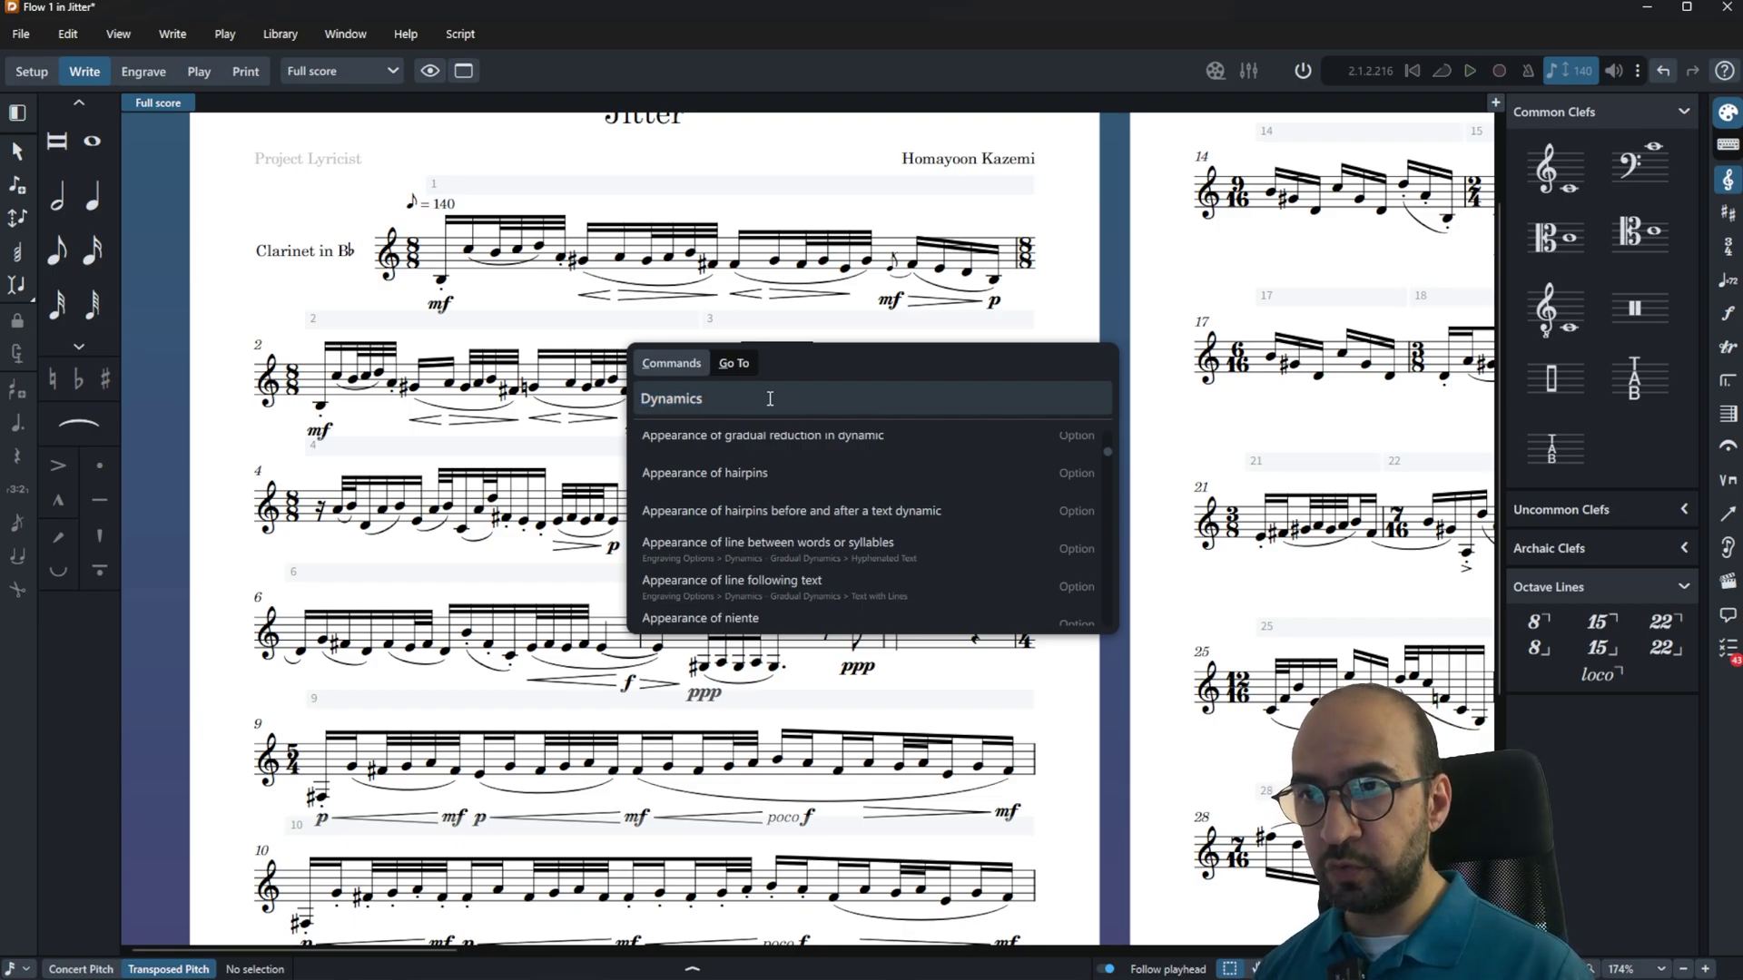
Step: Switch the jump bar back and forth between its Commands and Go To modes
click(739, 364)
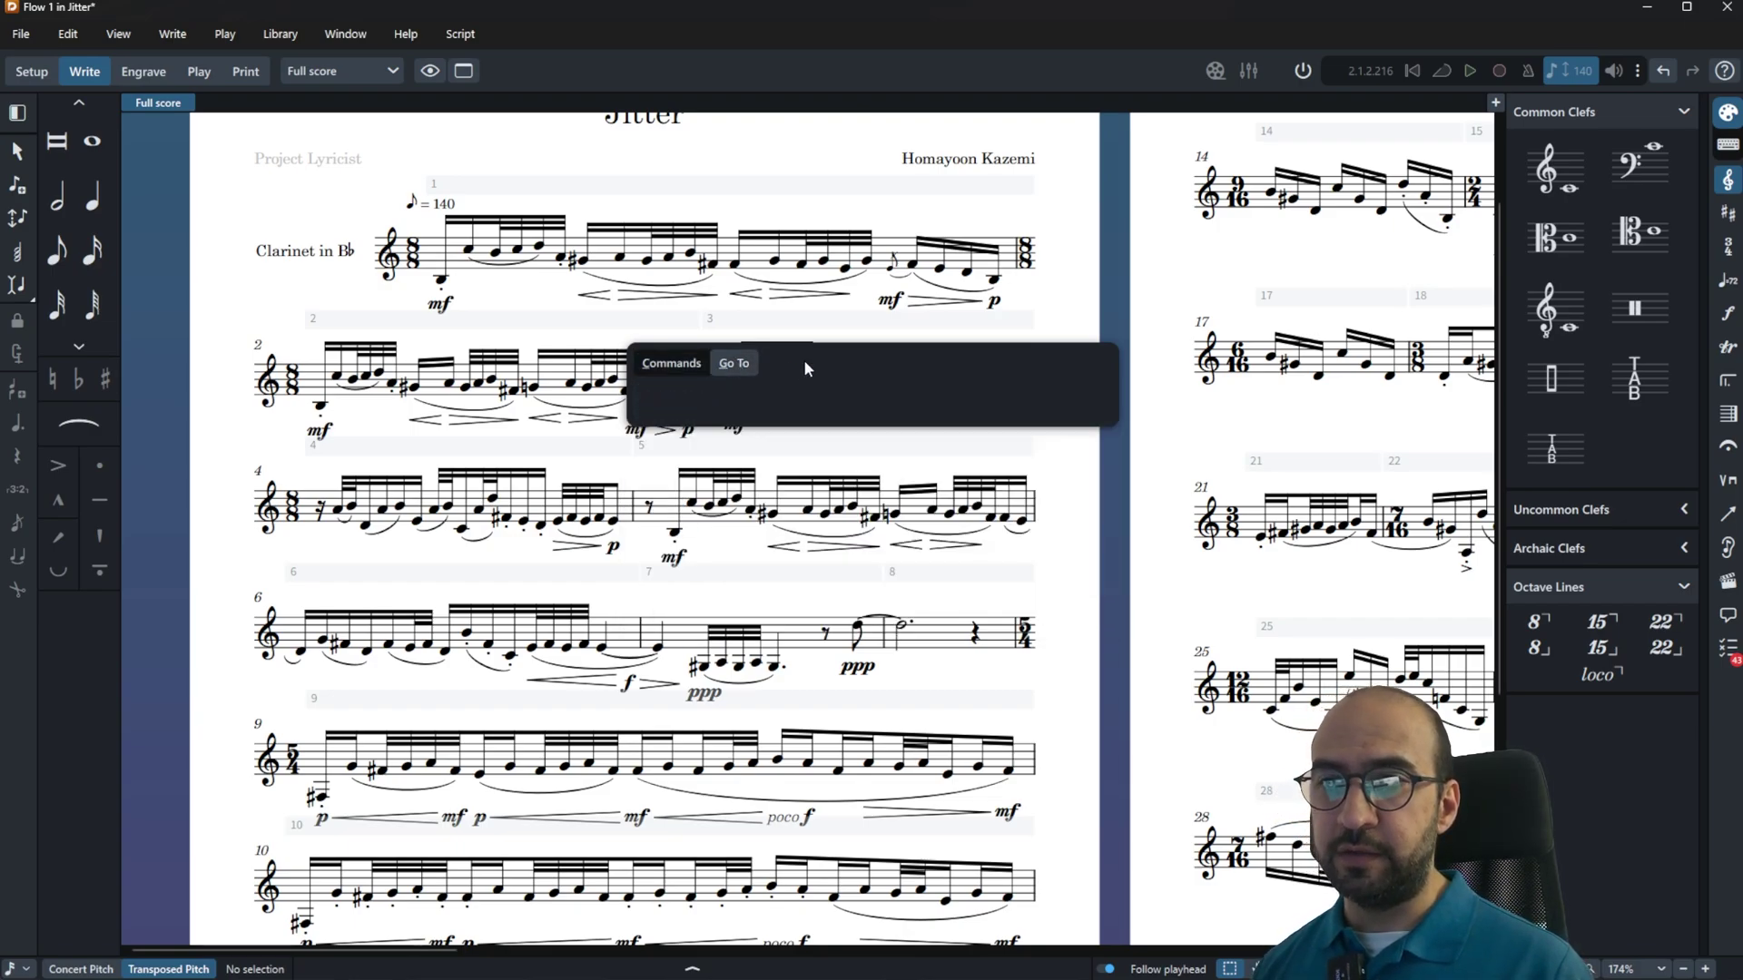
click(677, 362)
click(738, 364)
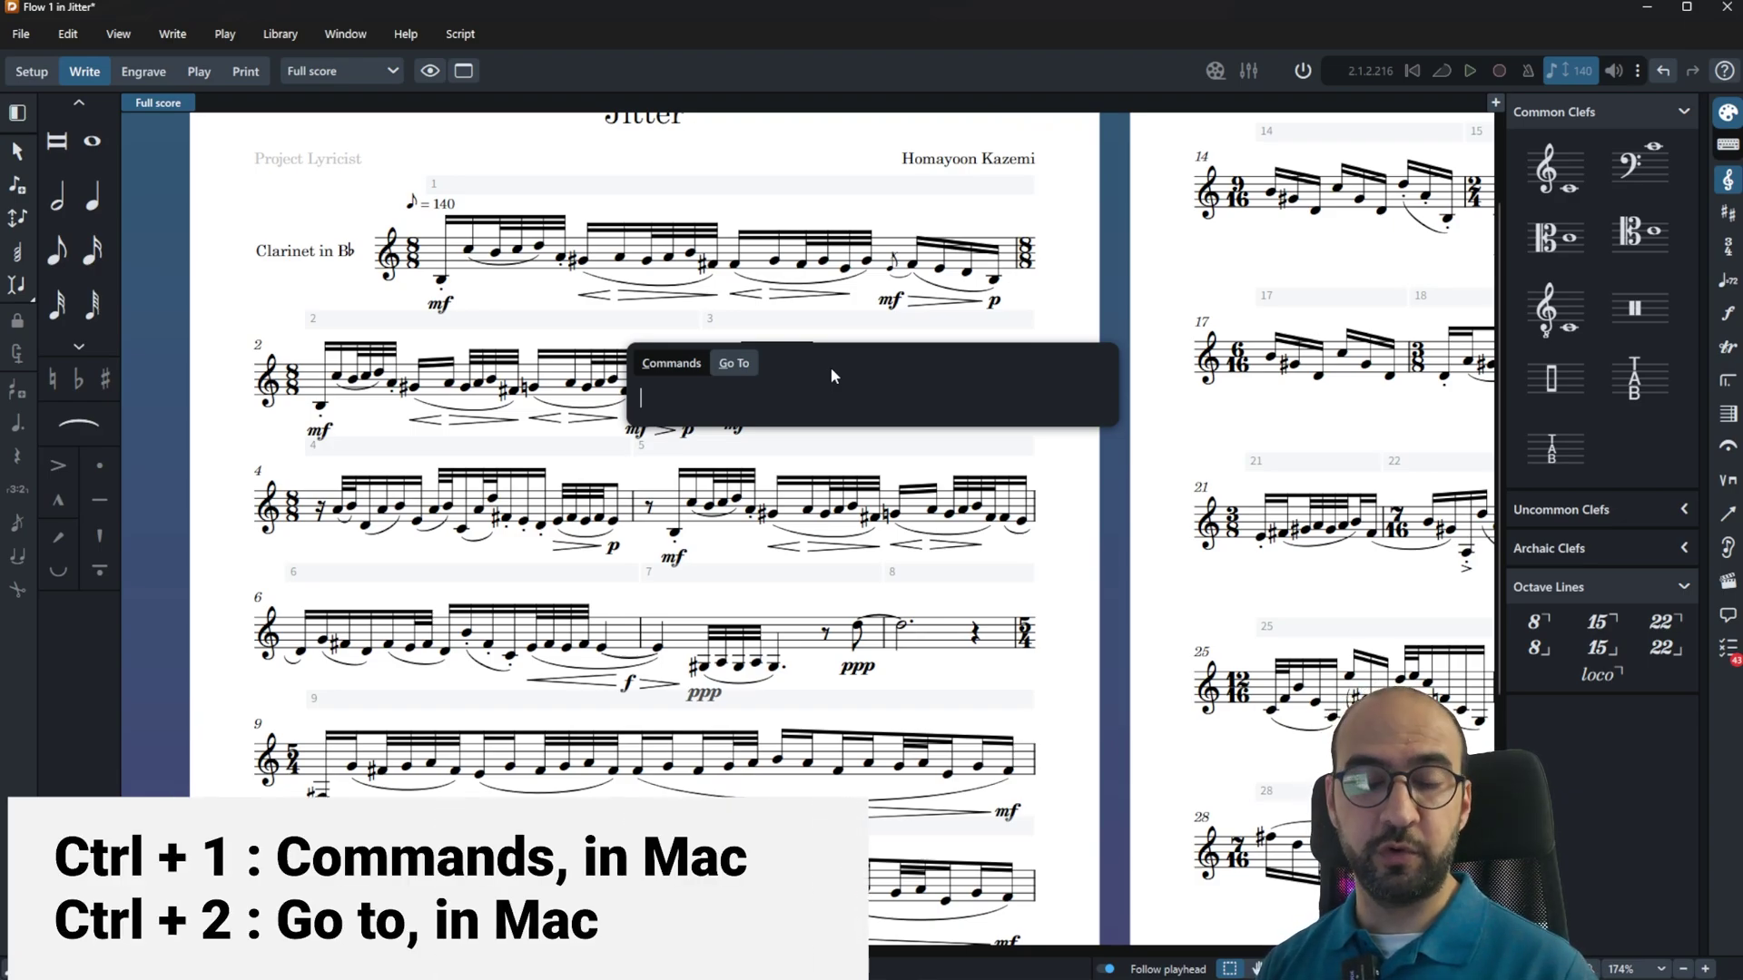
key(alt+c)
key(alt+g)
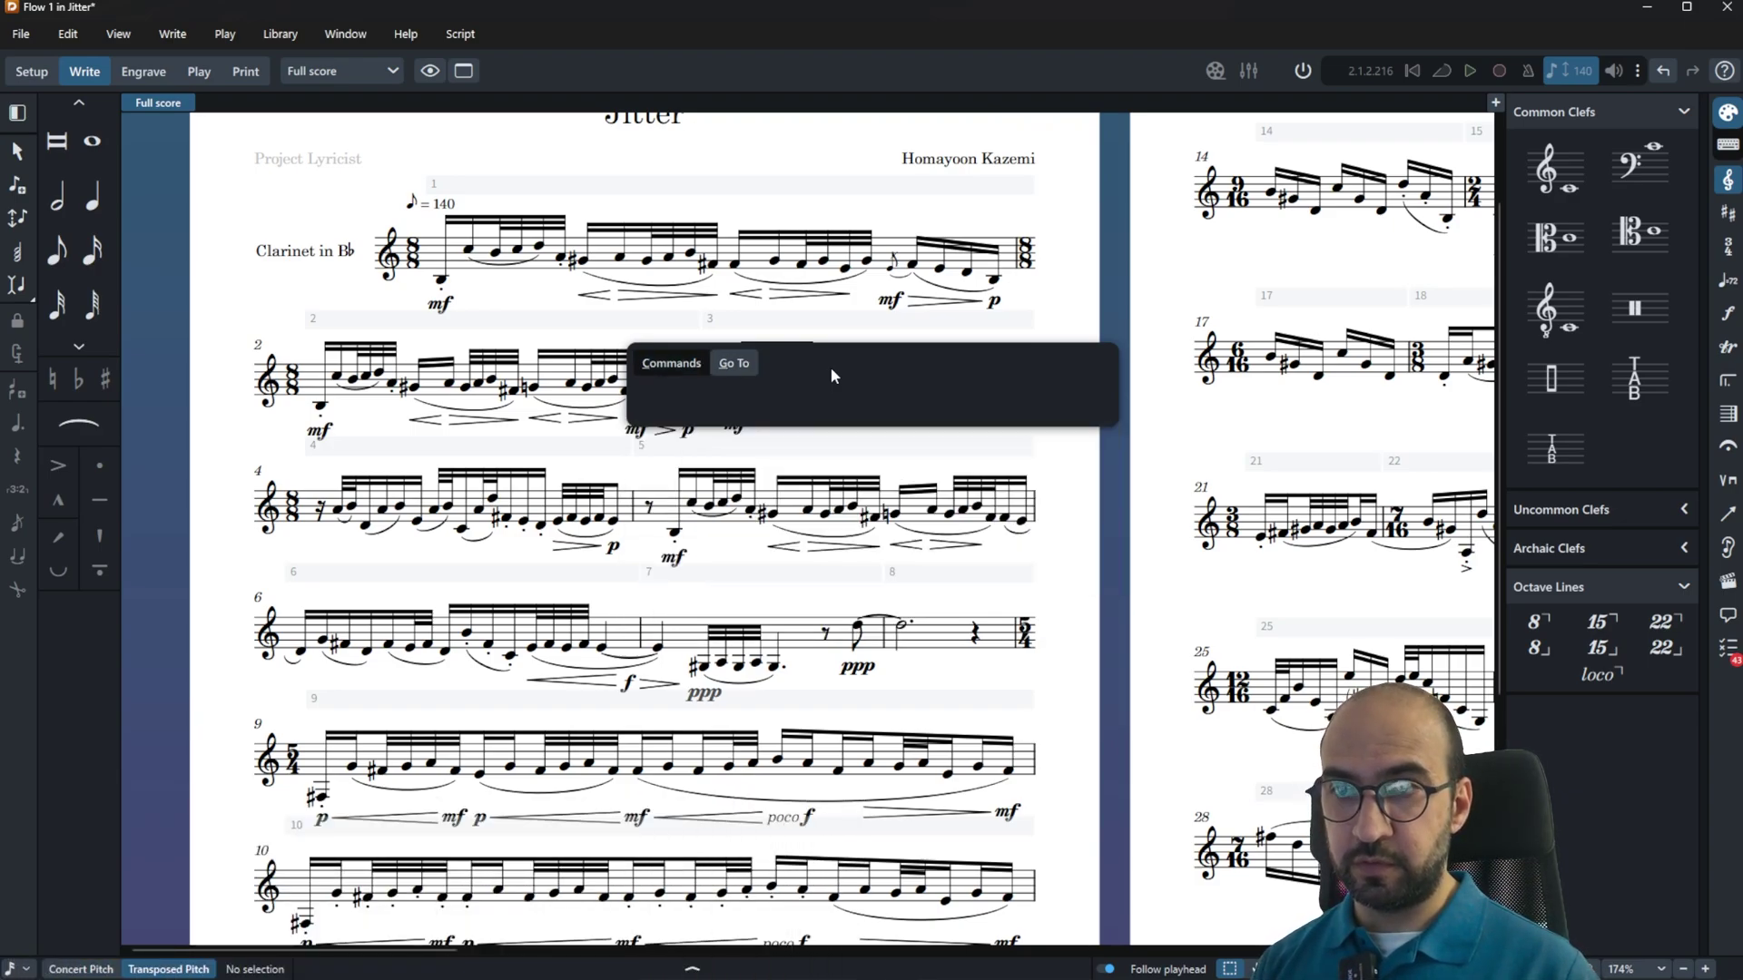
key(alt+c)
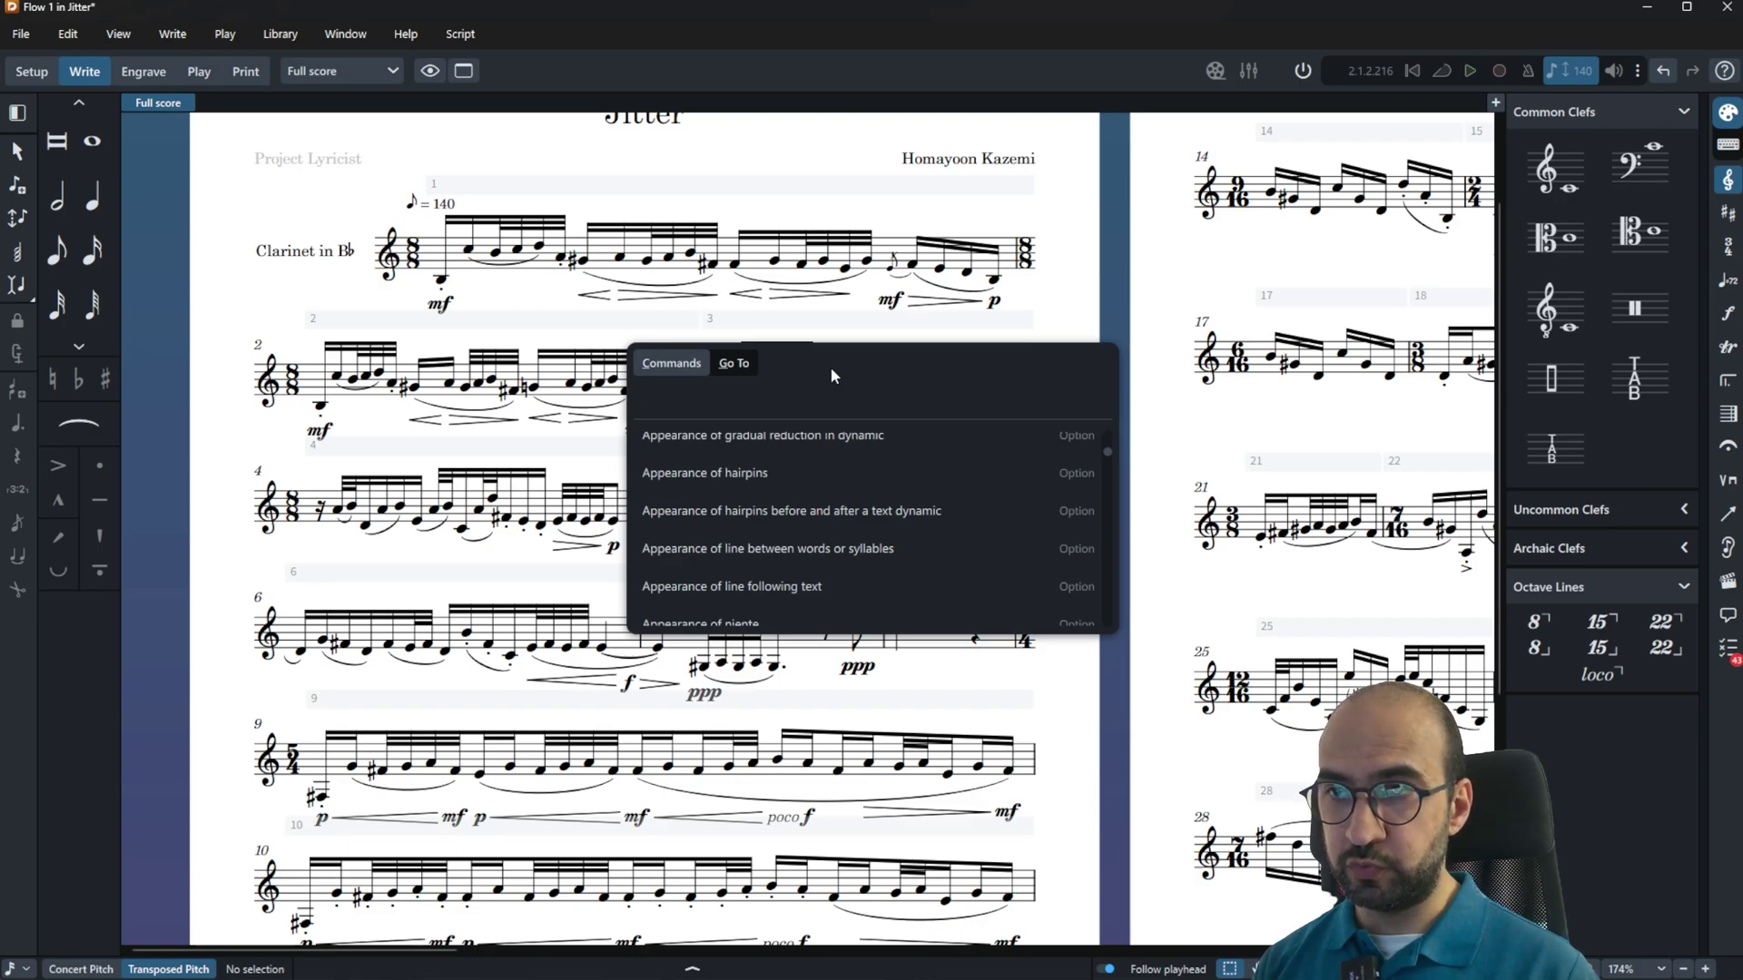
Step: Jump to bar 28 using the Go To entry "b28"
key(alt+g)
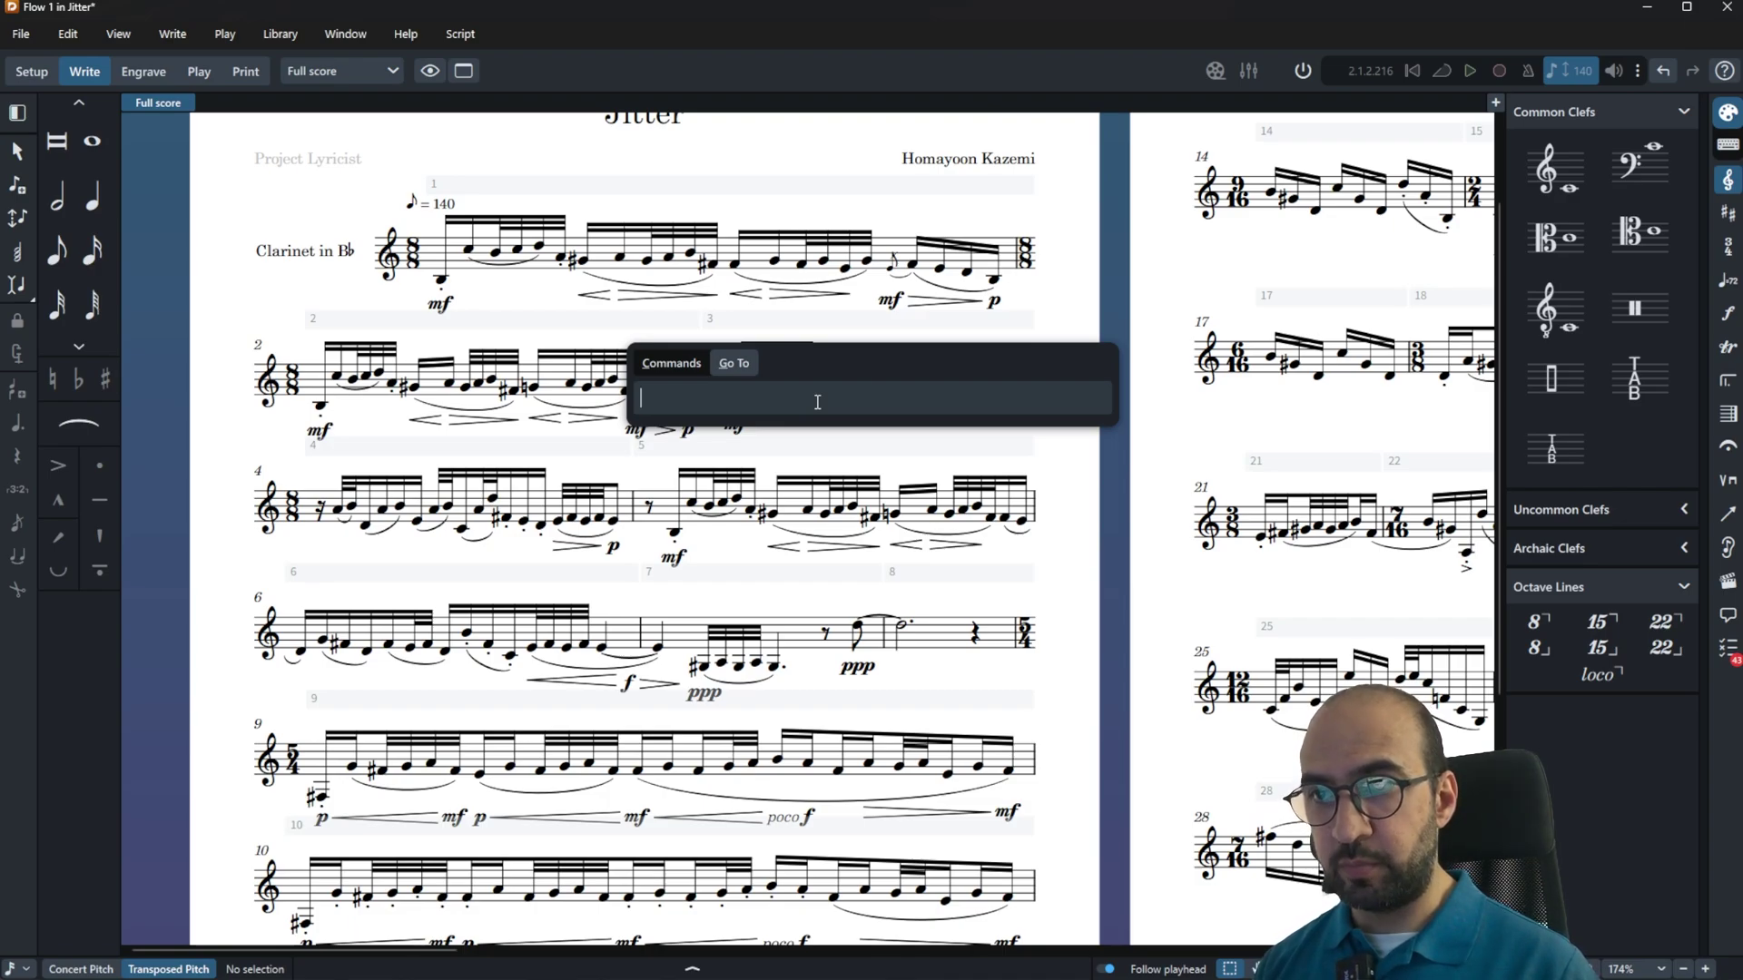
text(b)
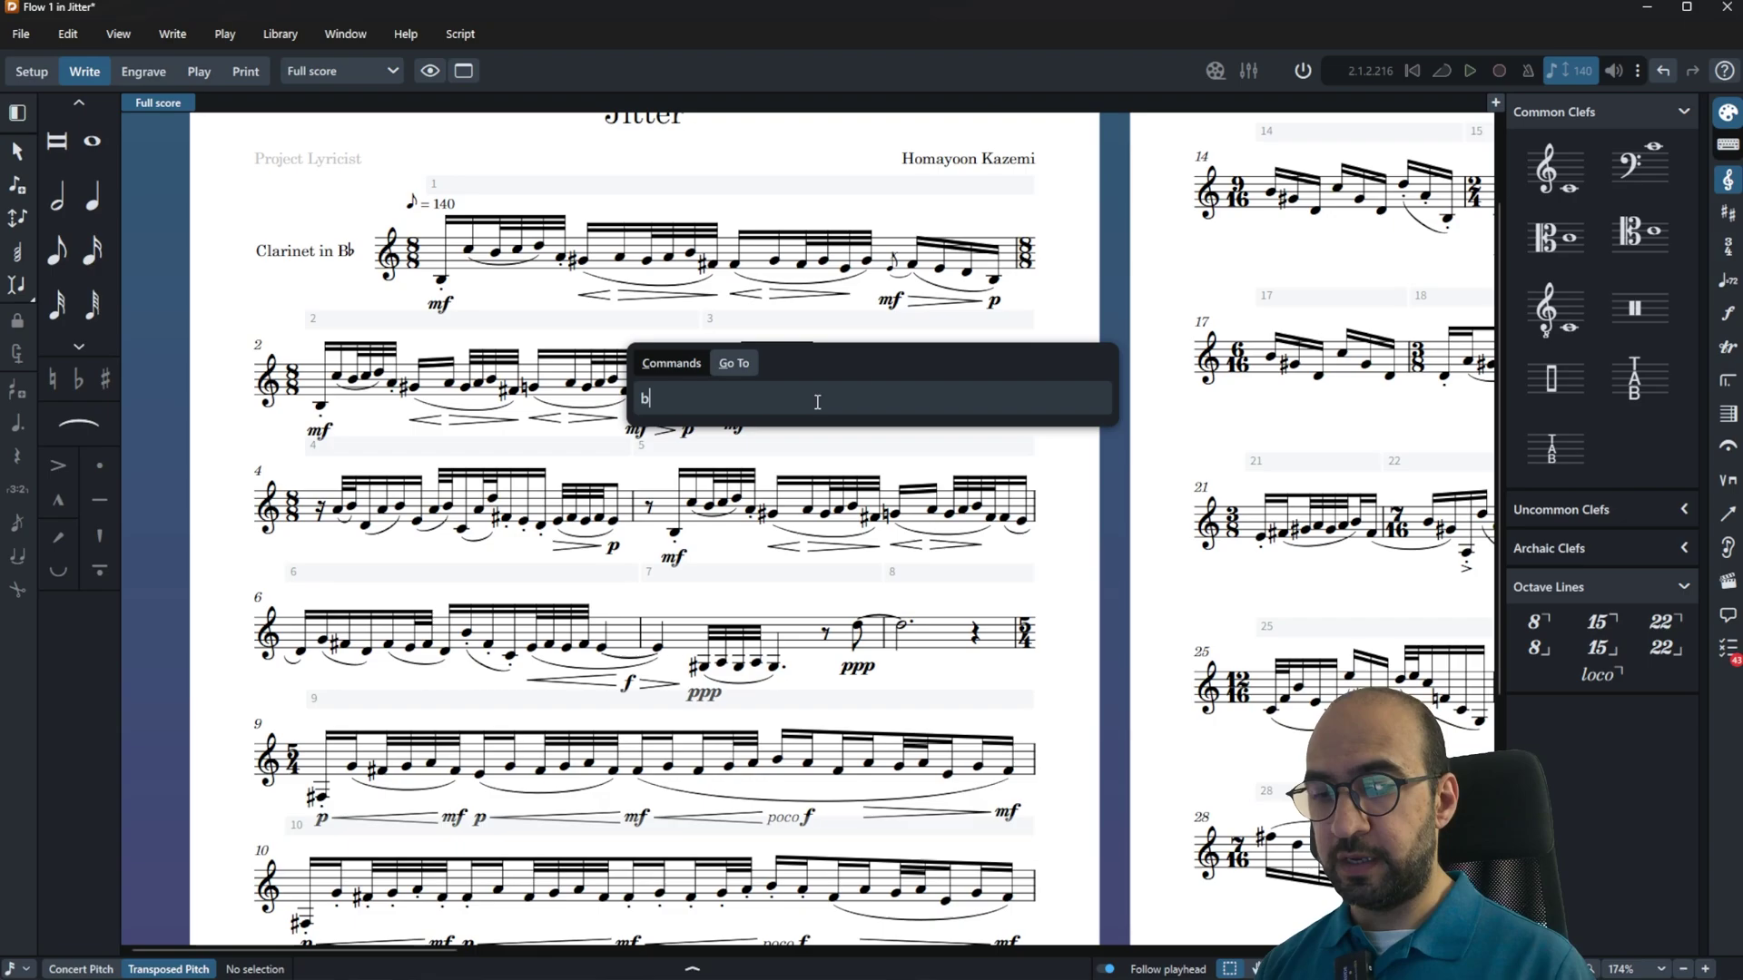
text(28)
key(Return)
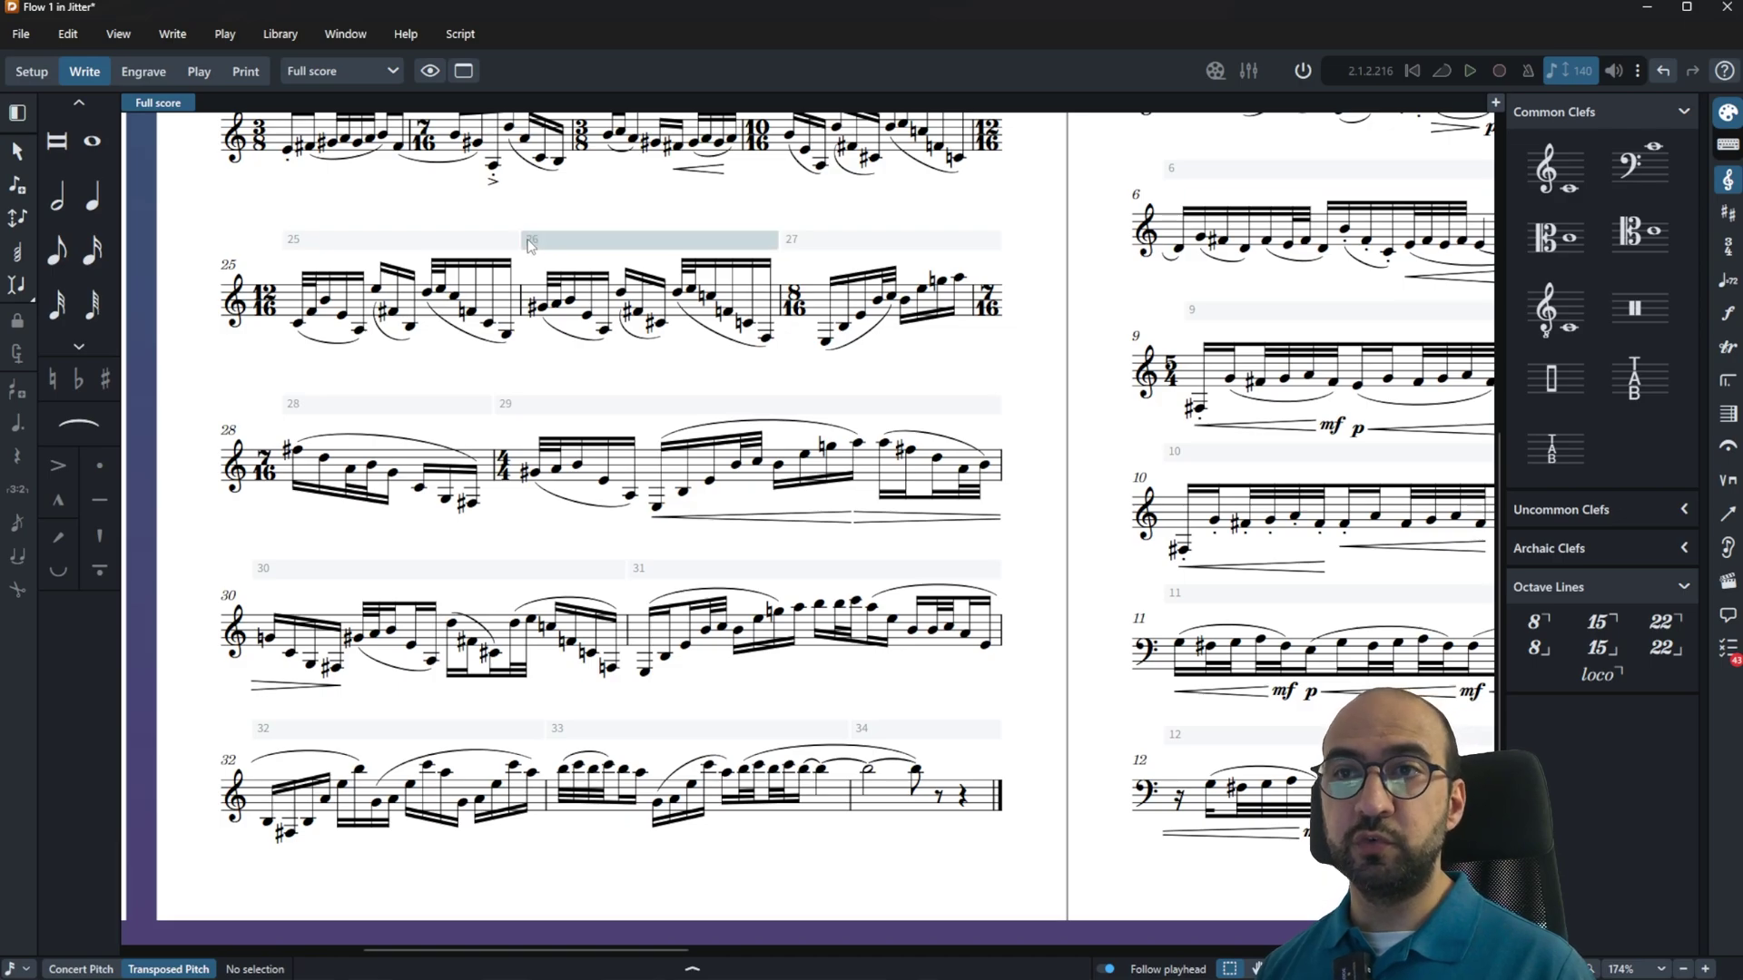
Step: Return to the start of the score and jump to the next flow using the Go To entry "fn"
scroll(550, 221, left, 10)
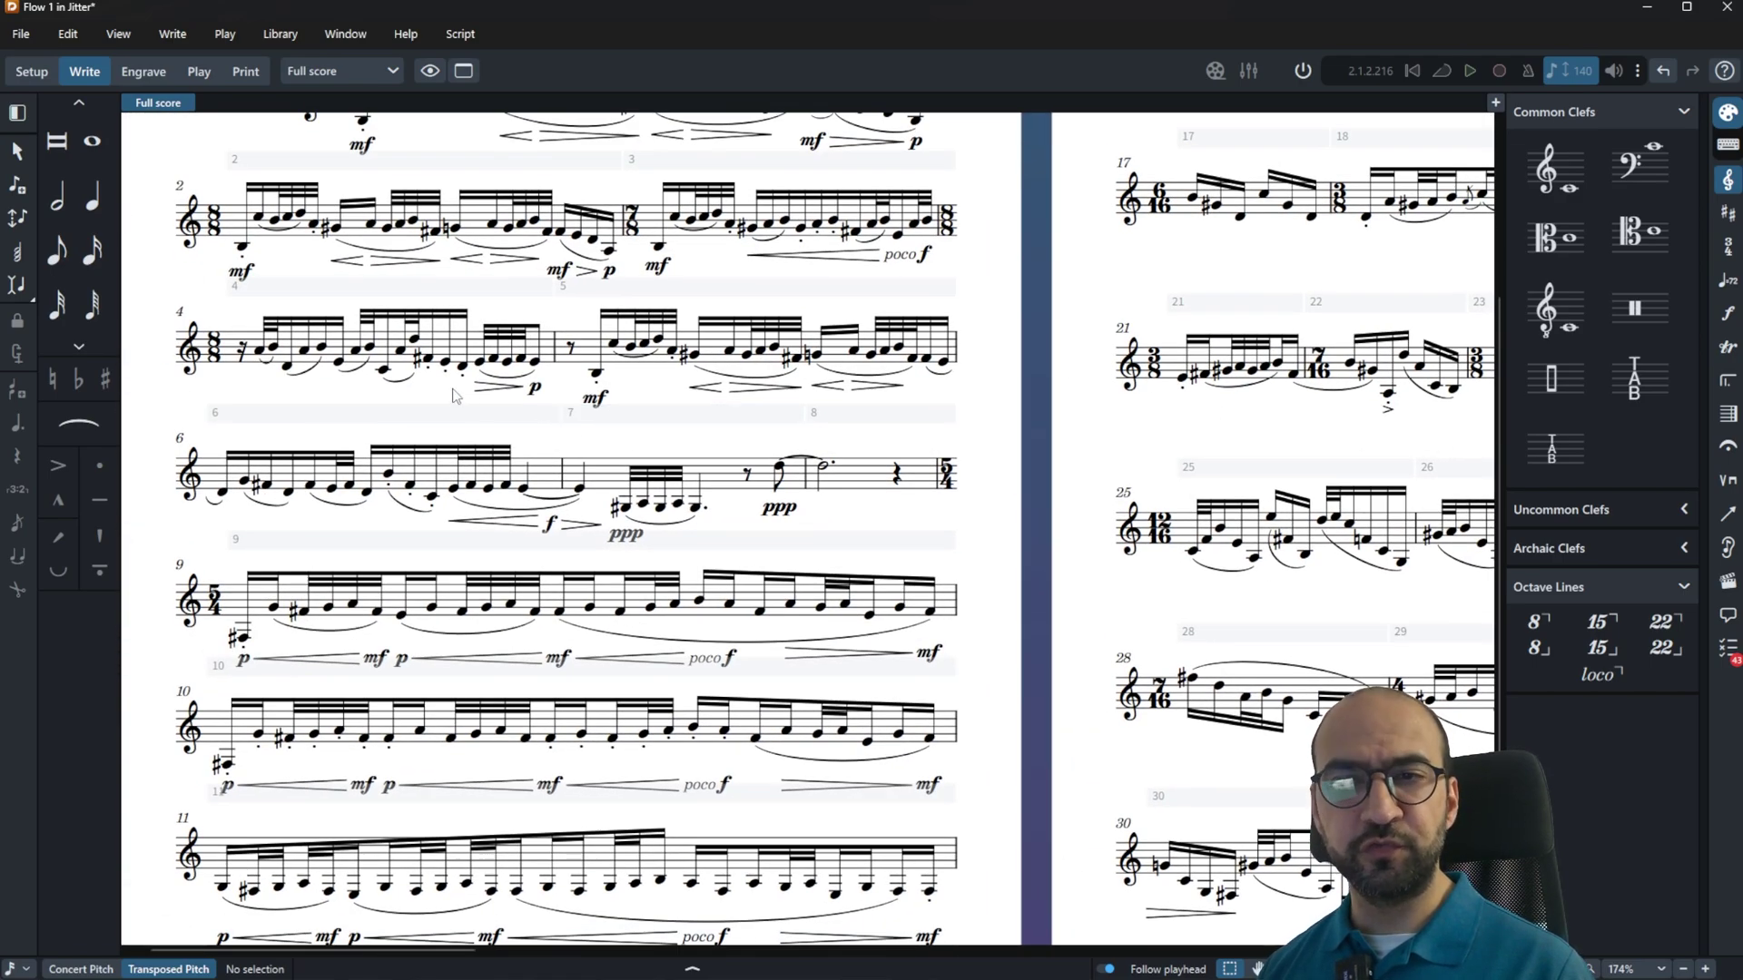
scroll(465, 398, up, 3)
scroll(464, 397, left, 2)
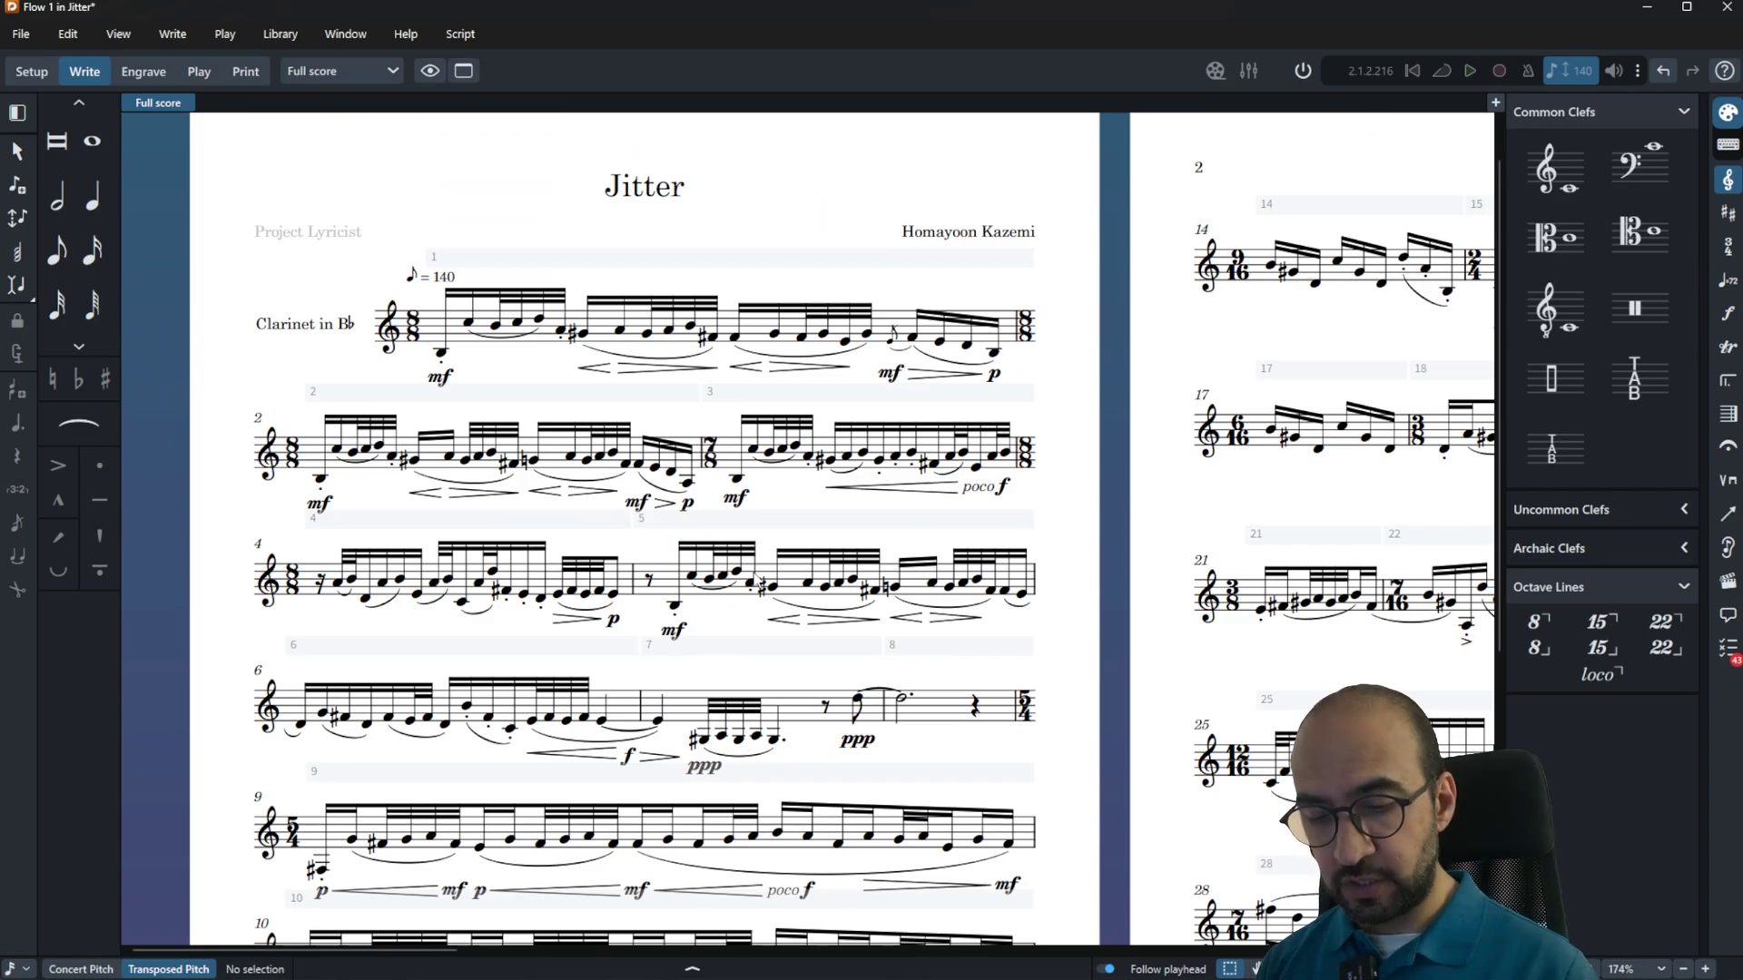
key(j)
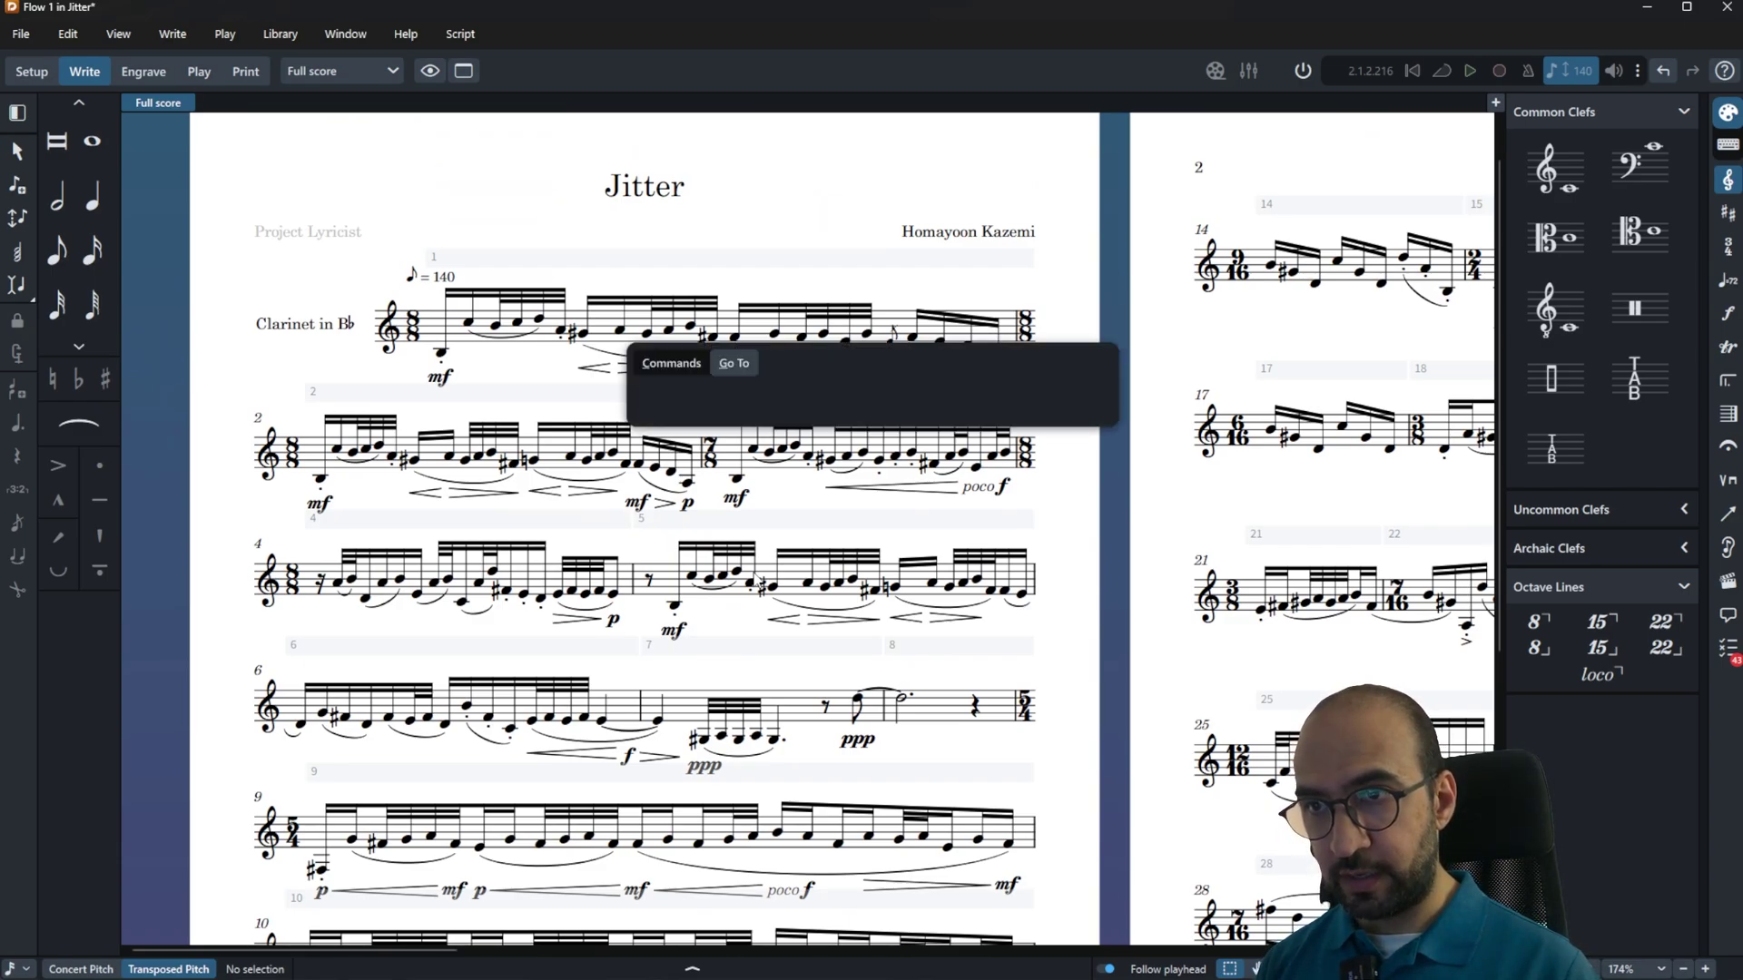
text(f)
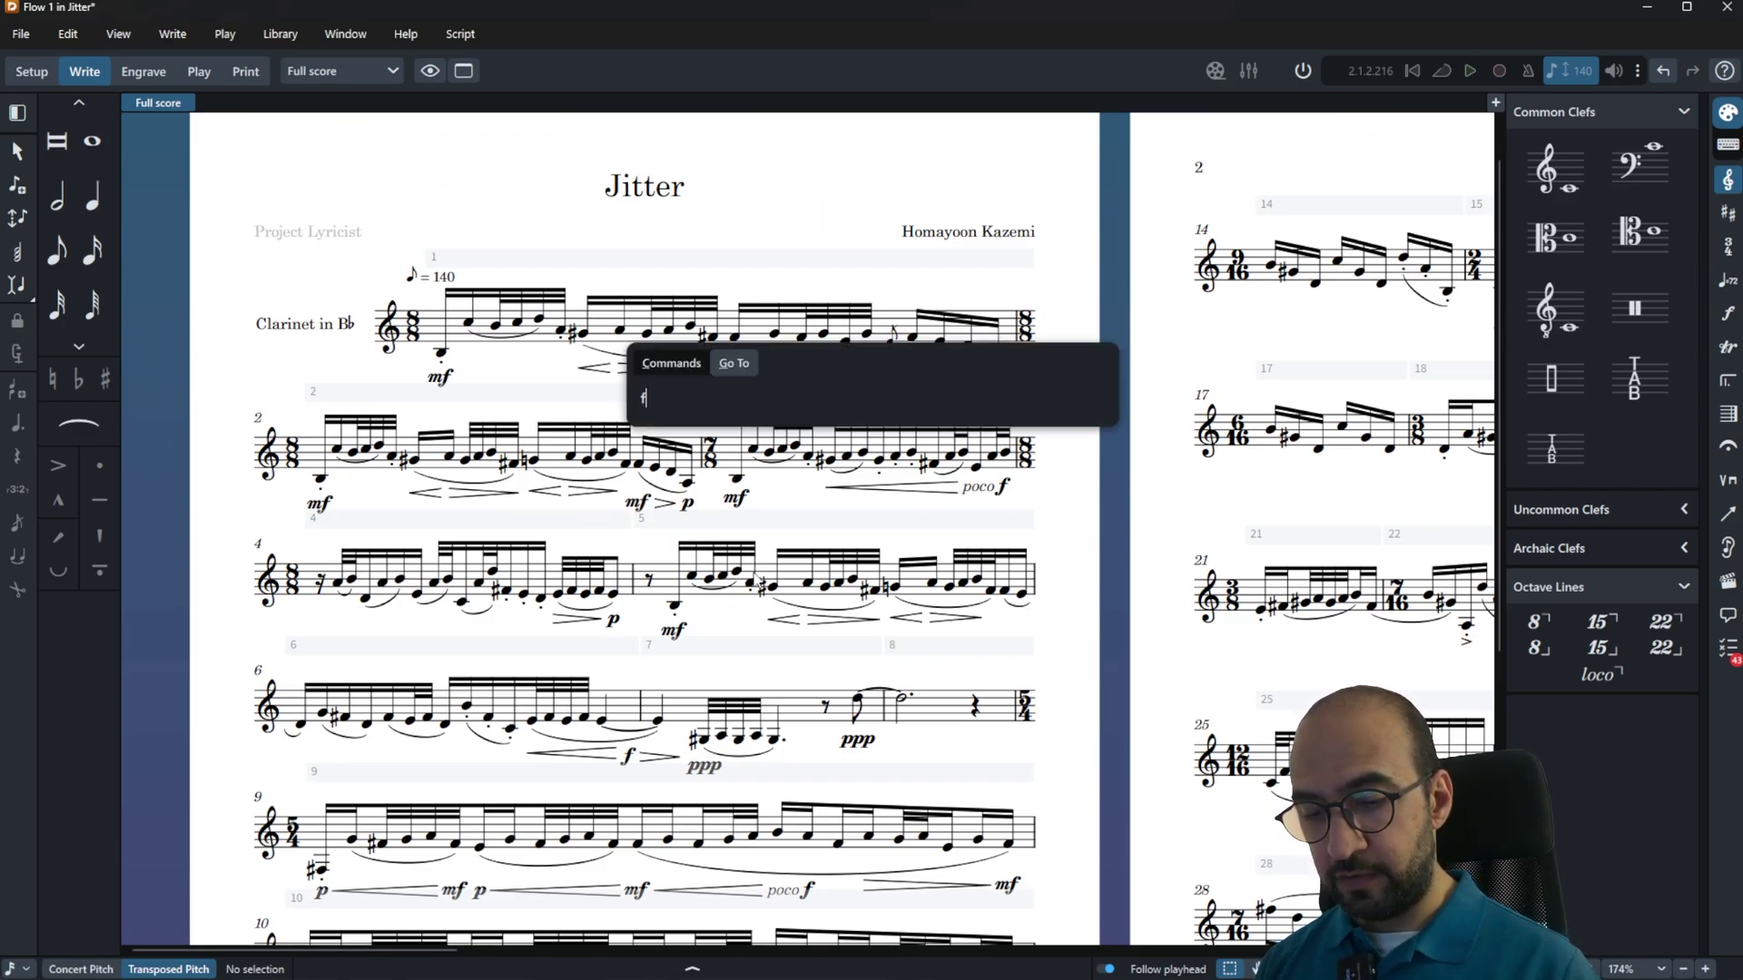
text(p)
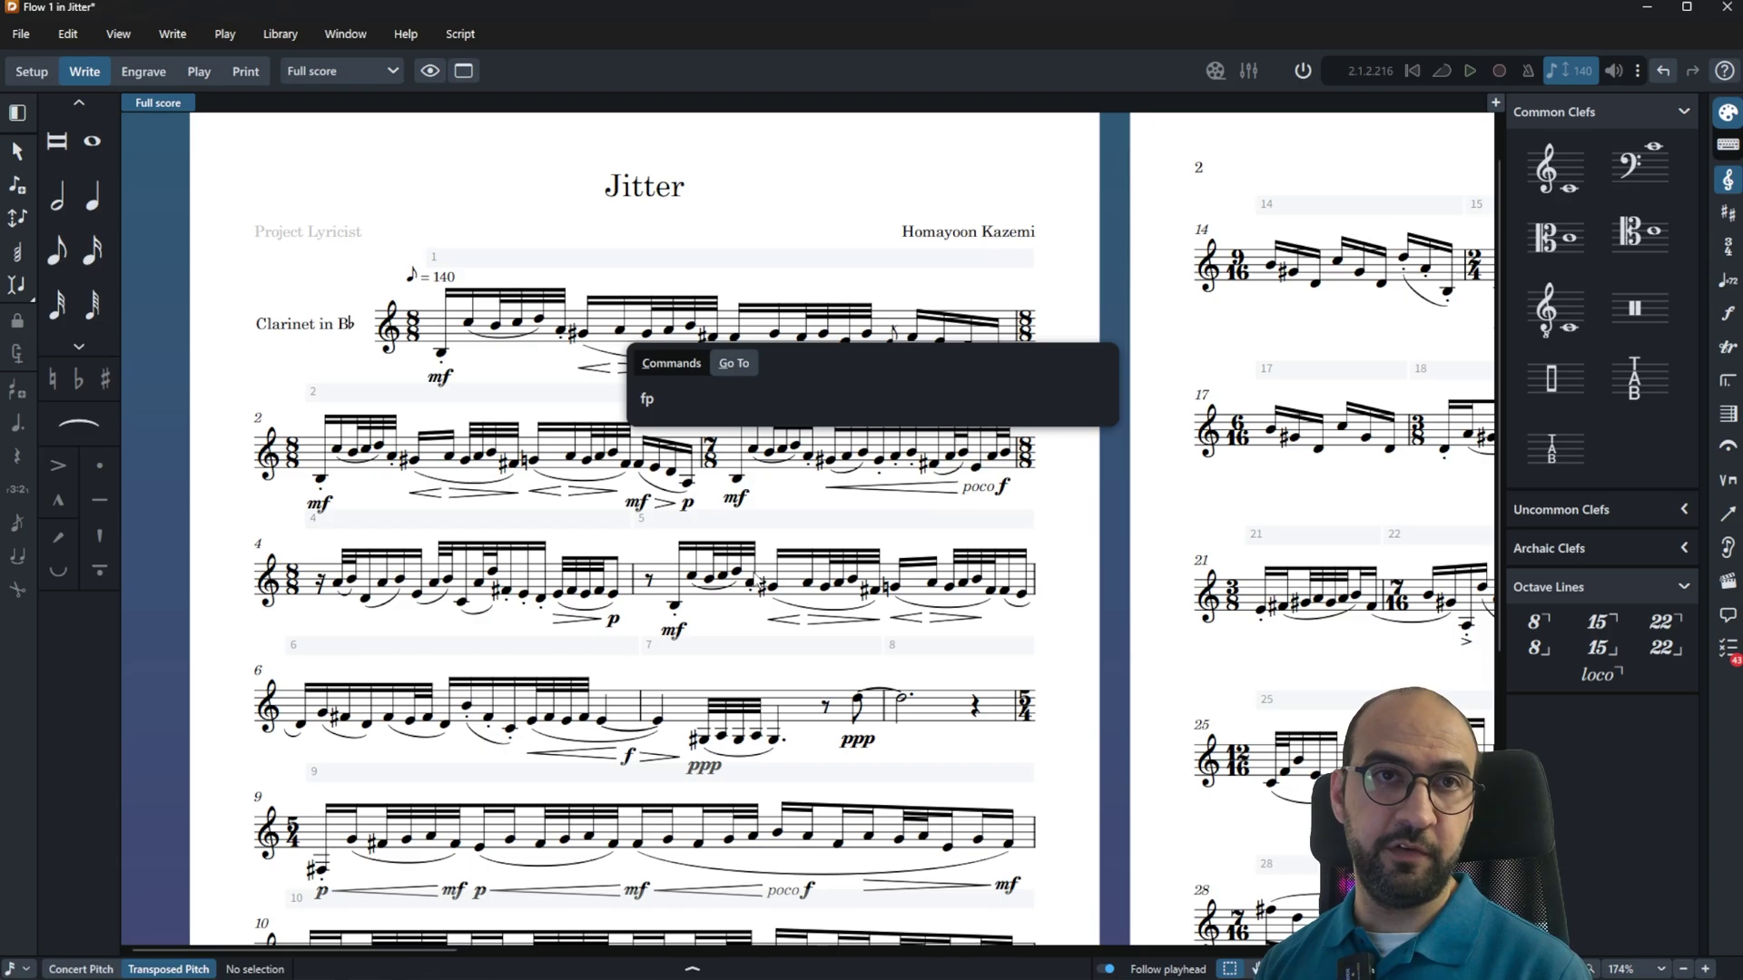
key(BackSpace)
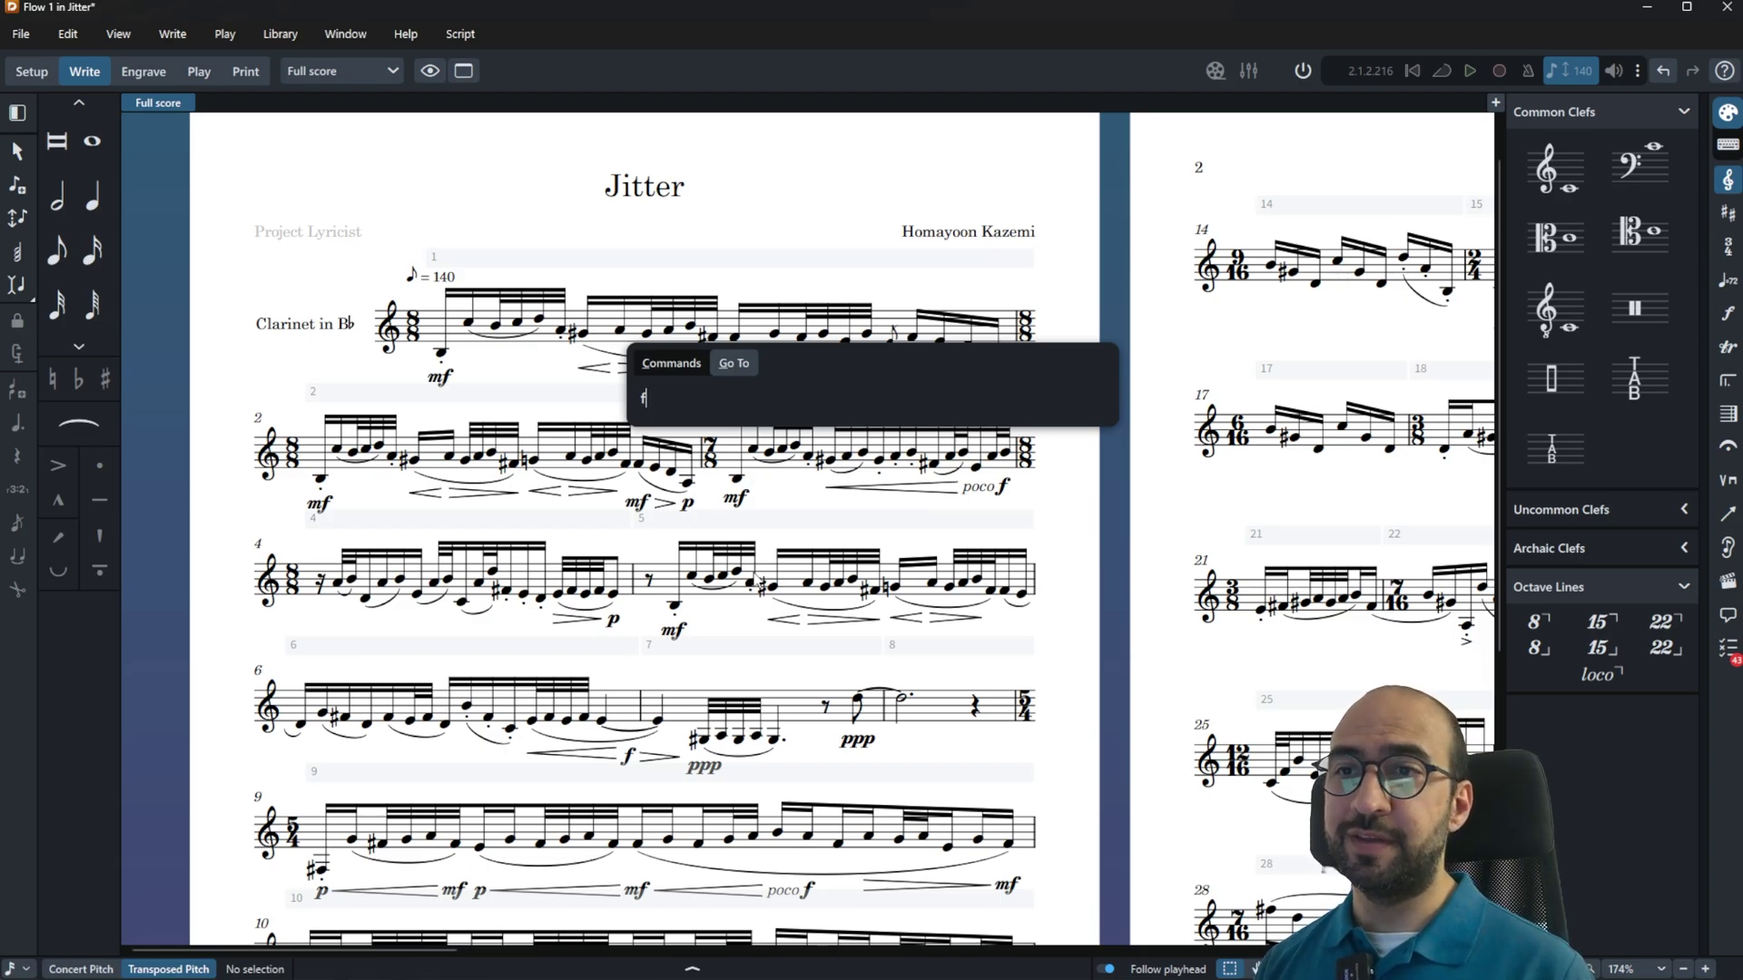
text(n)
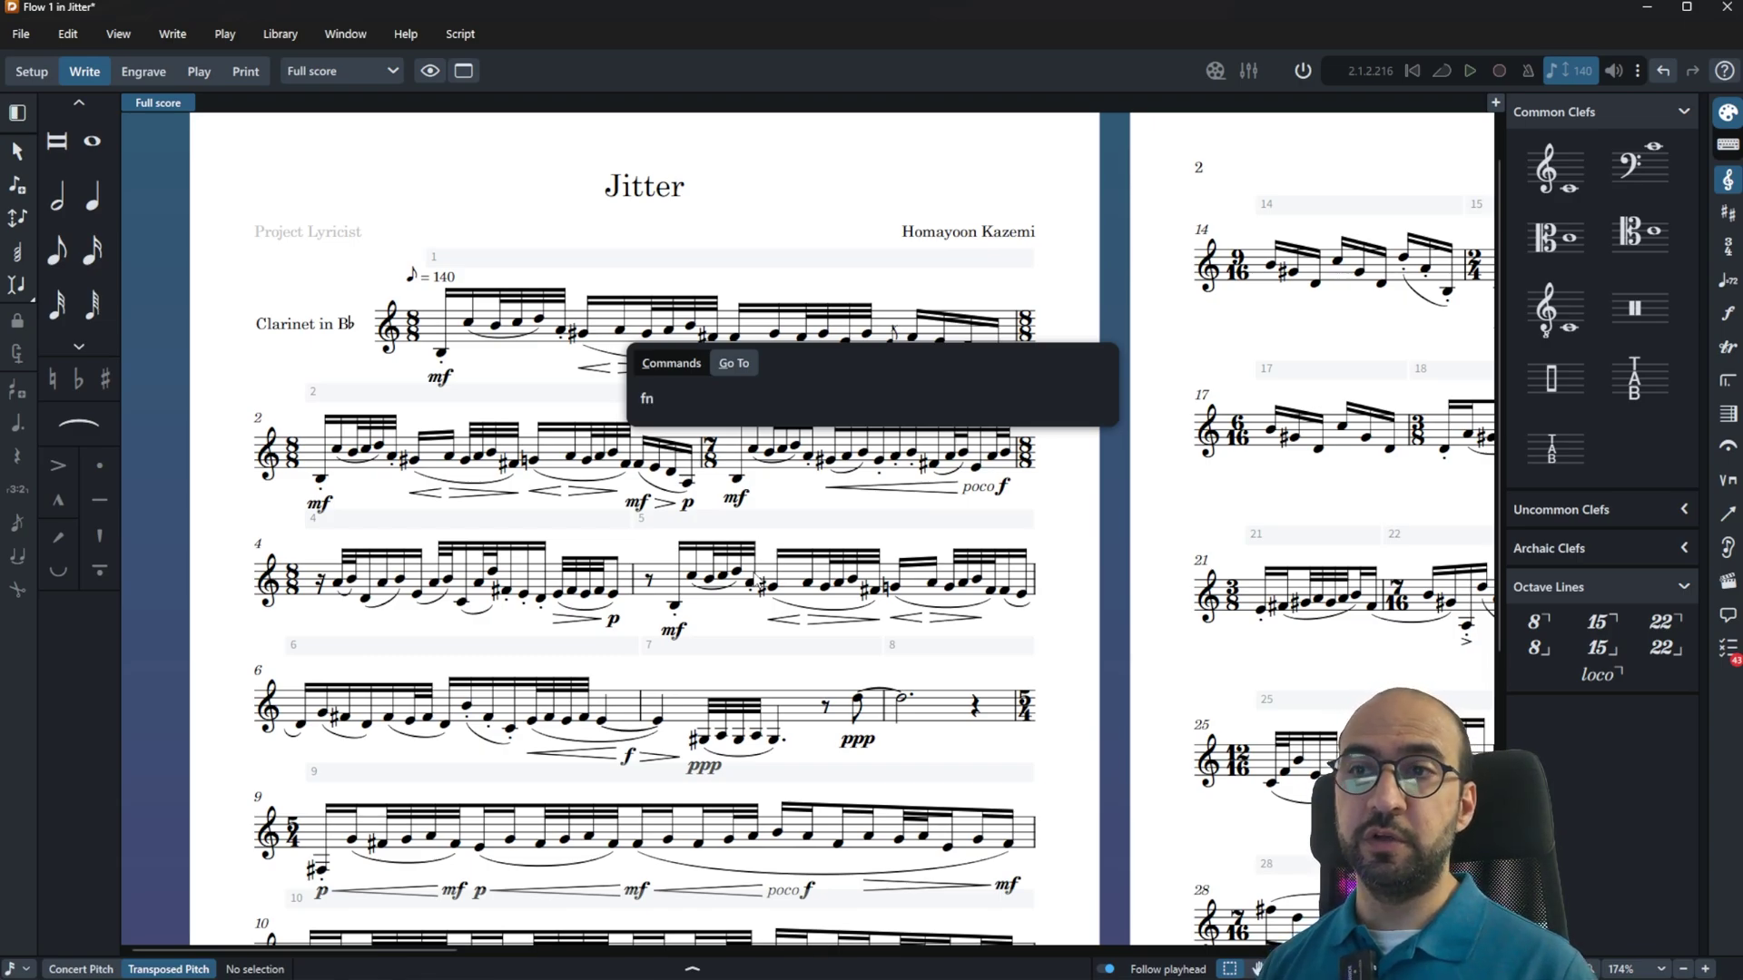
key(Return)
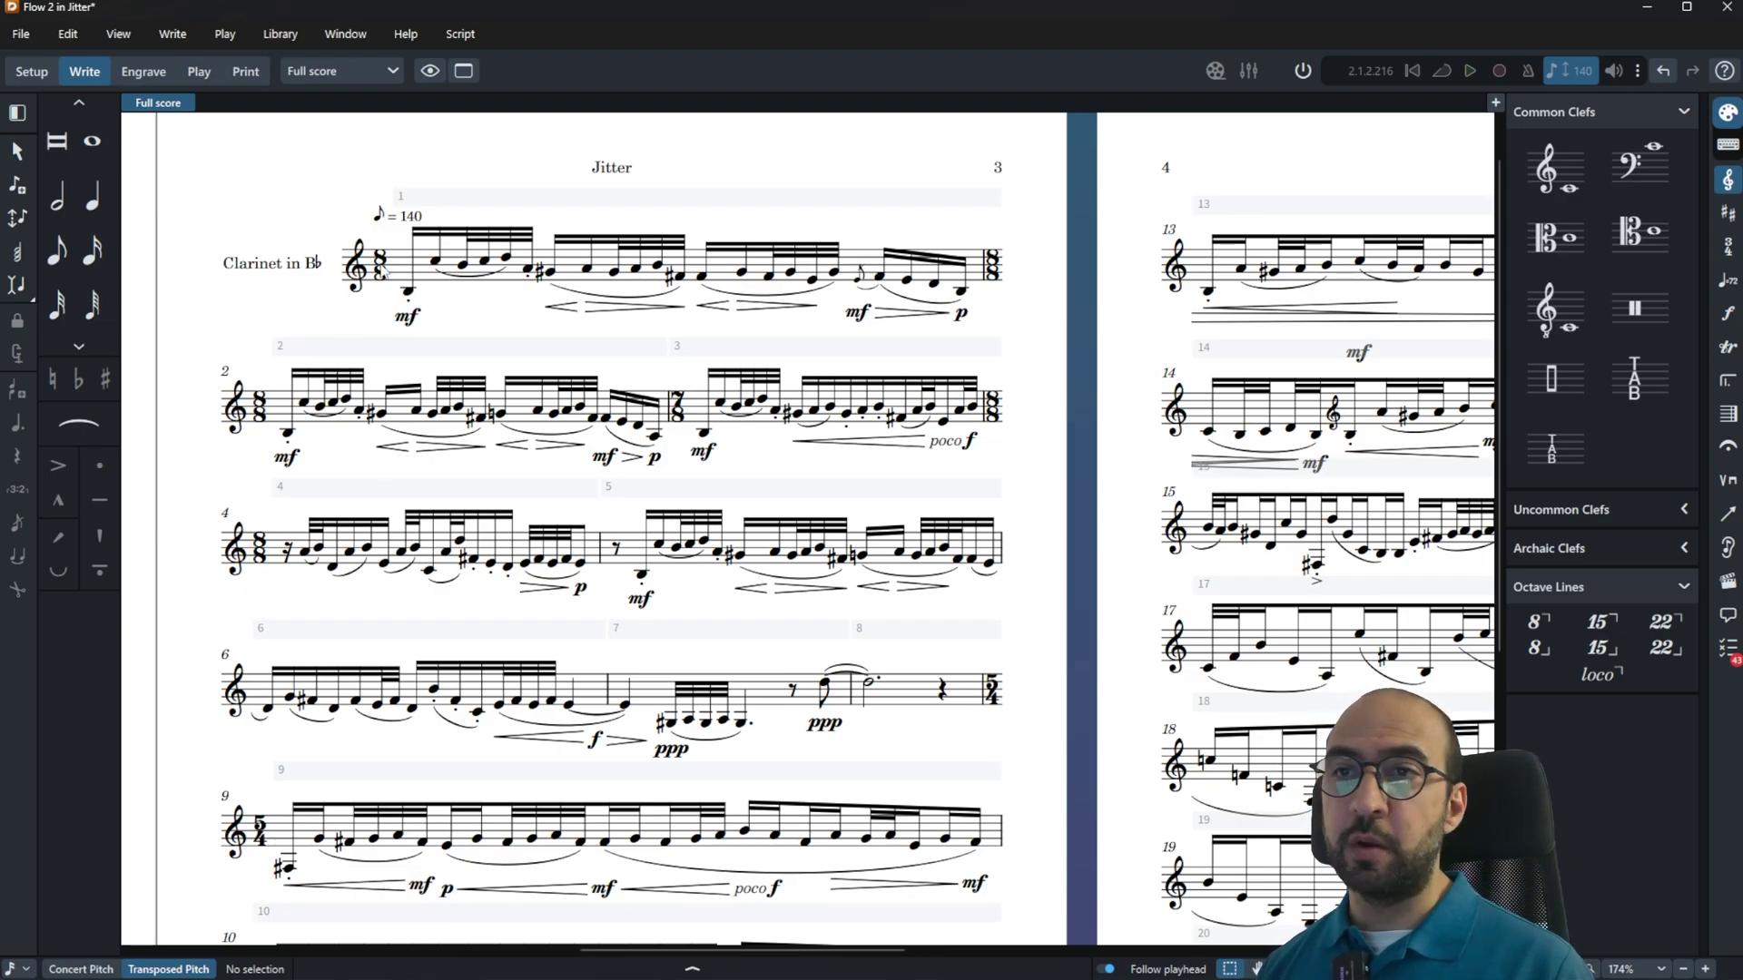
Step: Look over the boundary between the first and second flows and return to the score's first page
scroll(453, 209, left, 5)
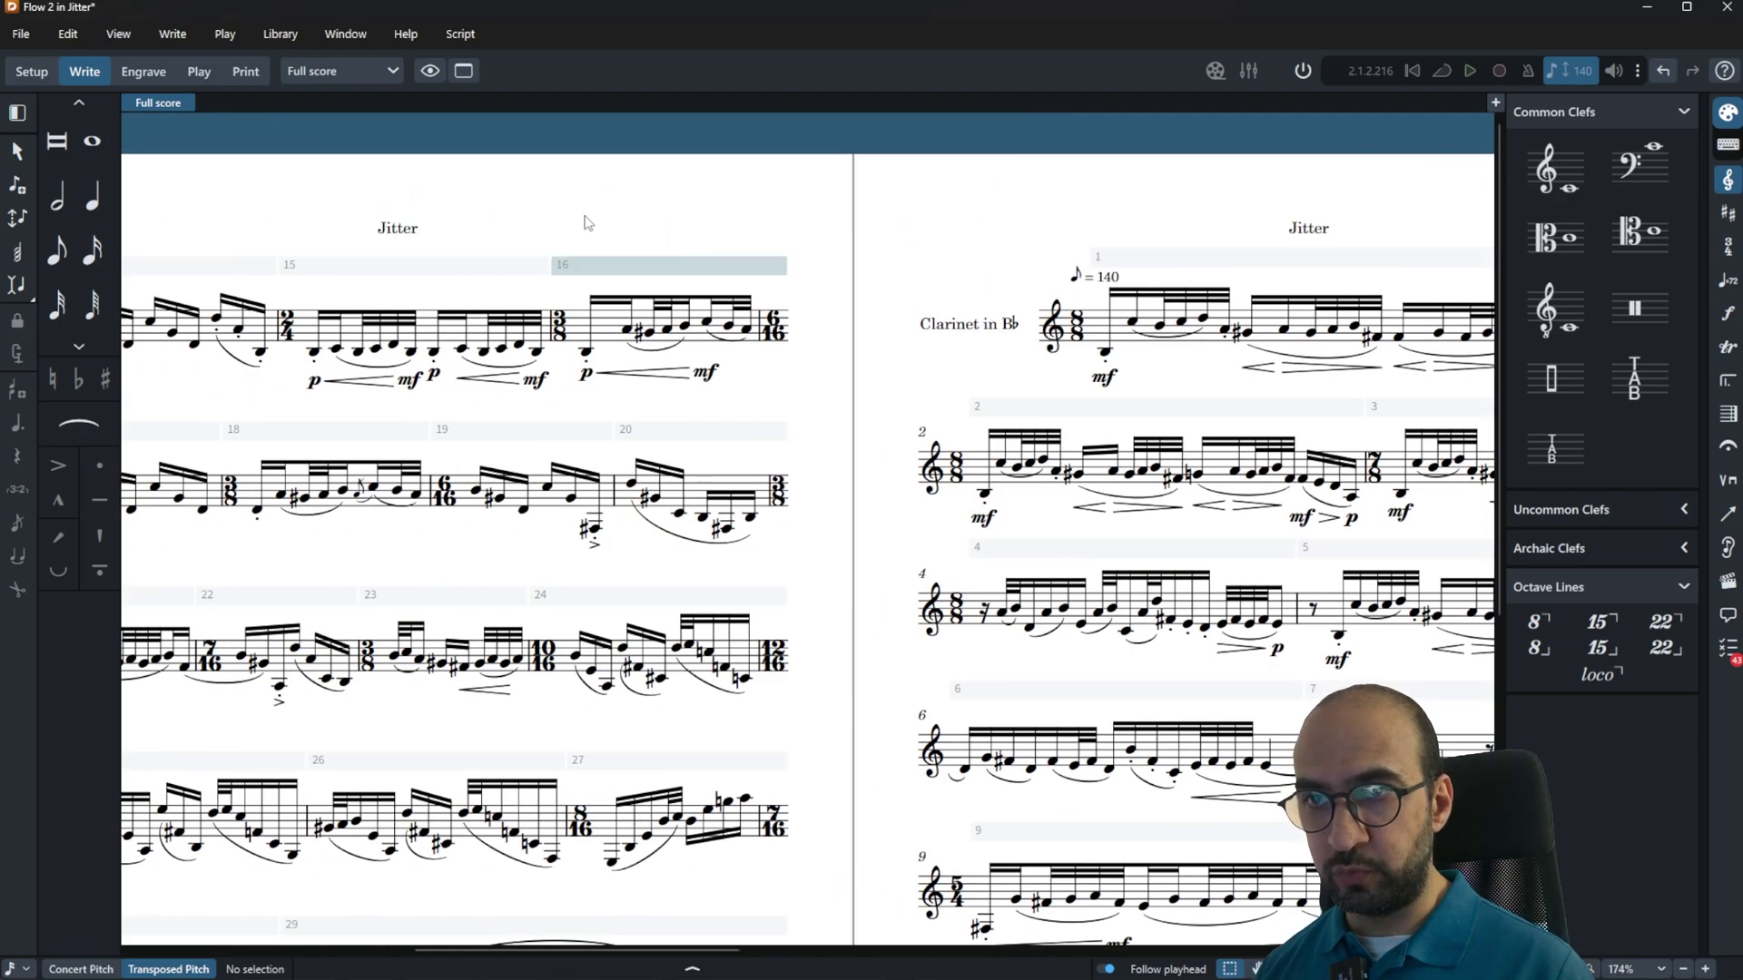
drag(588, 222, 739, 234)
mouse_move(319, 214)
mouse_down()
mouse_move(1080, 227)
mouse_move(317, 232)
mouse_up()
drag(1163, 237, 830, 236)
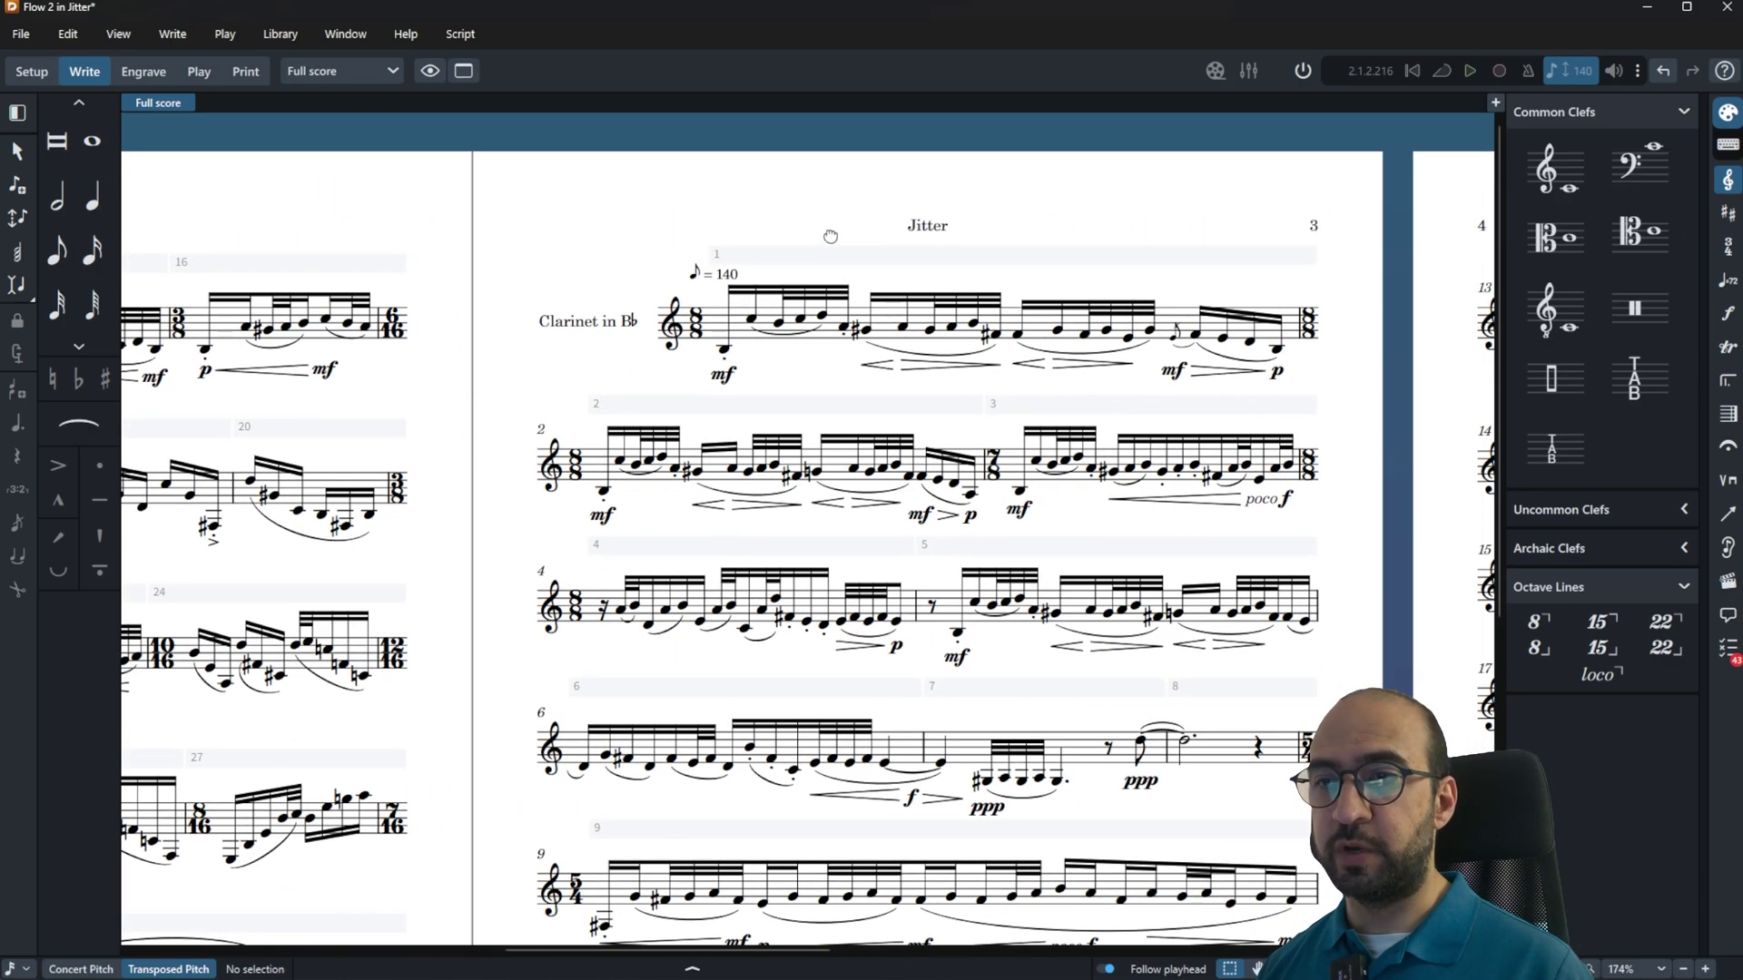
drag(166, 228, 1174, 227)
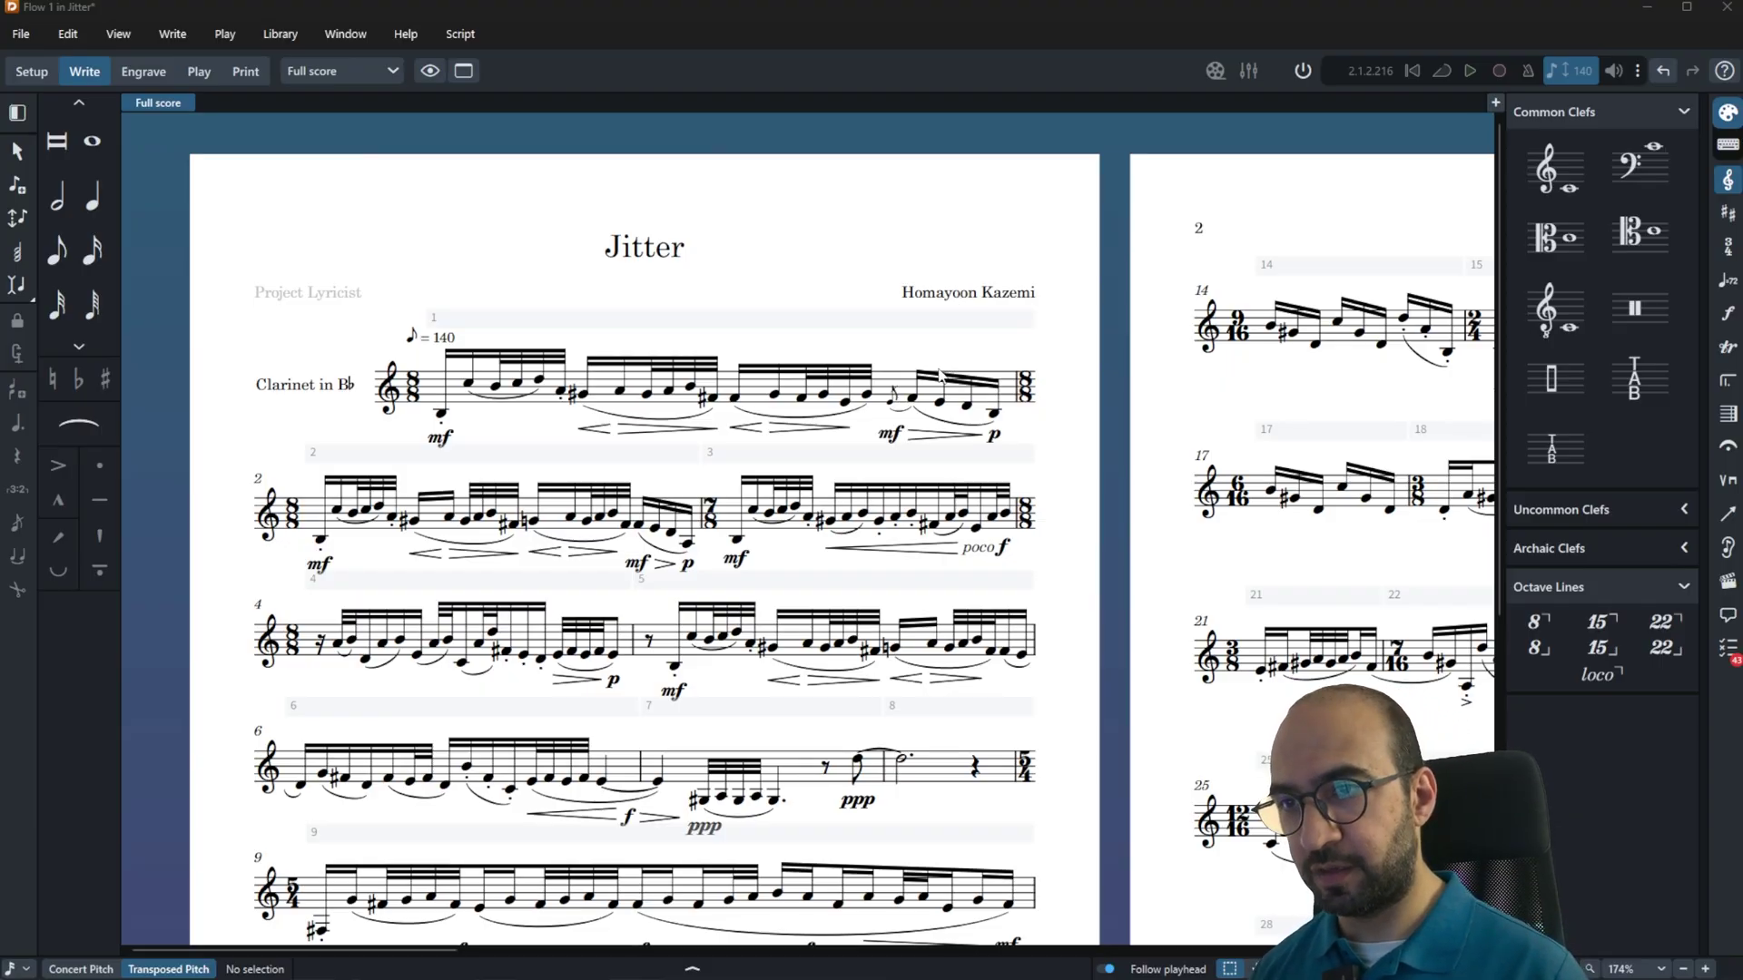
scroll(941, 374, down, 2)
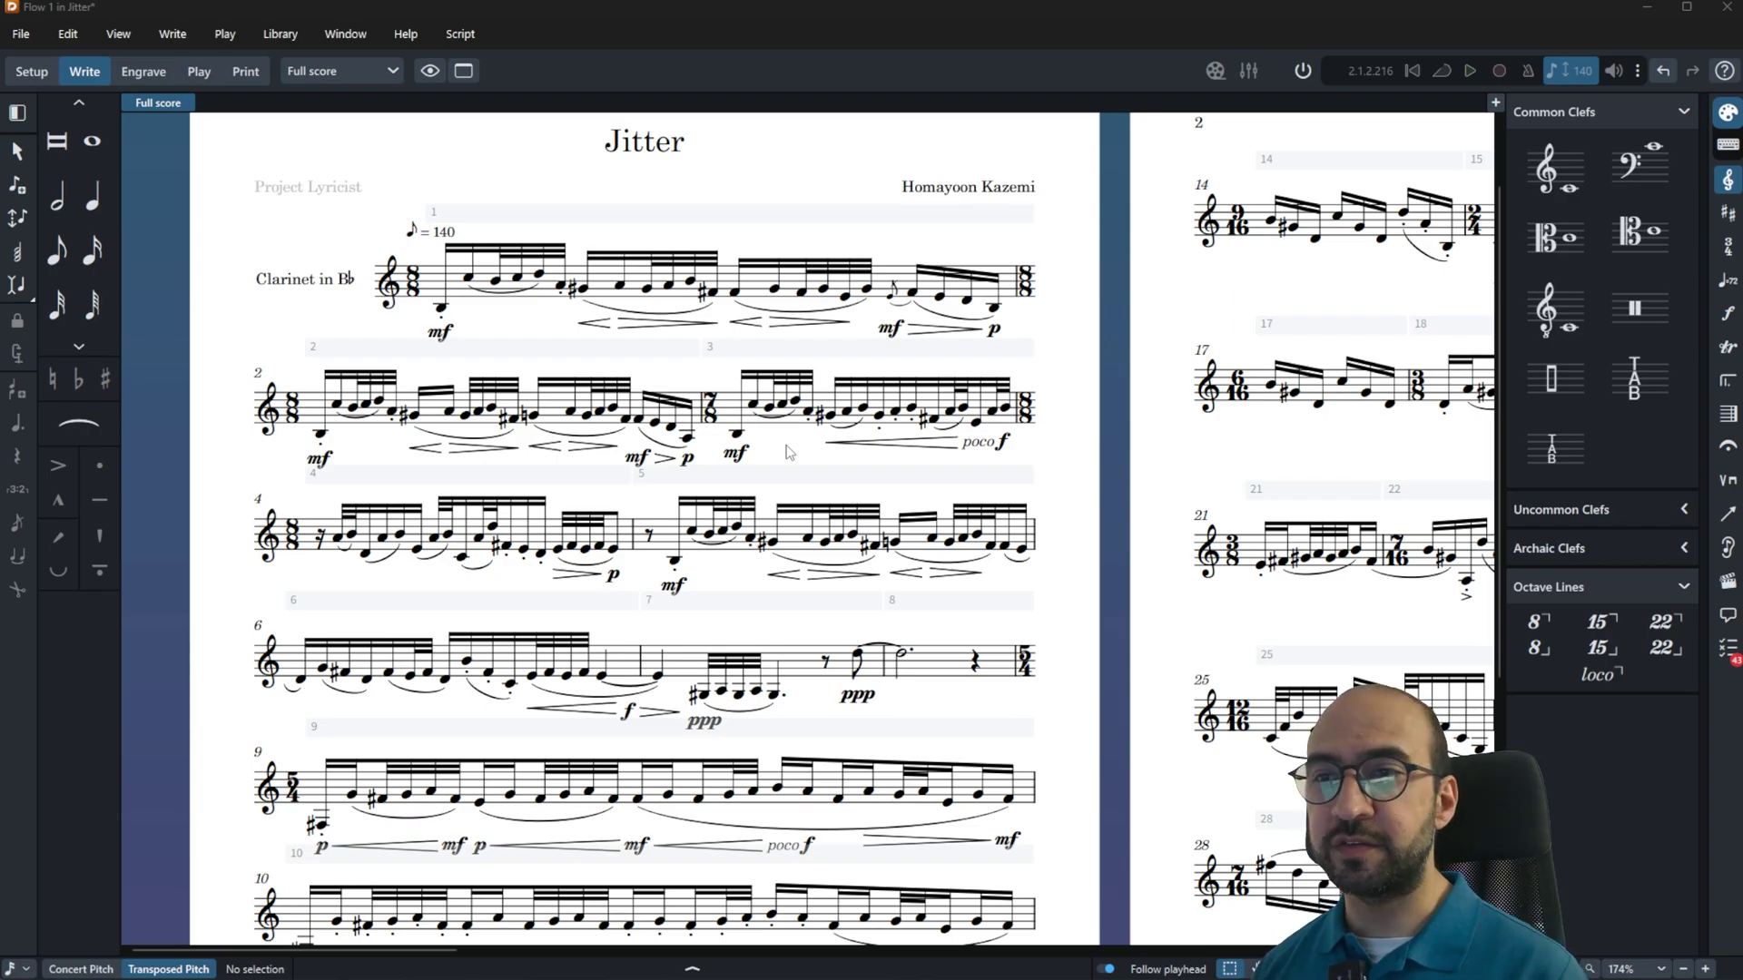
Step: Select the two mf dynamics and the p in bar 1 and apply the jump bar command Increase Dynamic Intensity
scroll(915, 490, up, 1)
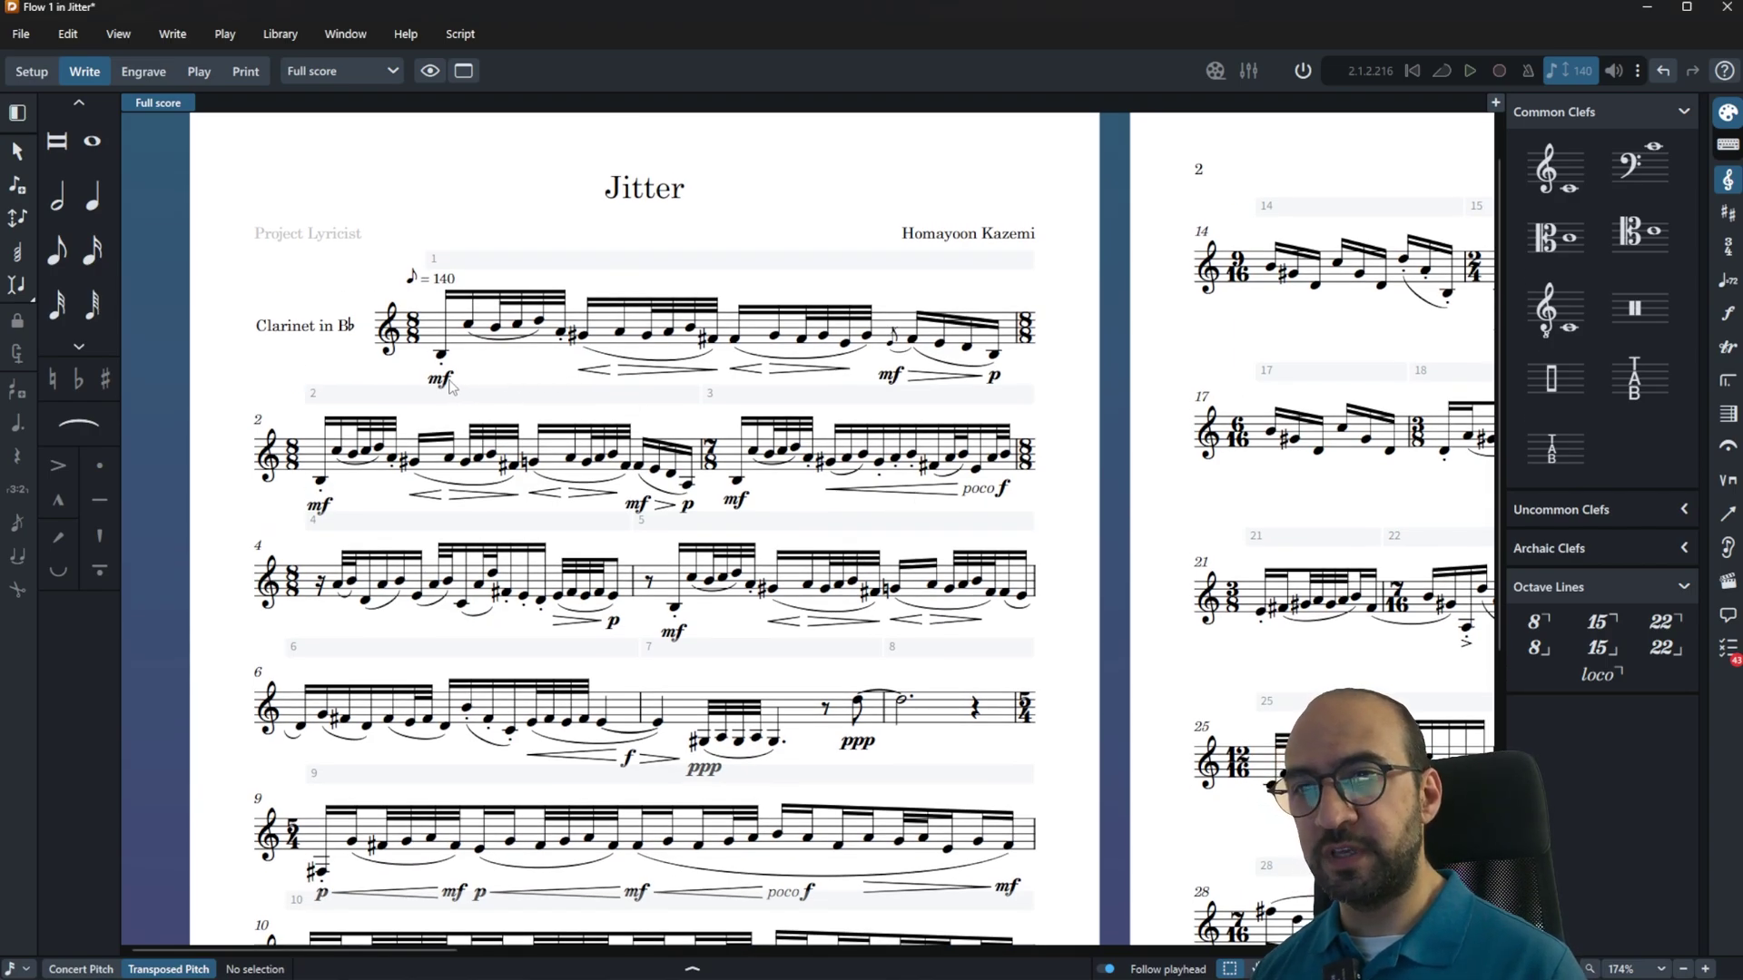
click(444, 374)
ctrl+click(602, 374)
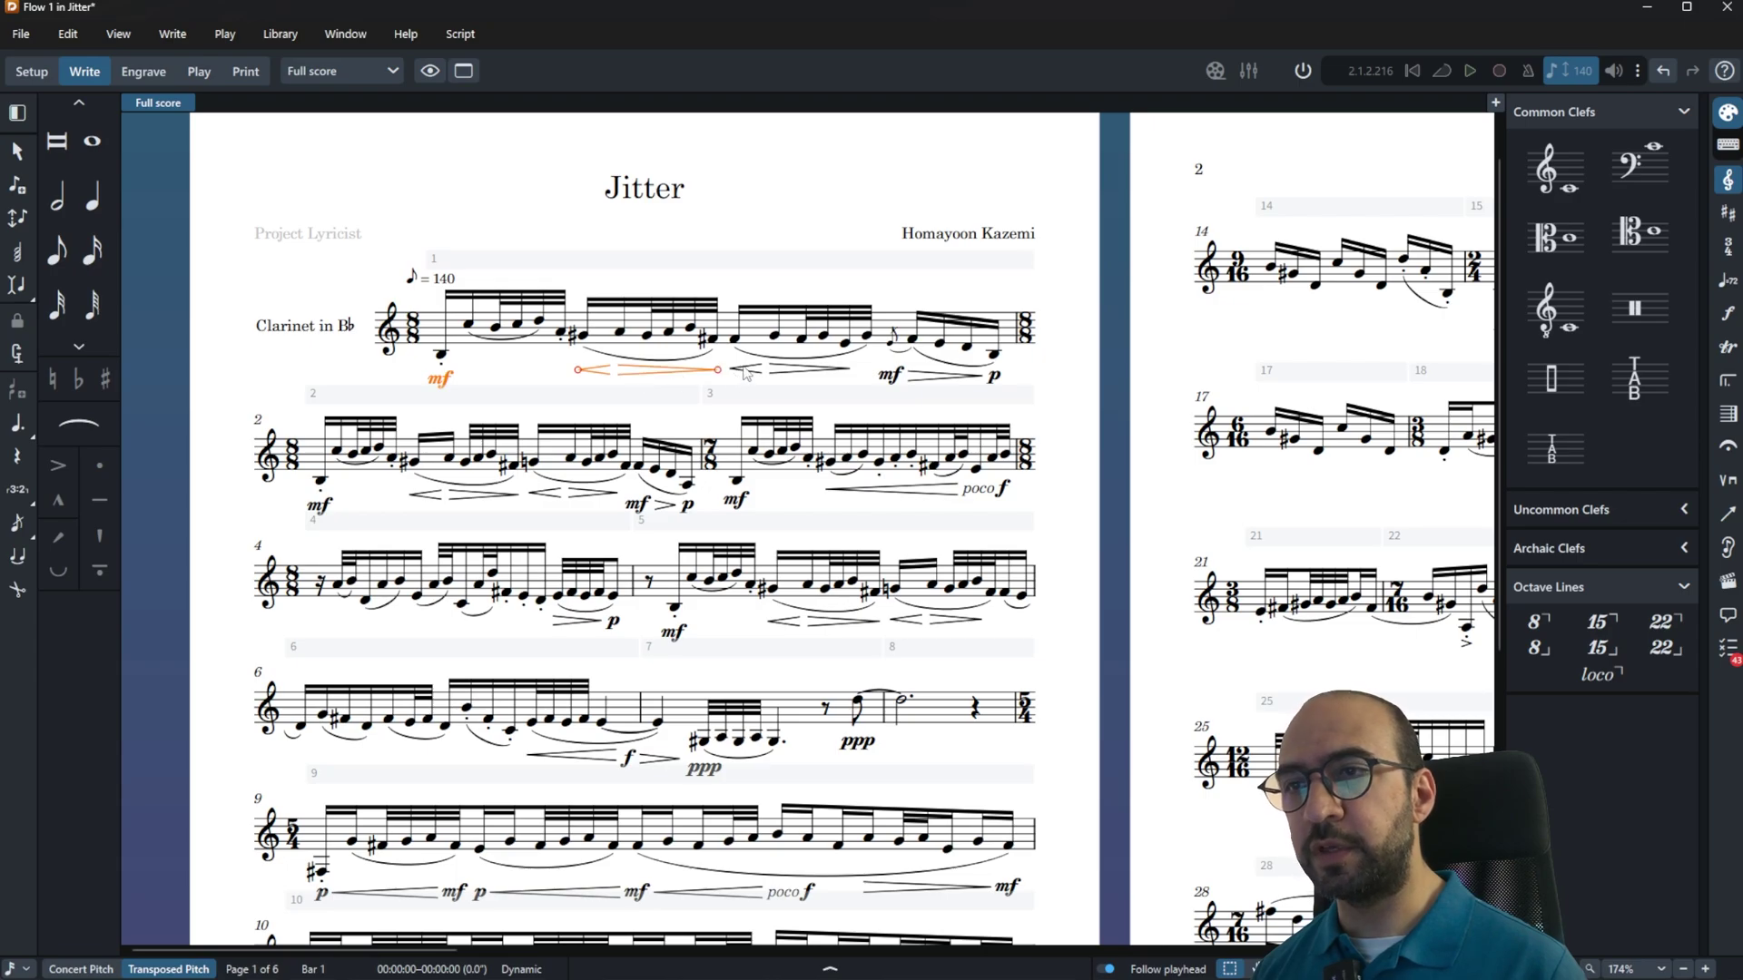
click(890, 375)
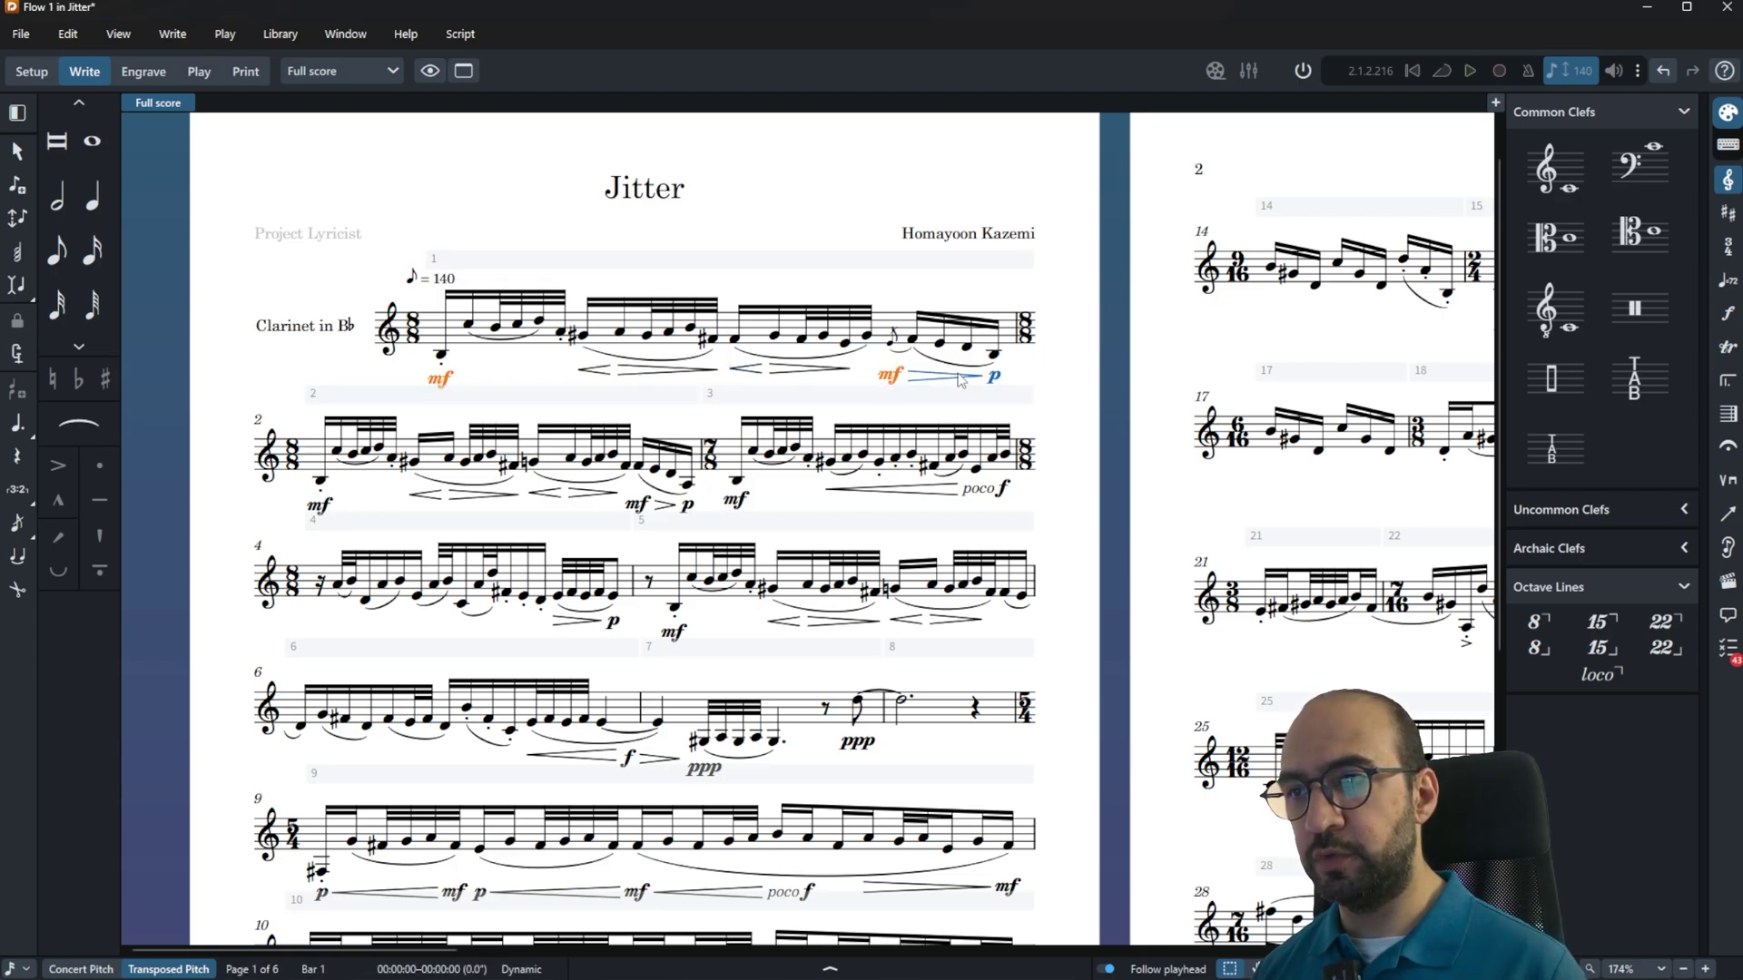
ctrl+click(993, 376)
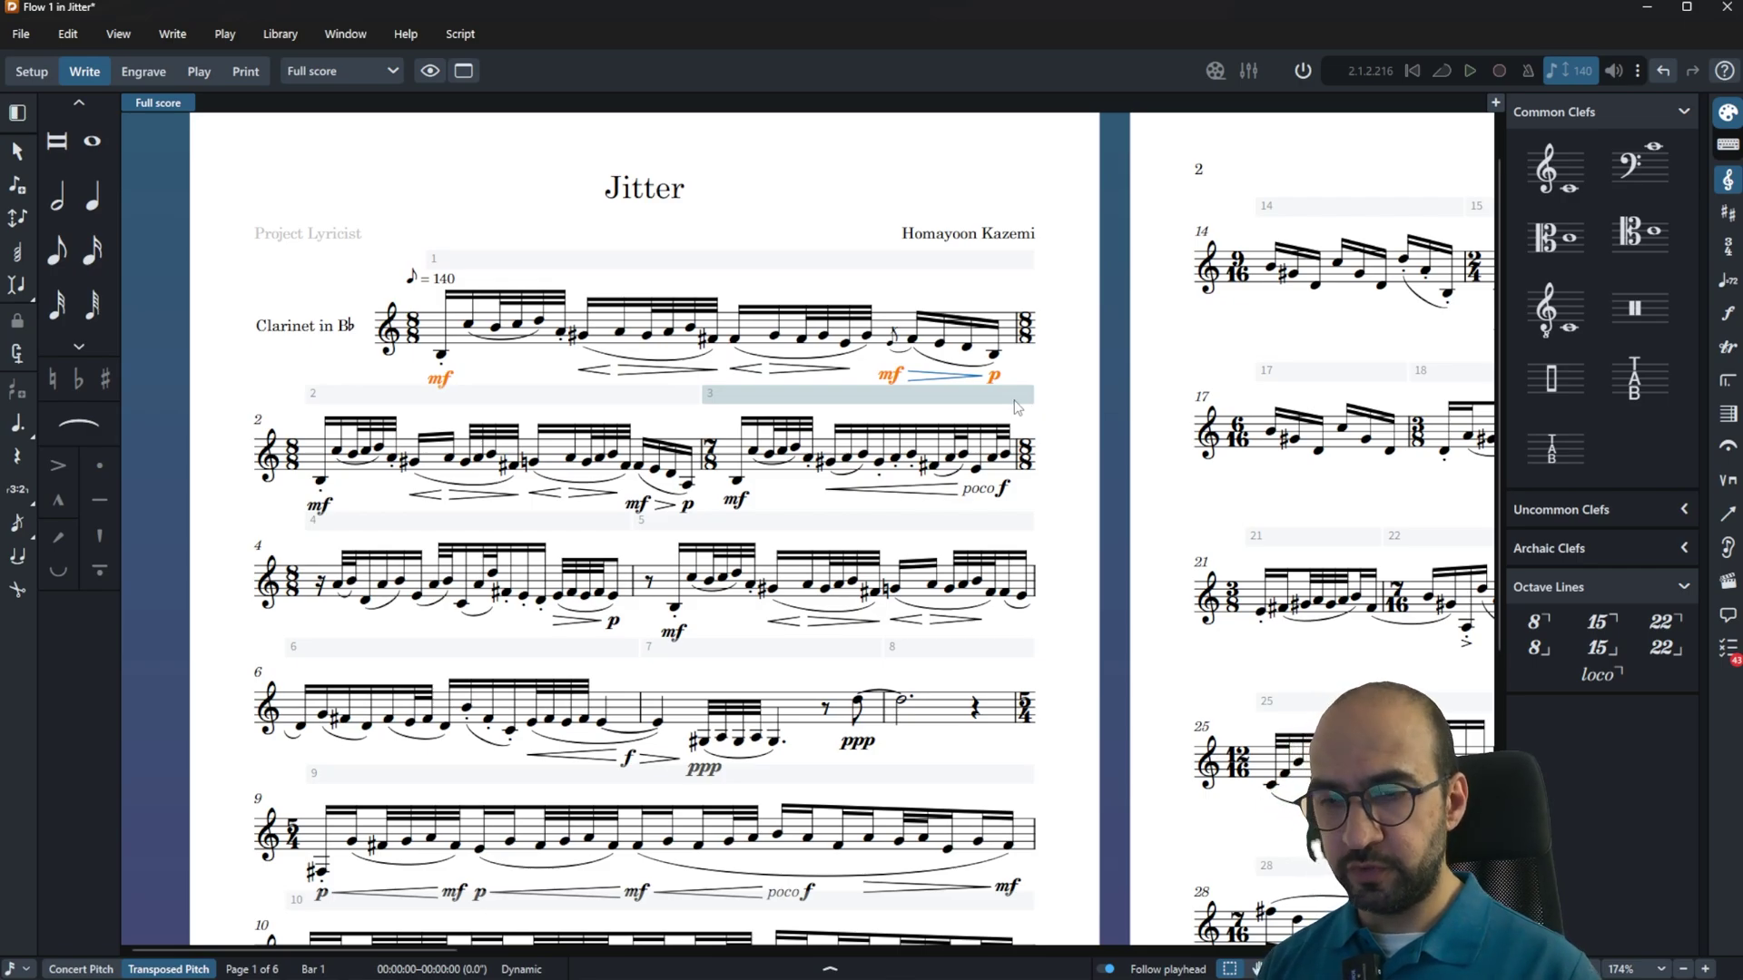
text(jin)
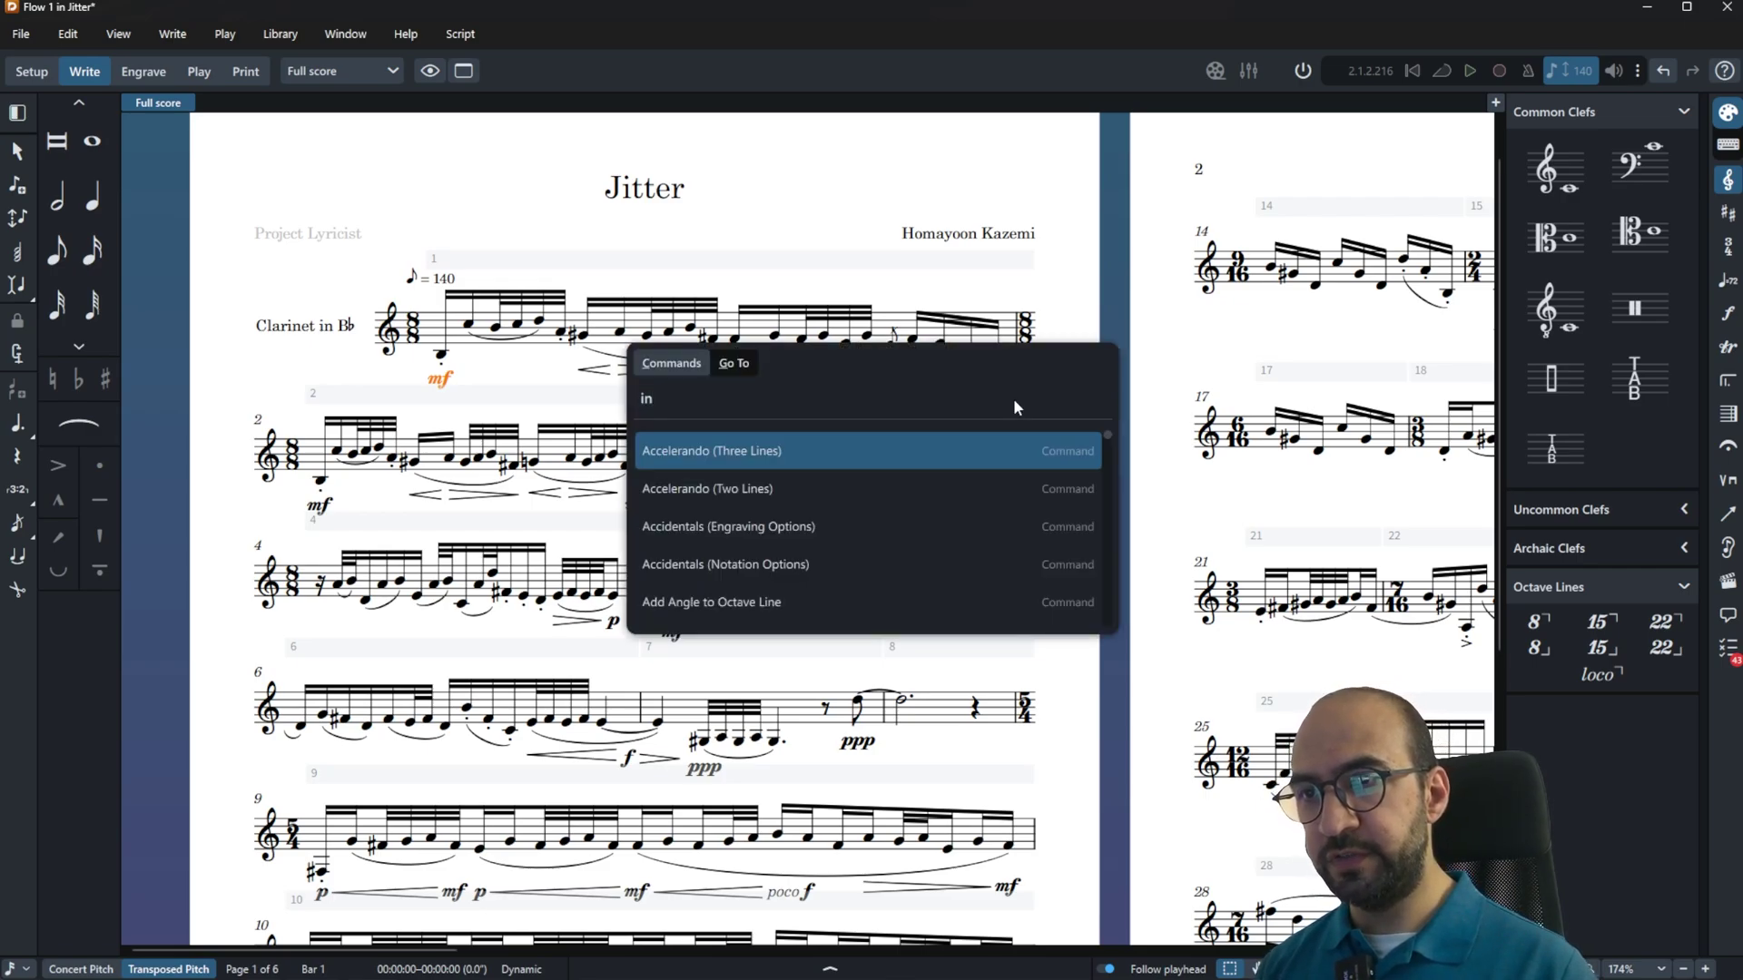
text(crease)
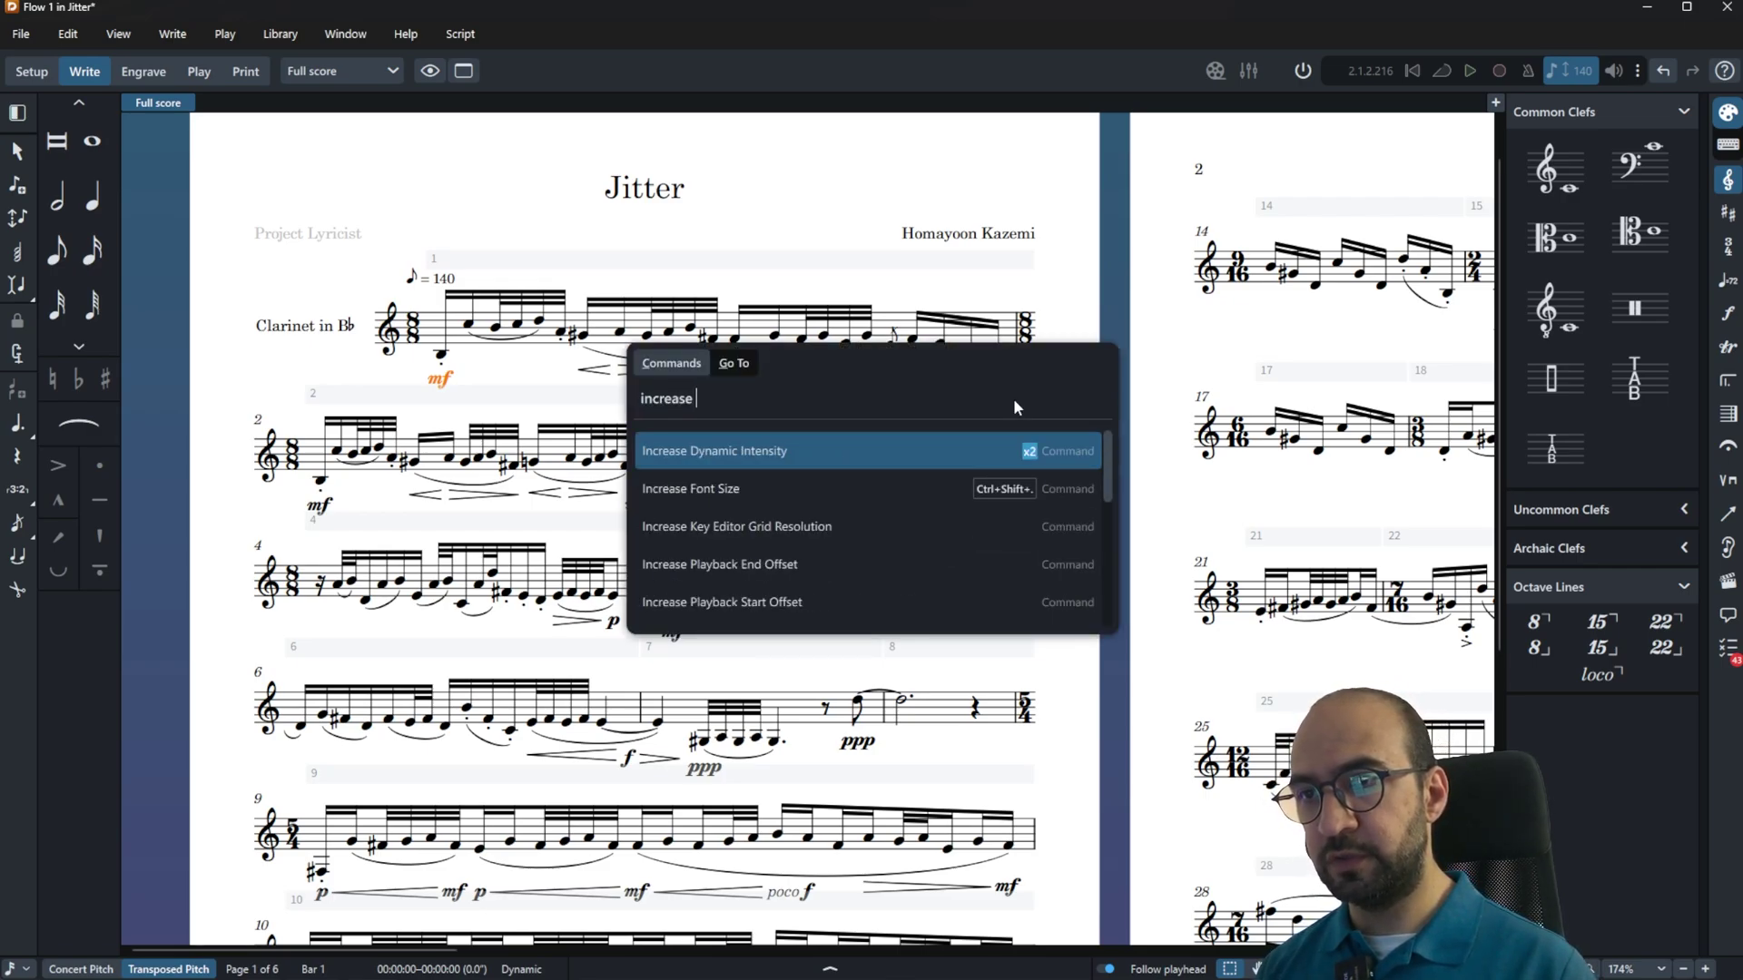
click(742, 454)
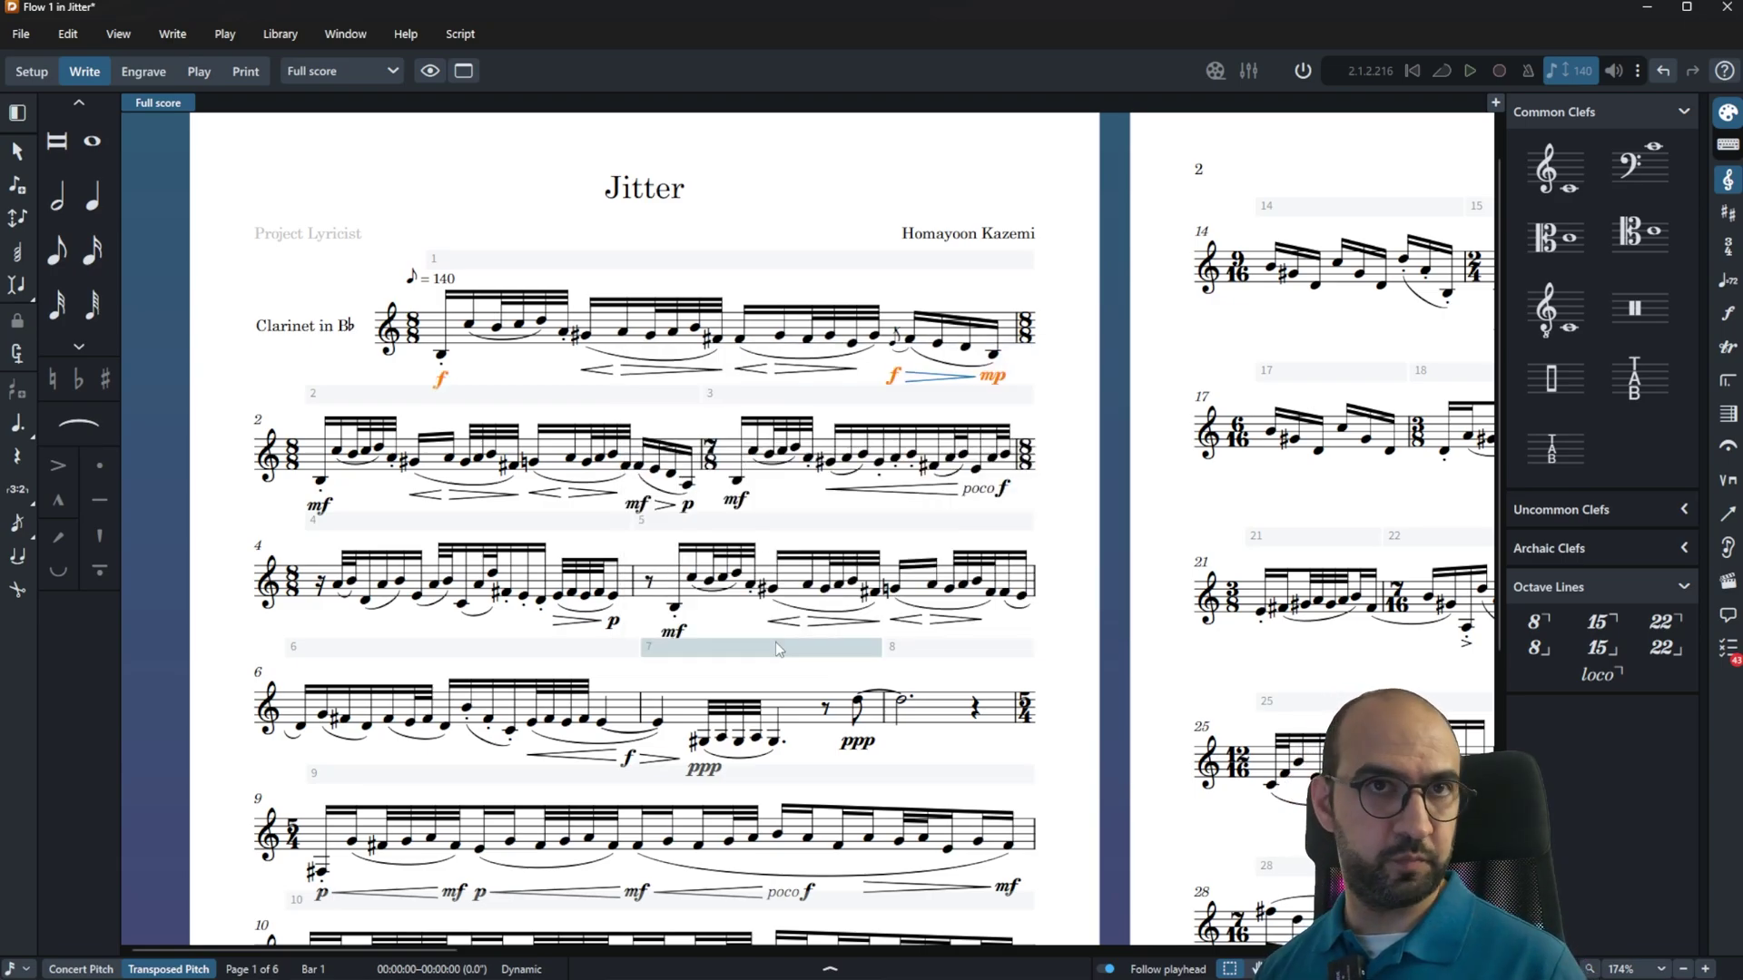
Step: Lower the selected bar 1 dynamics by one level with the jump bar command Decrease Dynamic Intensity
text(j)
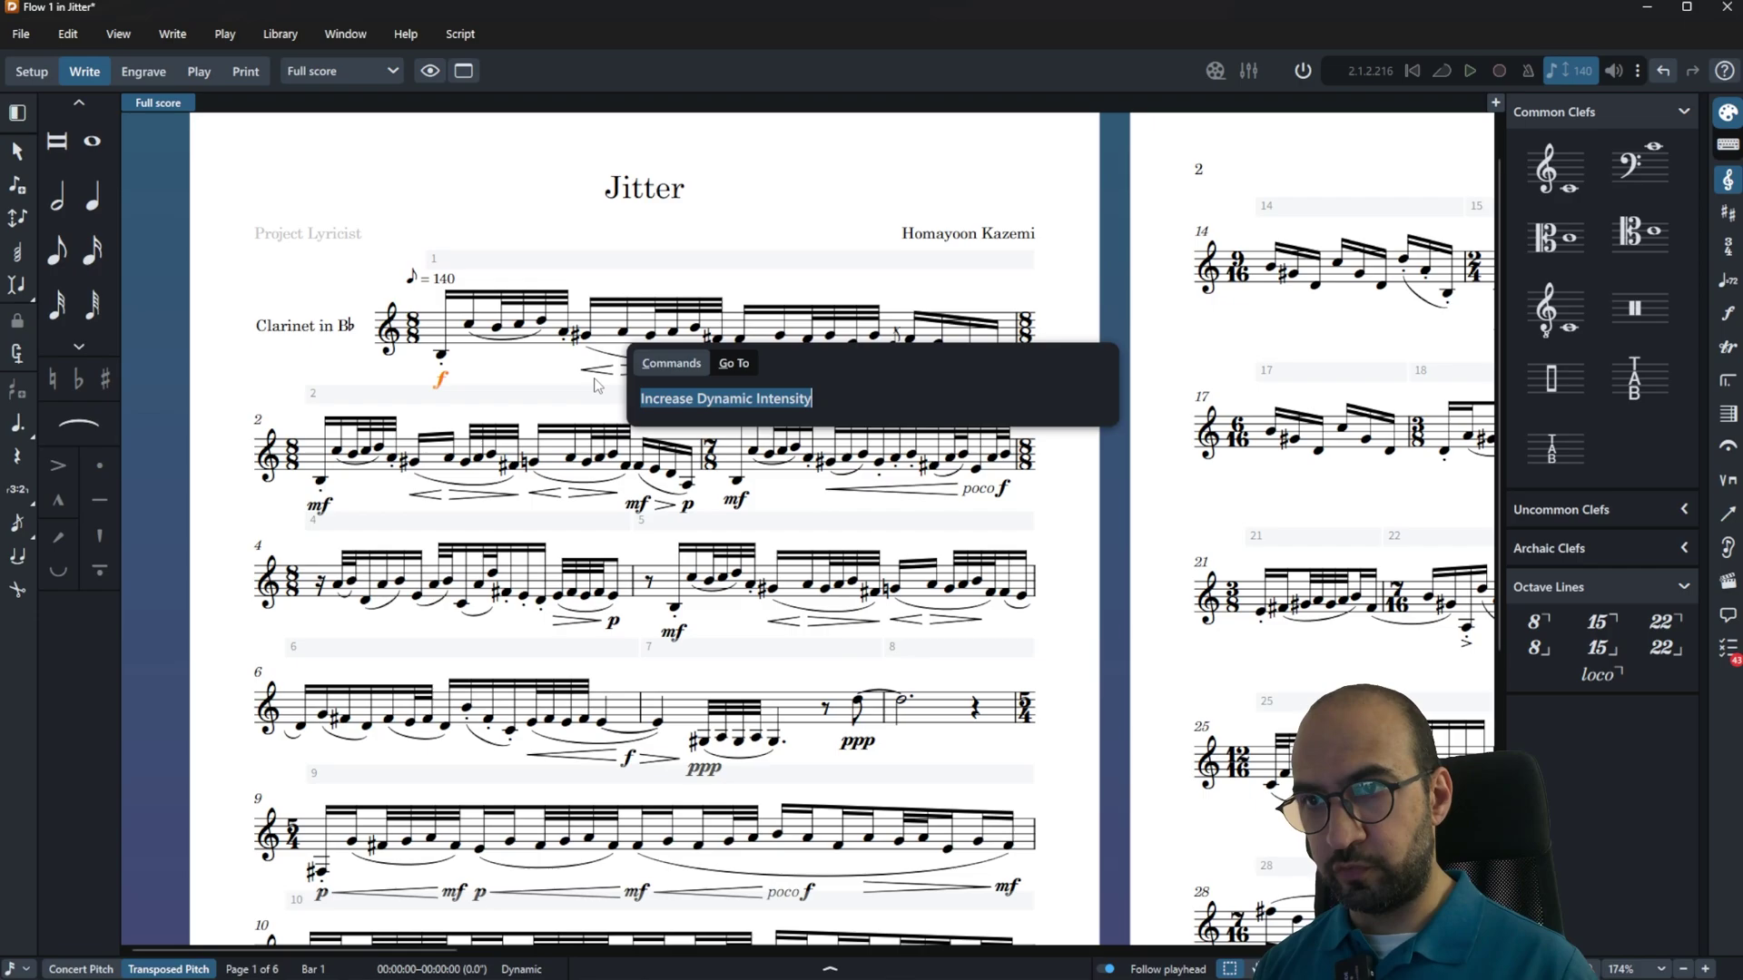
text(decrease)
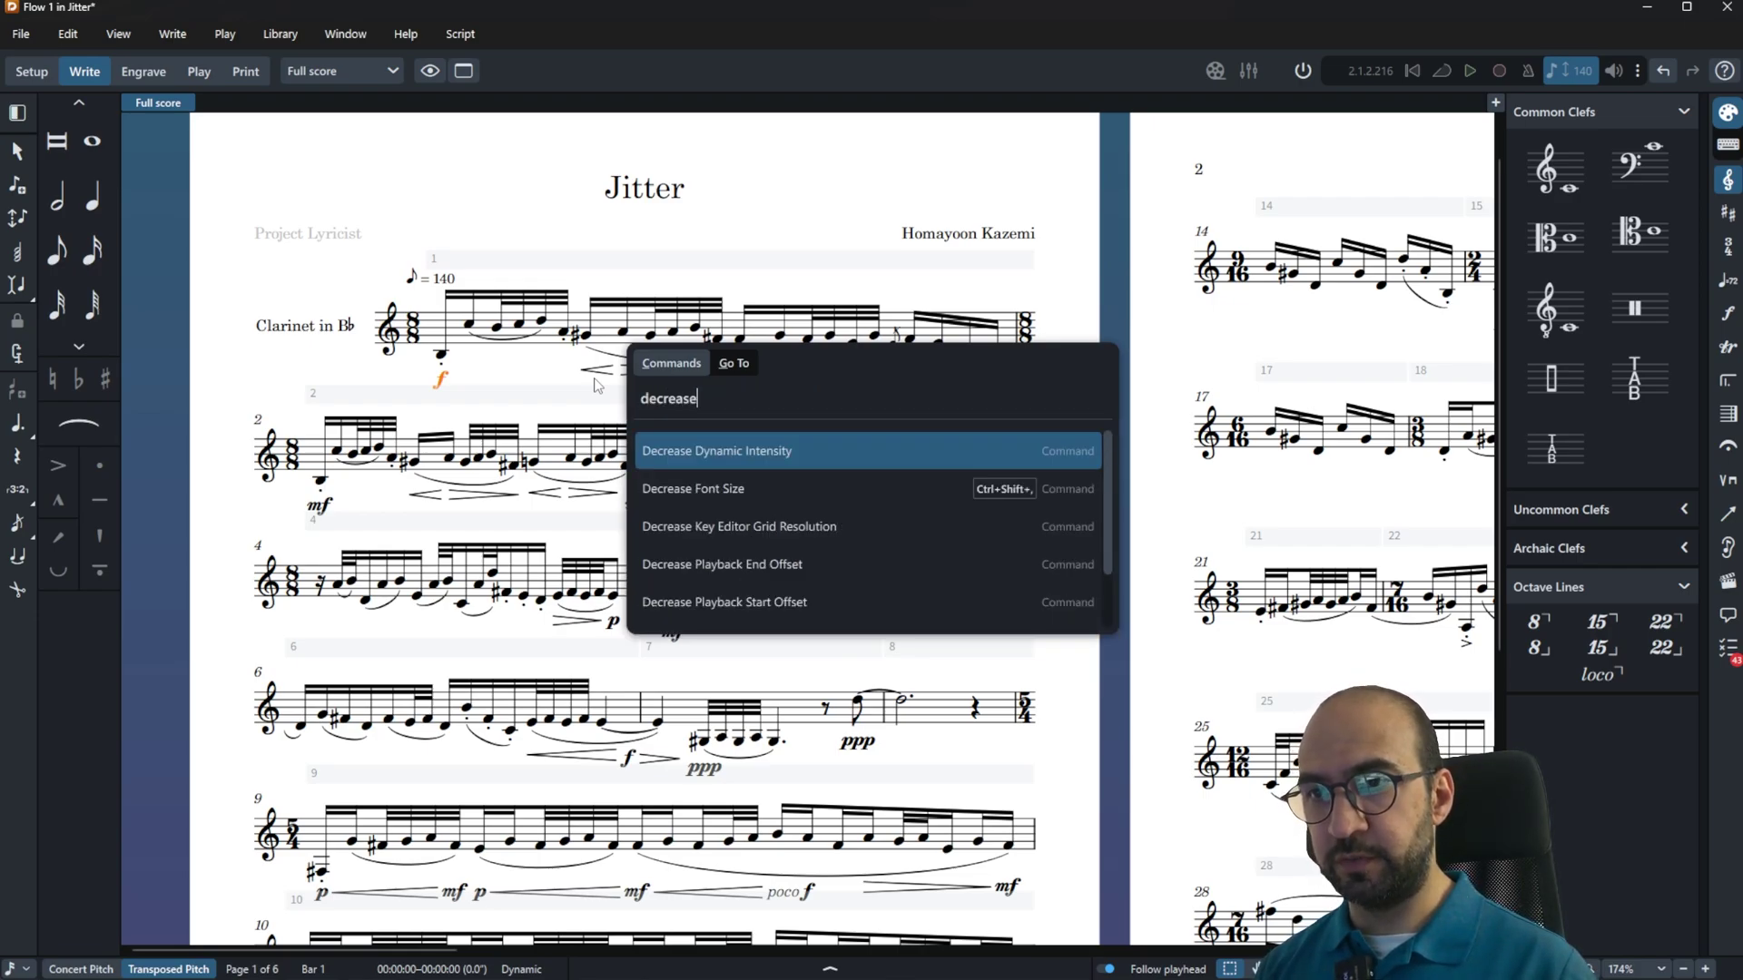
click(813, 444)
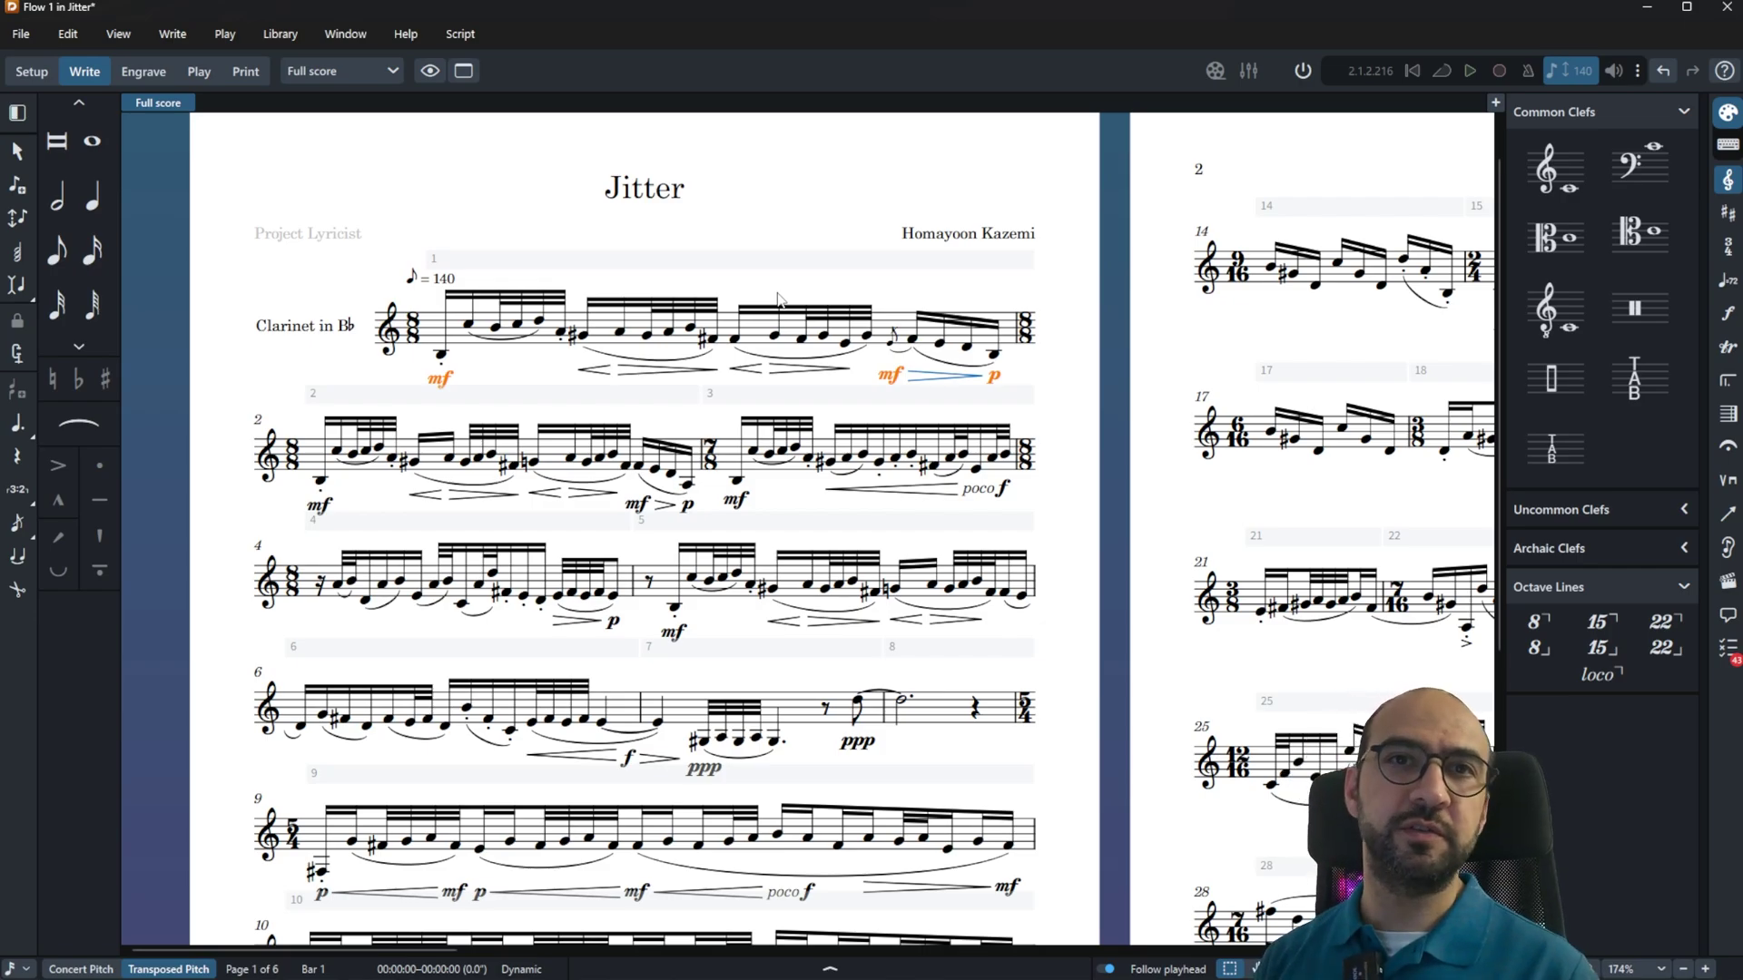
Step: Define "DDI" as the jump bar alias for Decrease Dynamic Intensity by entering "Decrease Dynamic Intensity = DDI"
key(j)
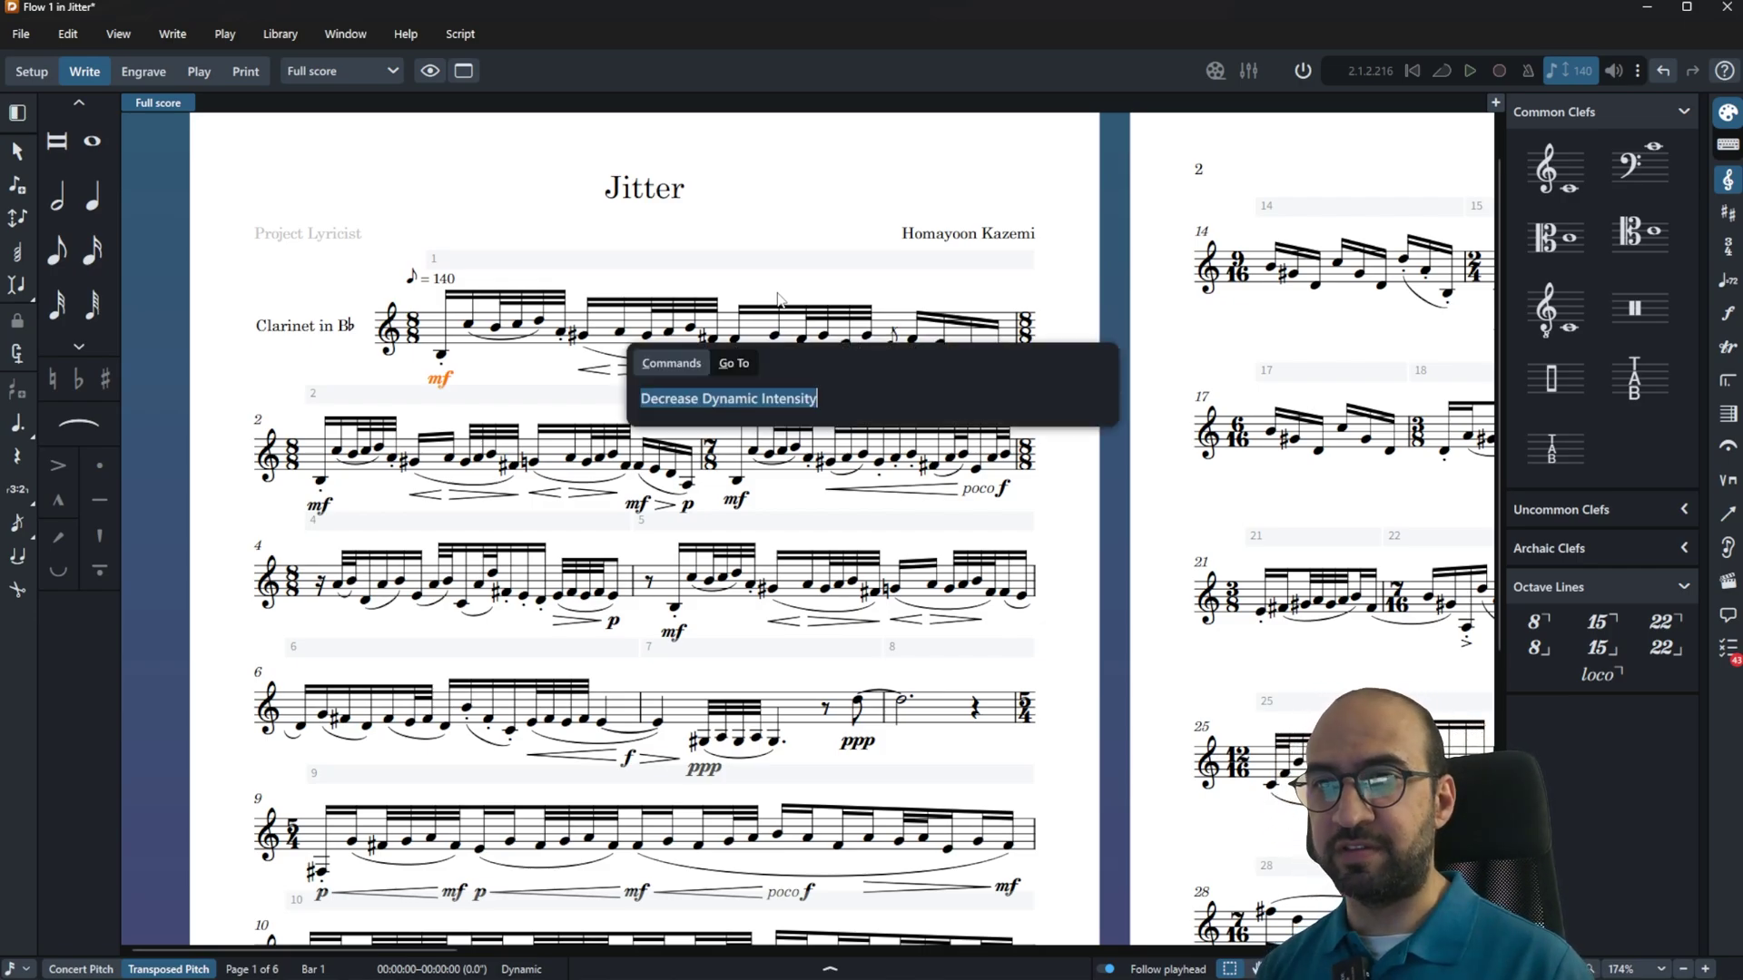
key(Right)
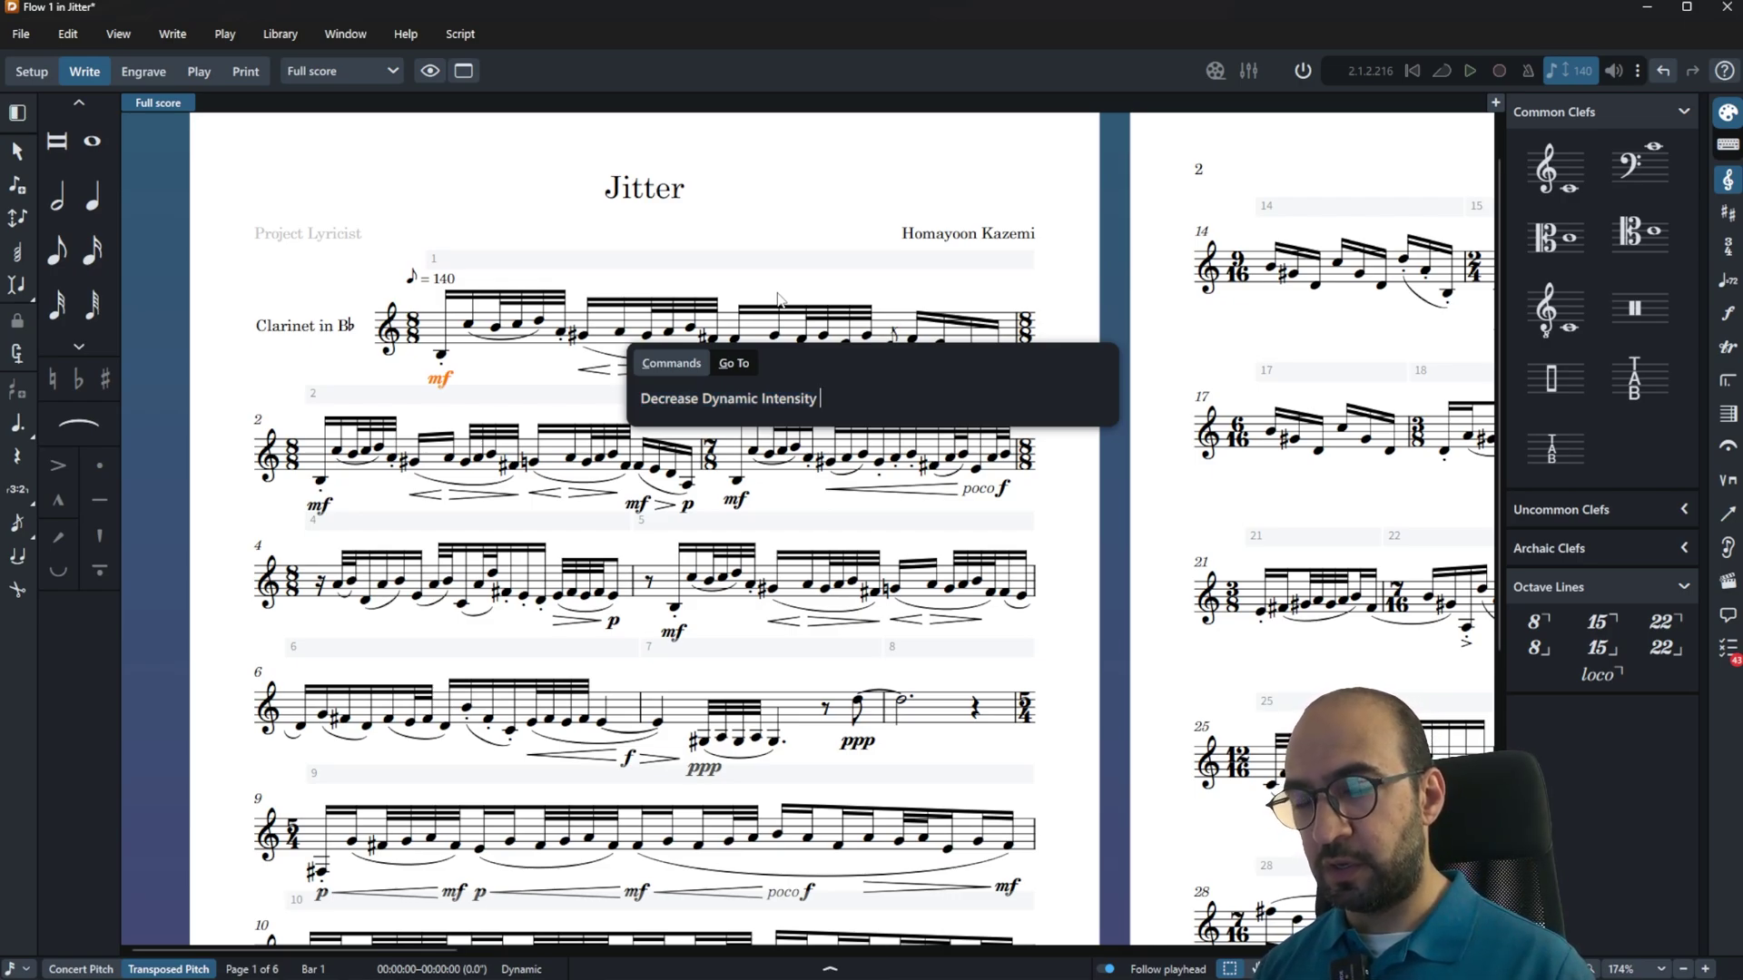
text(=)
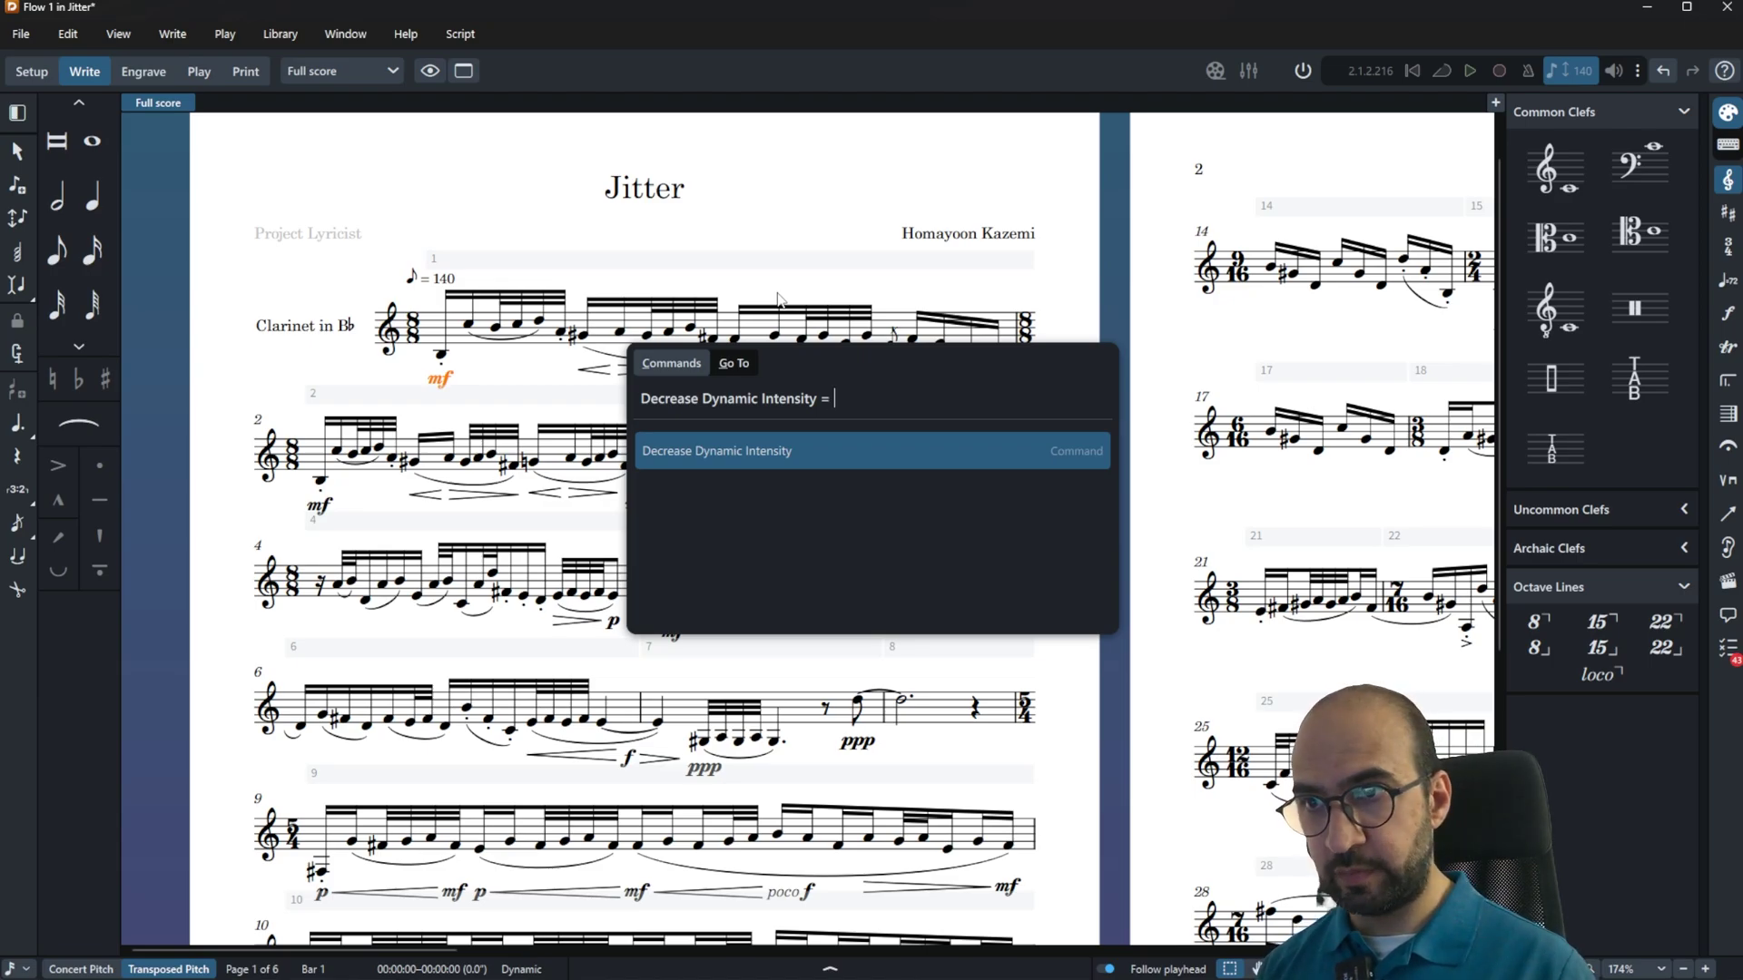
text(DDI)
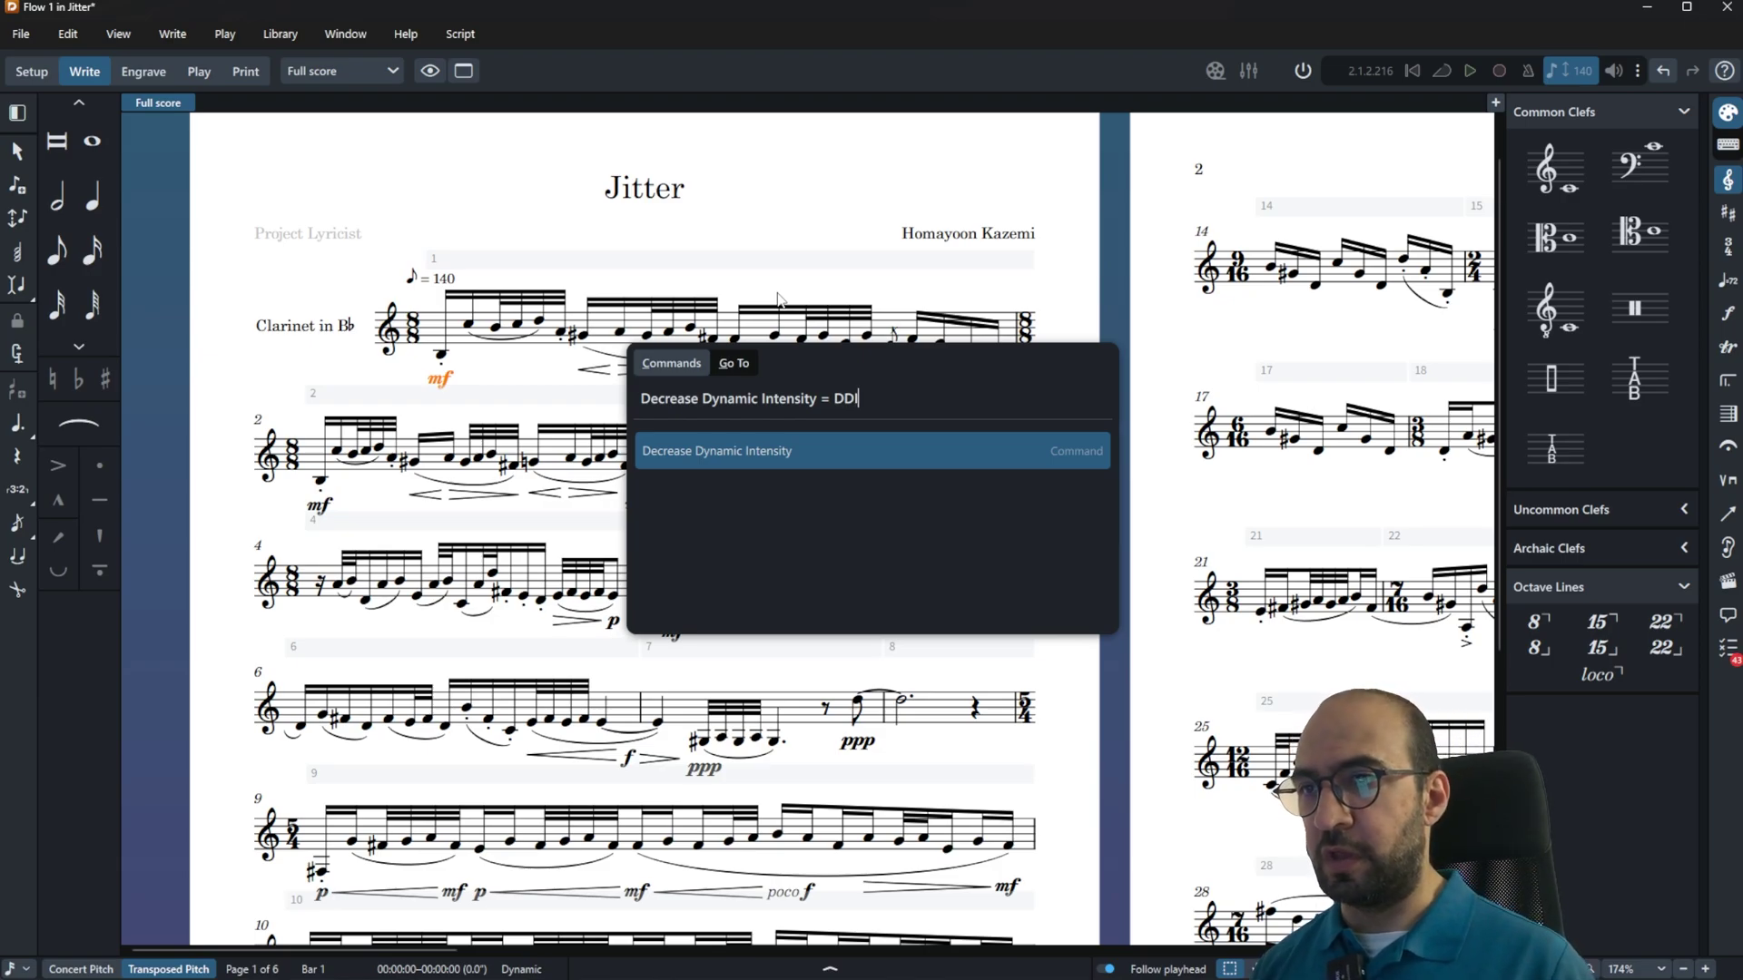
key(BackSpace)
key(BackSpace)
text(D)
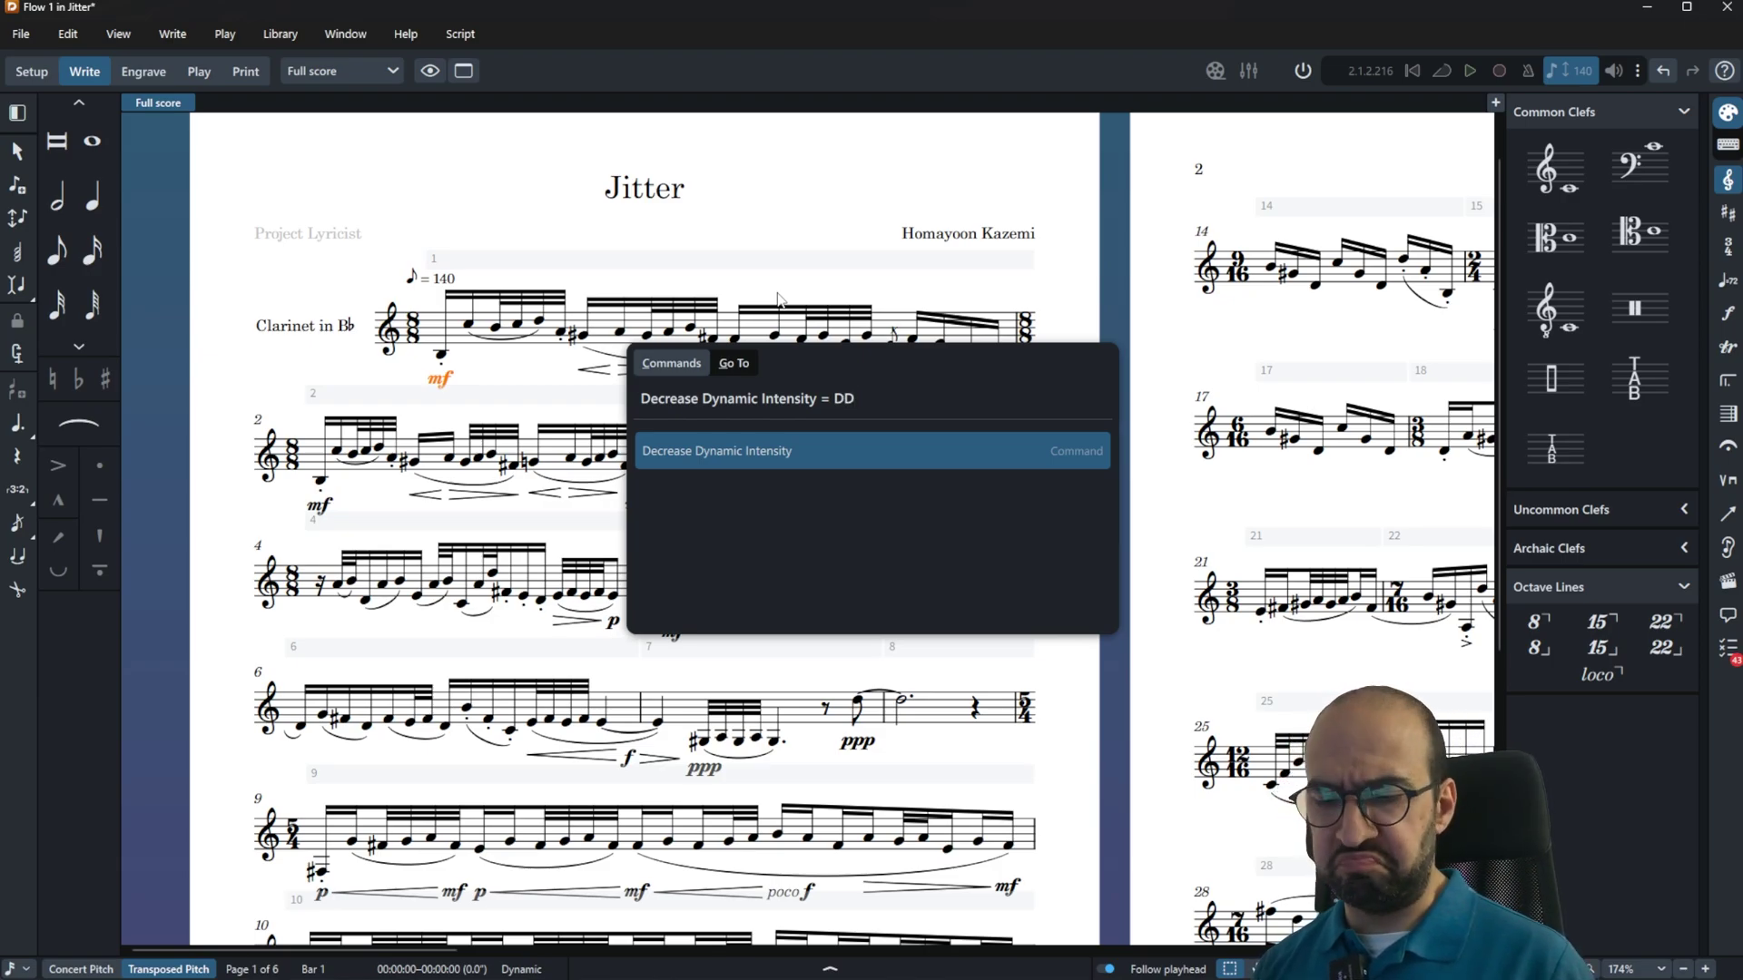
text(I)
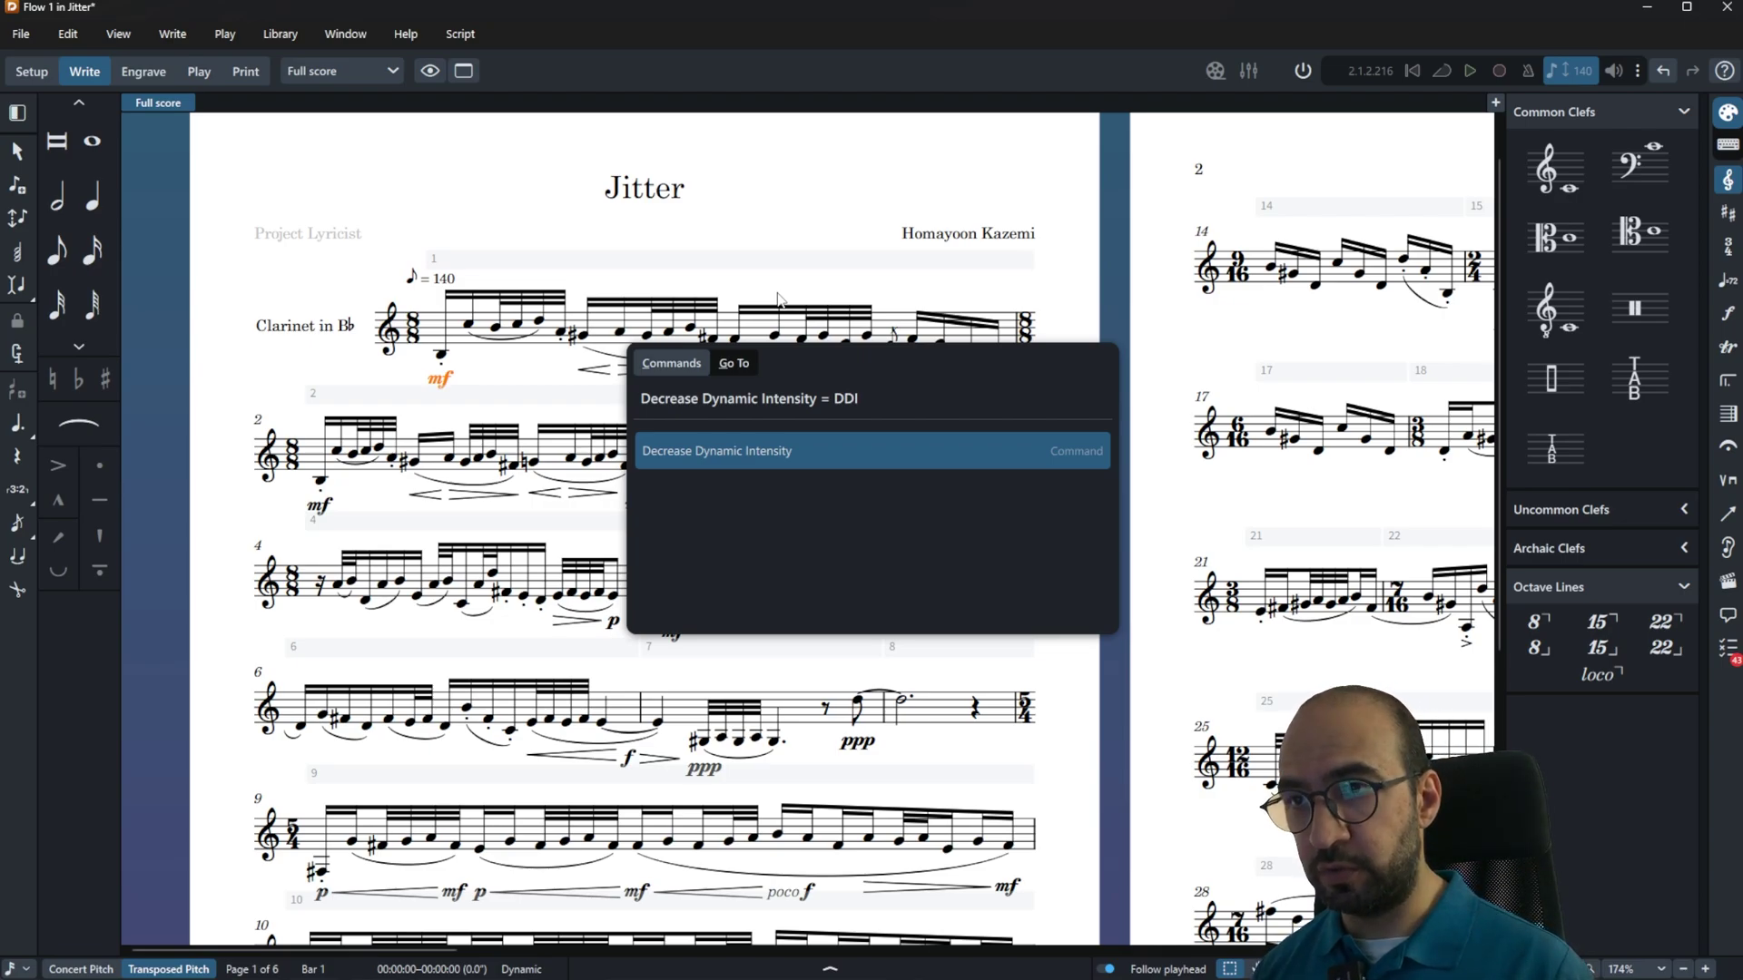
key(Return)
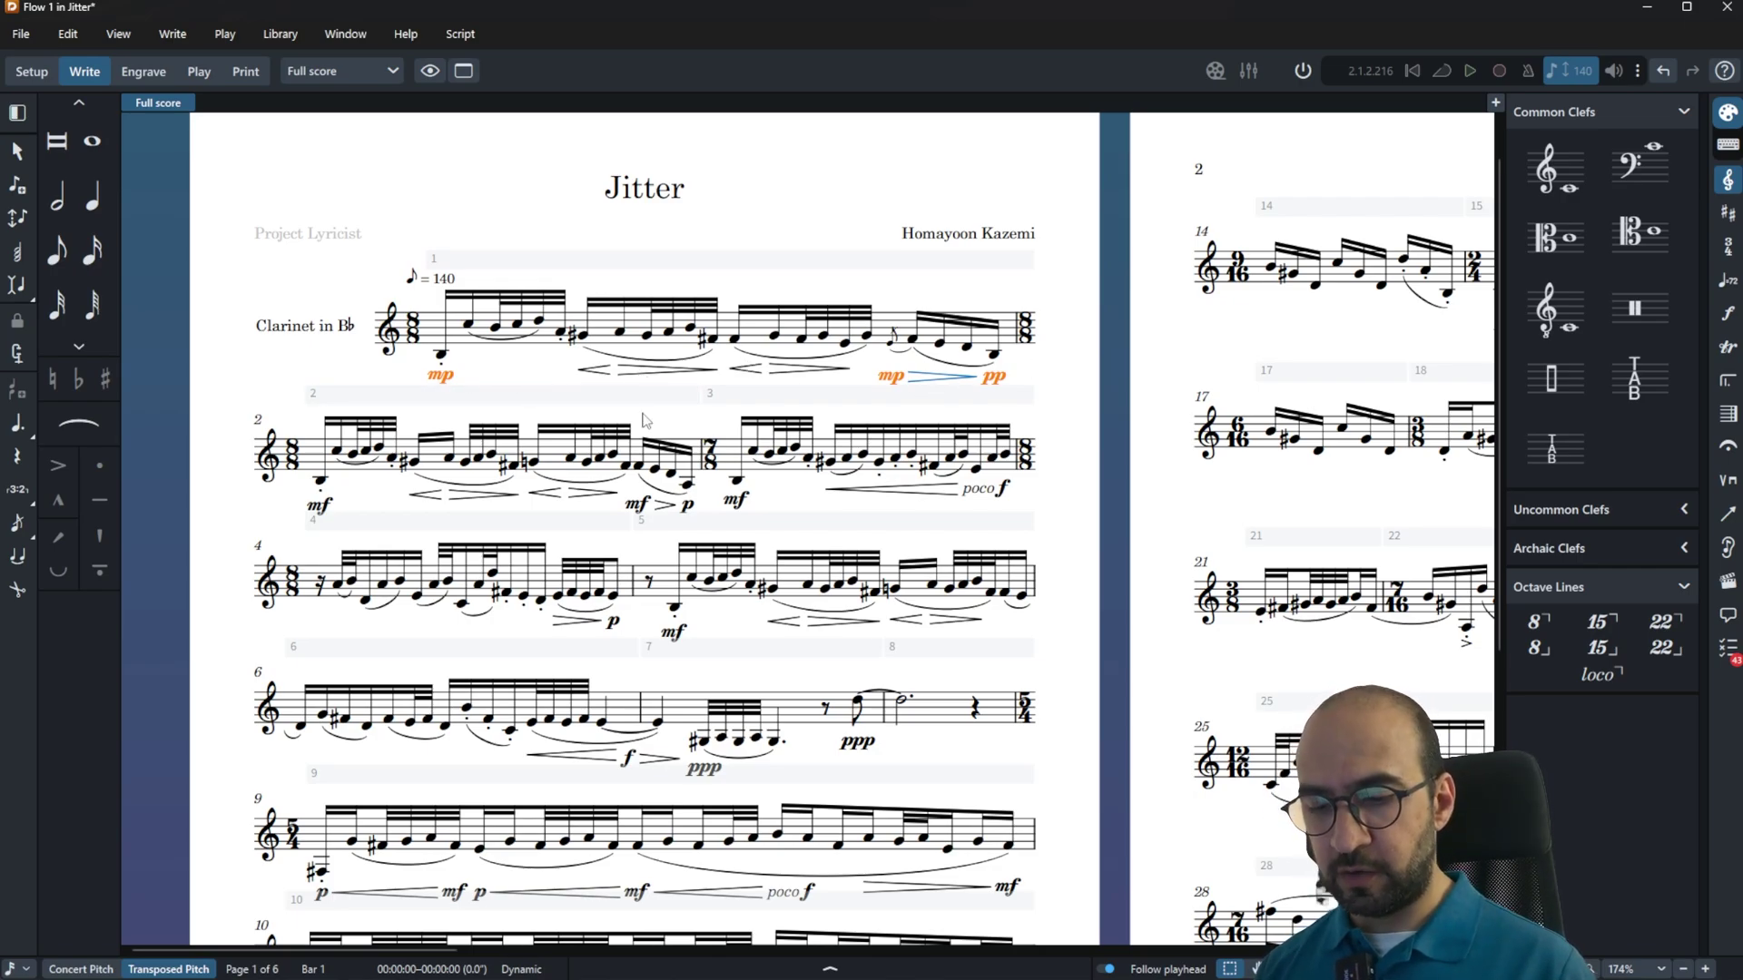
Step: Lower the selected dynamics another level through the jump bar alias "DDI" and undo that change
text(j)
text(DDI)
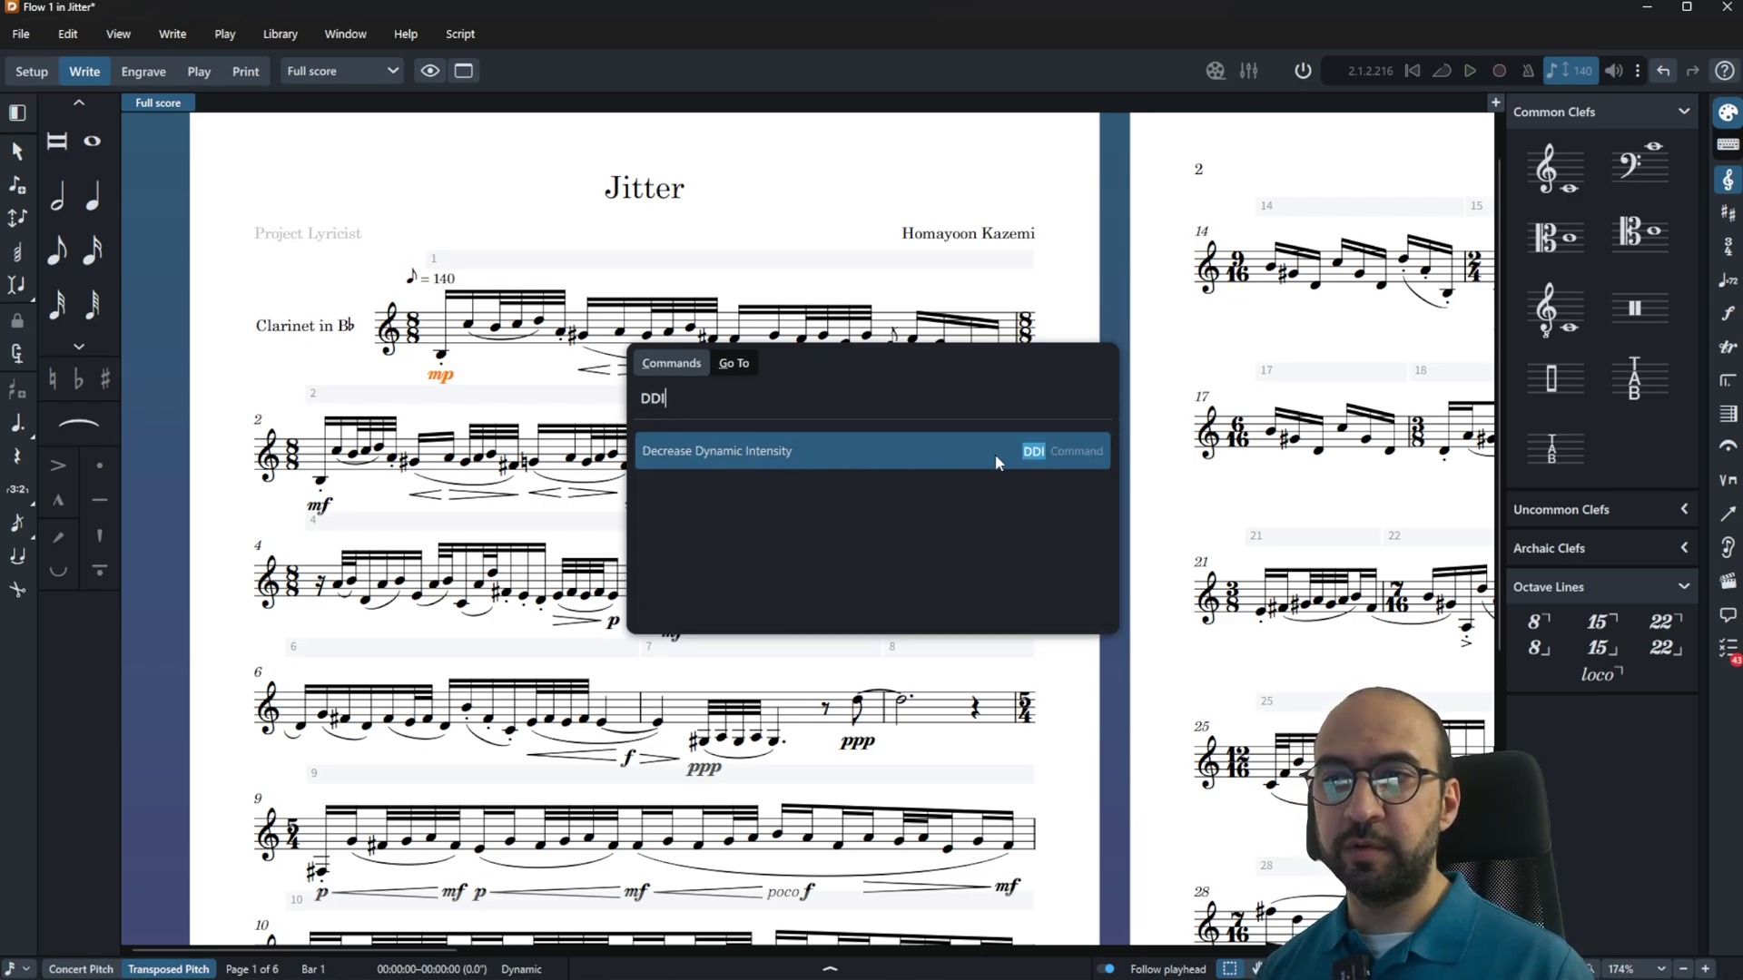
click(814, 455)
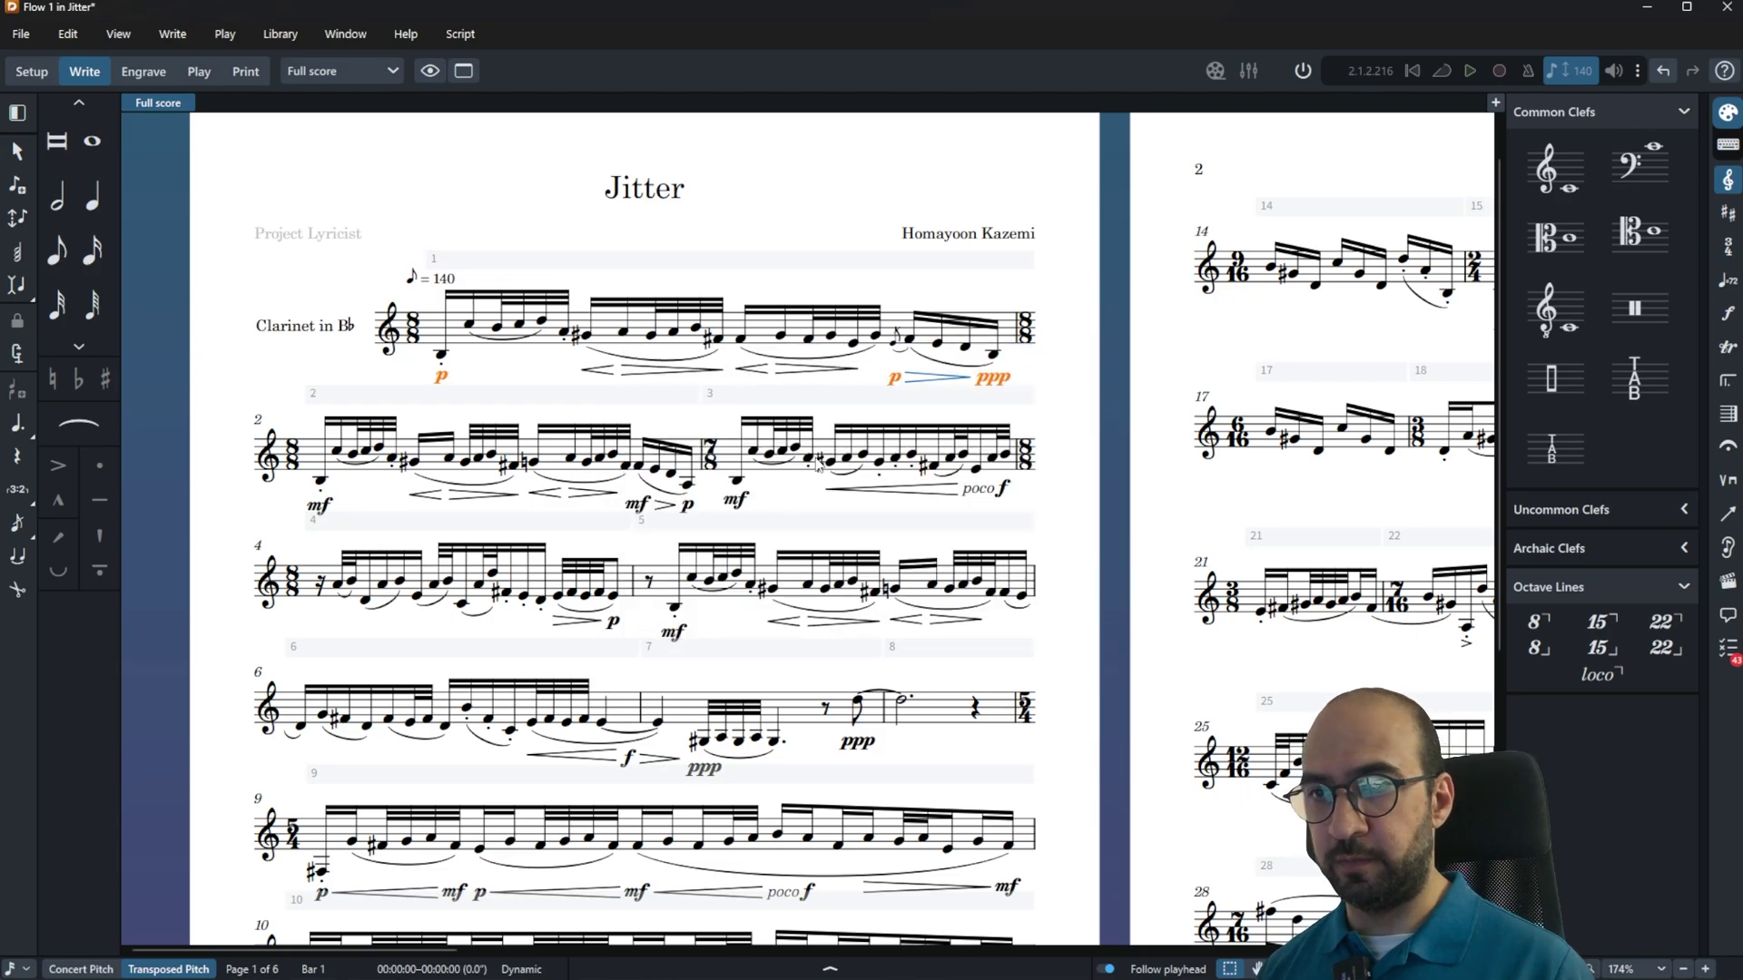
key(ctrl+z)
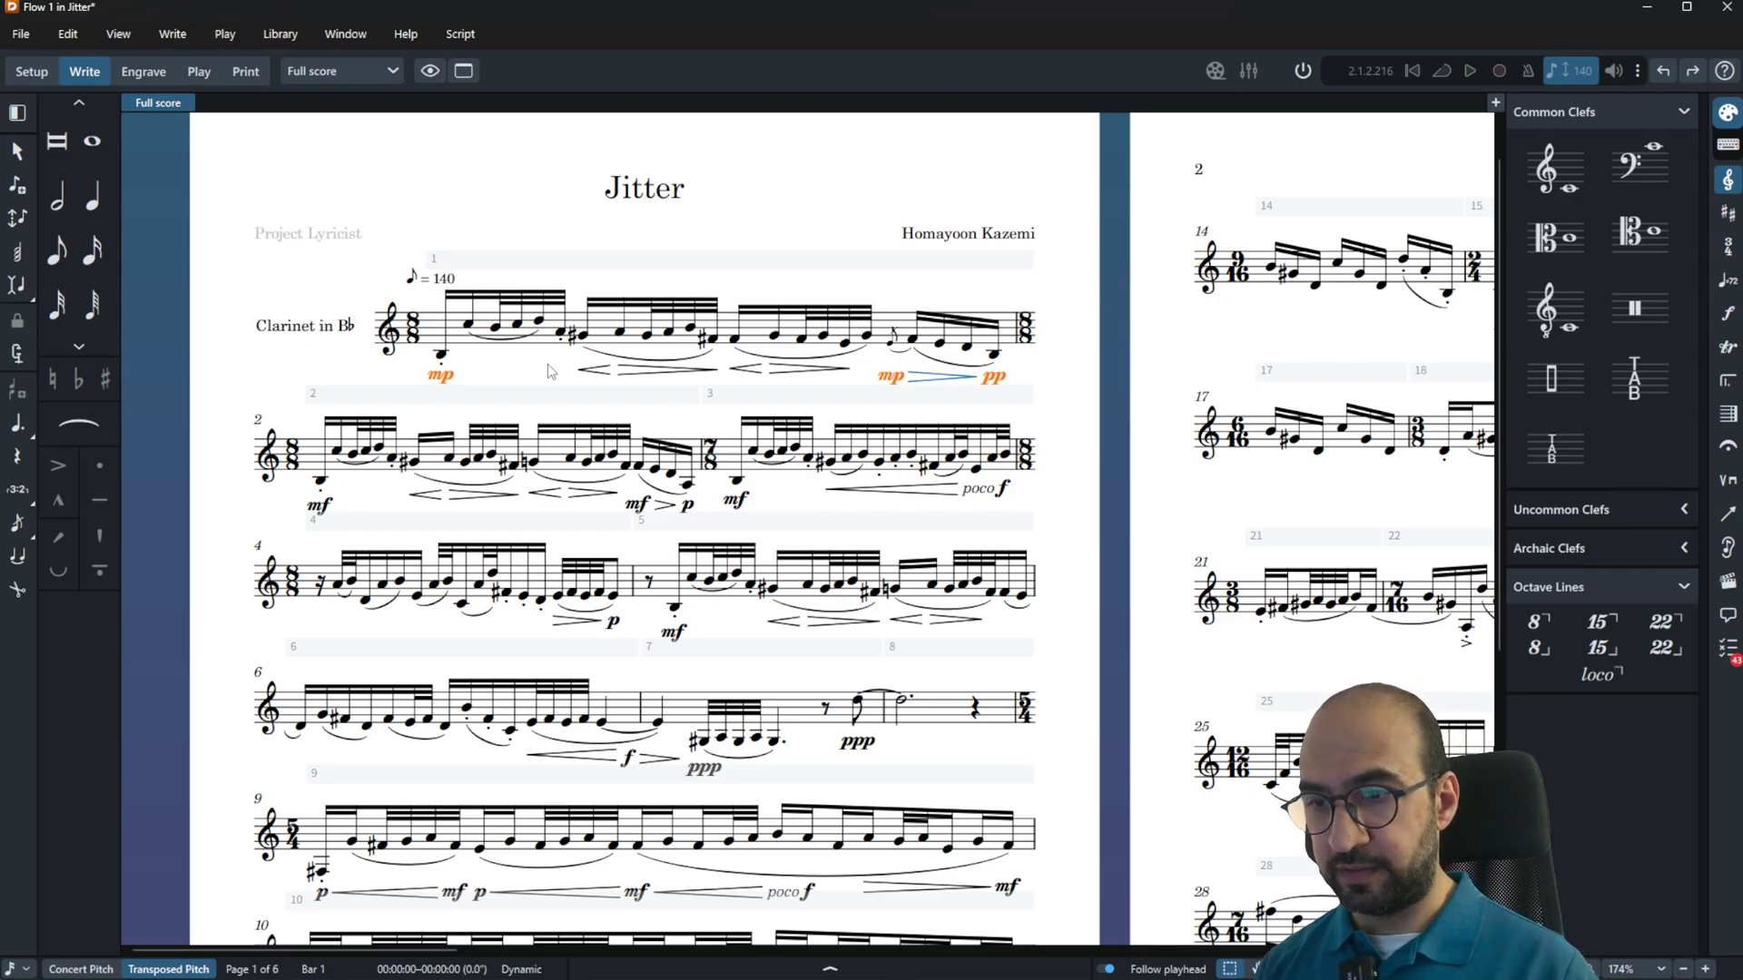
Step: Compare the jump bar matches for lowercase "ddi" with those for uppercase "DDI"
key(j)
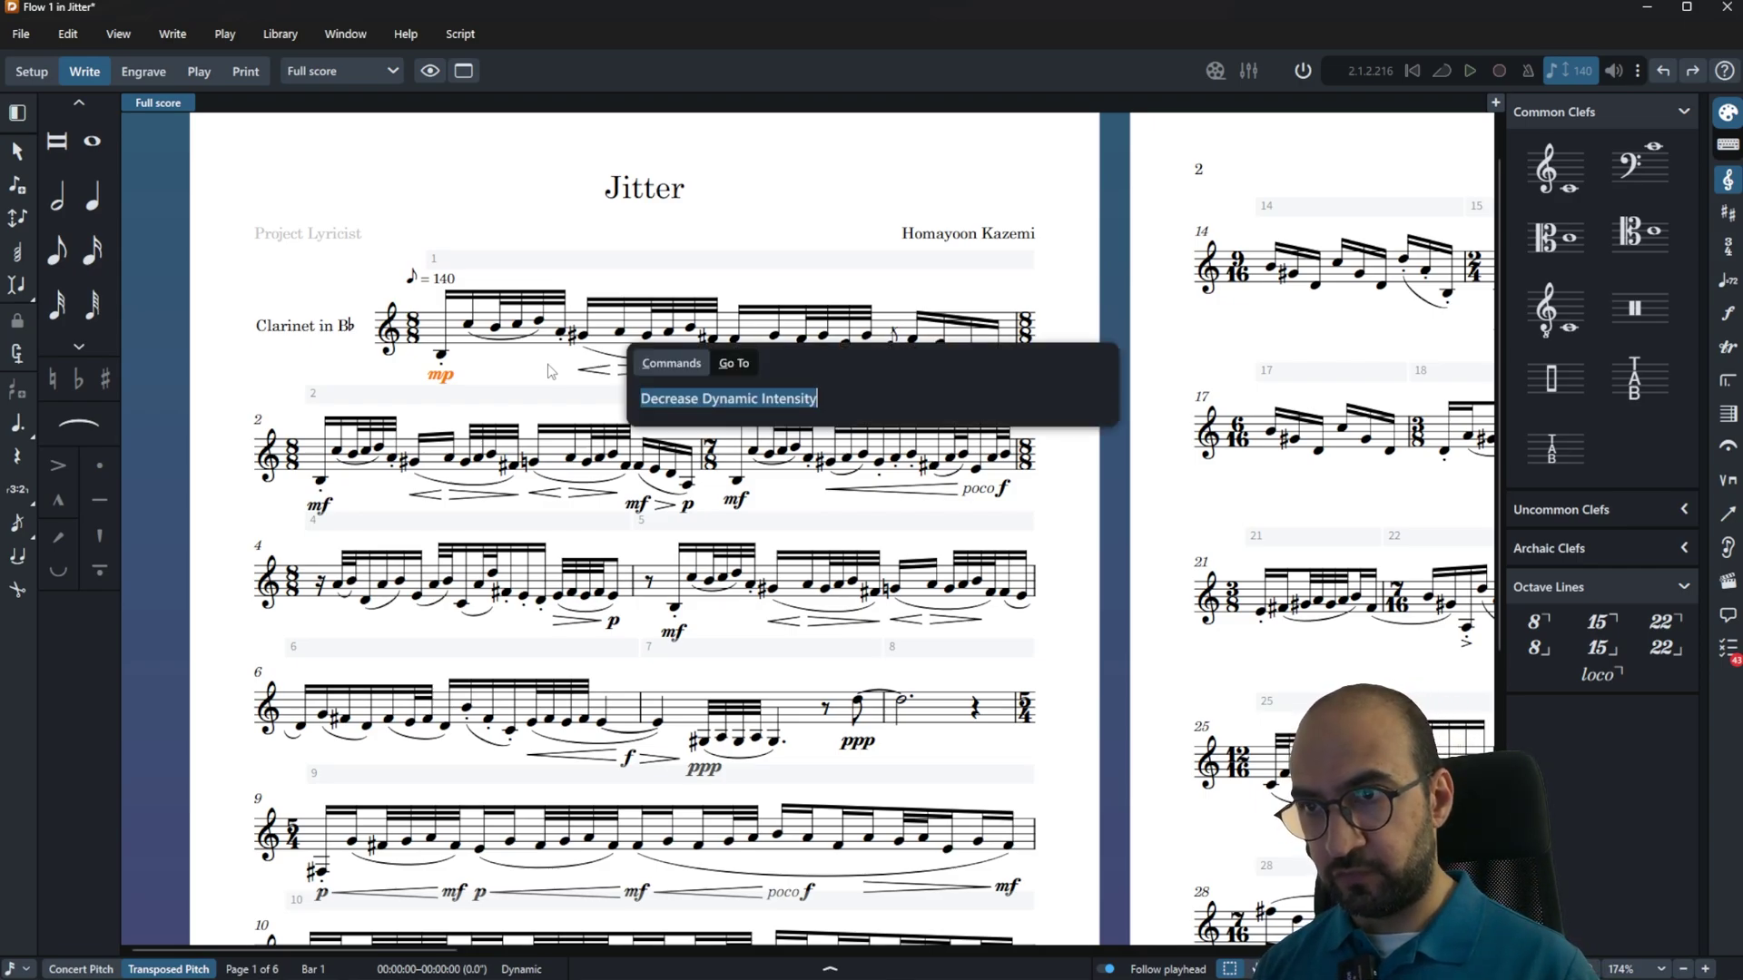
key(BackSpace)
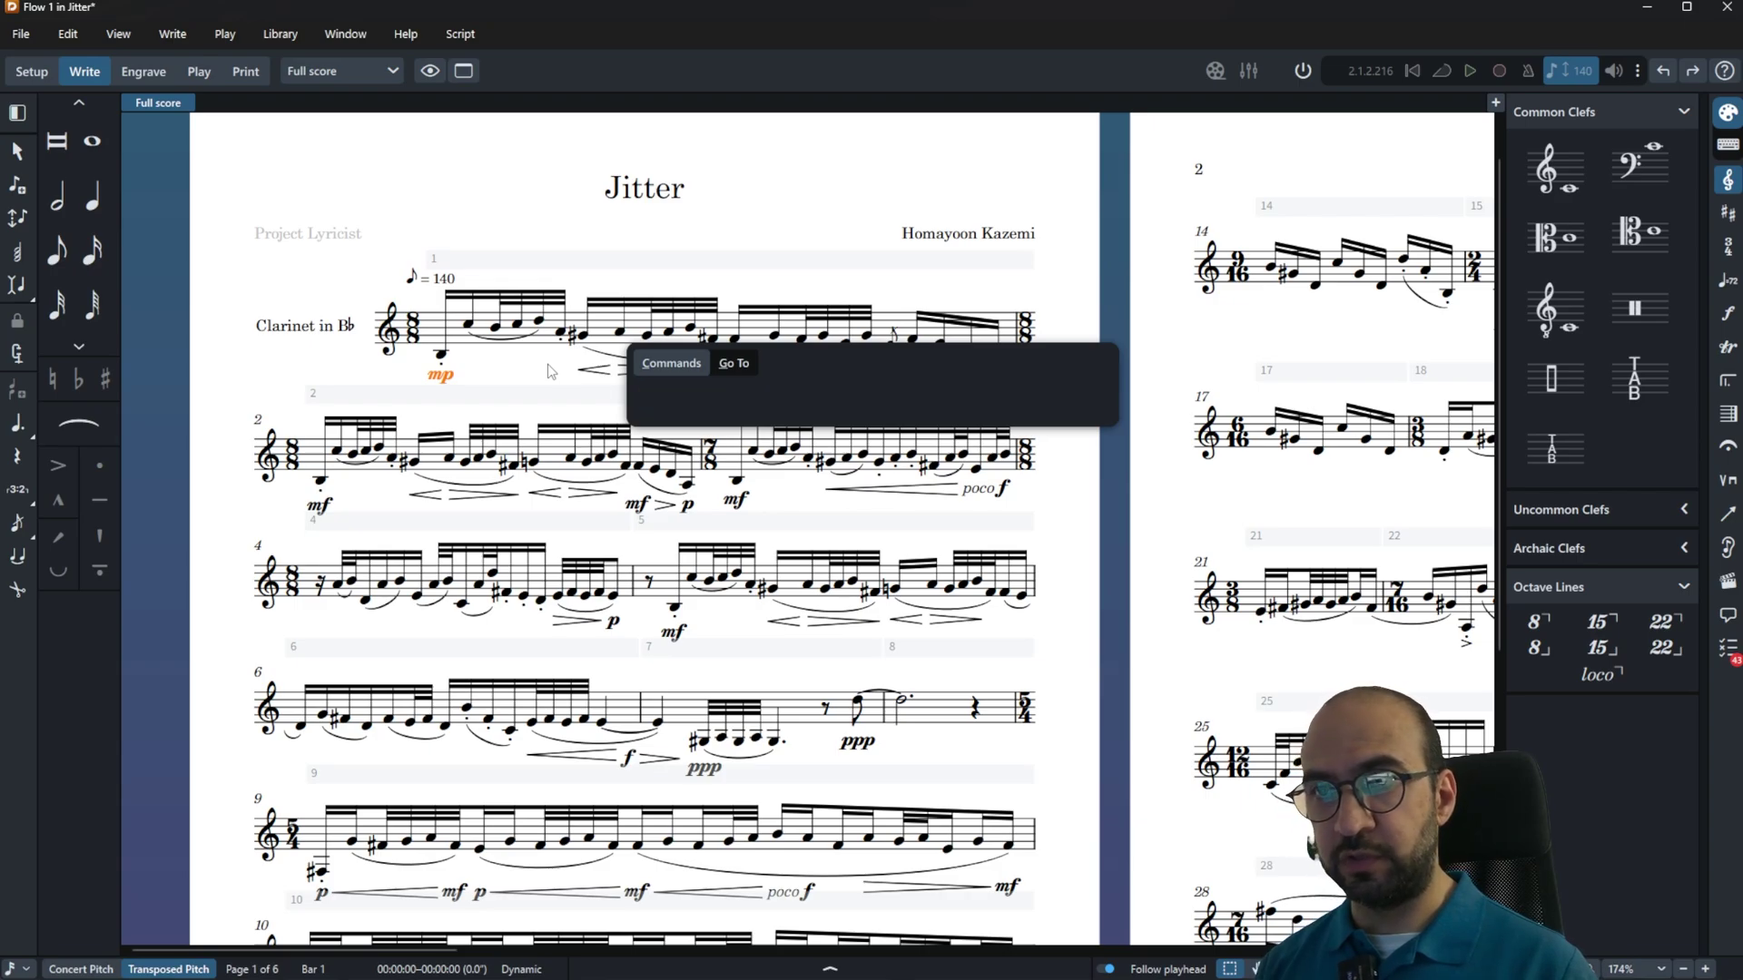
text(ddi)
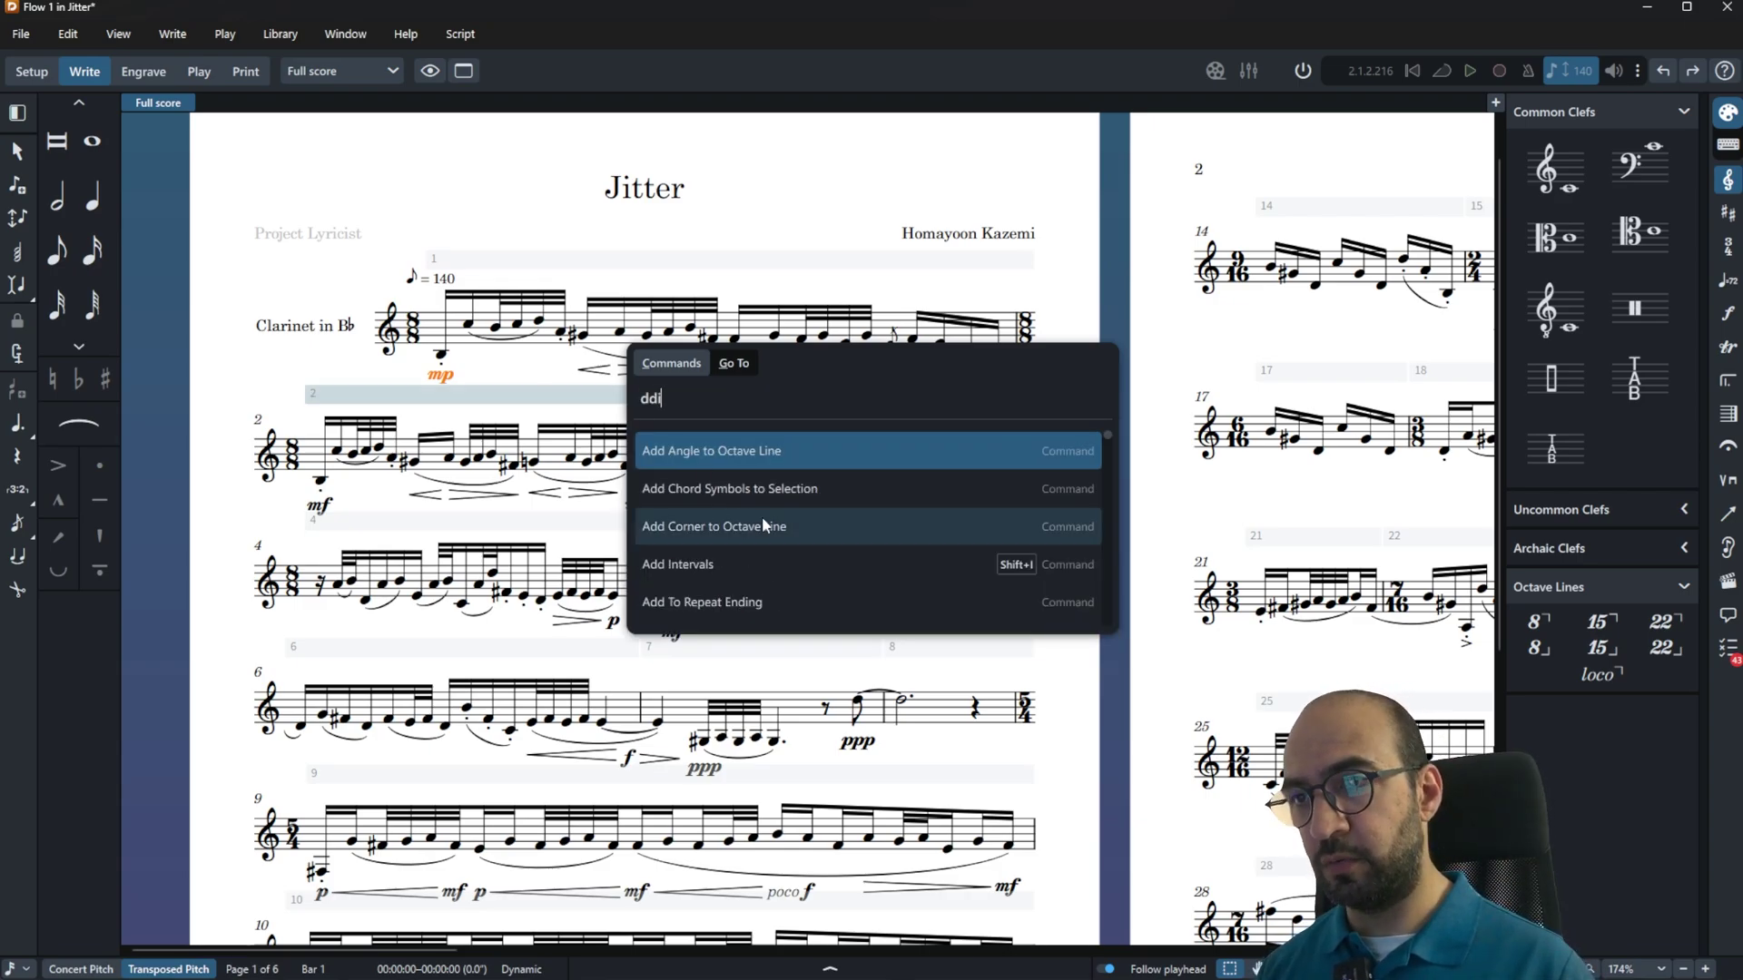
scroll(797, 515, down, 5)
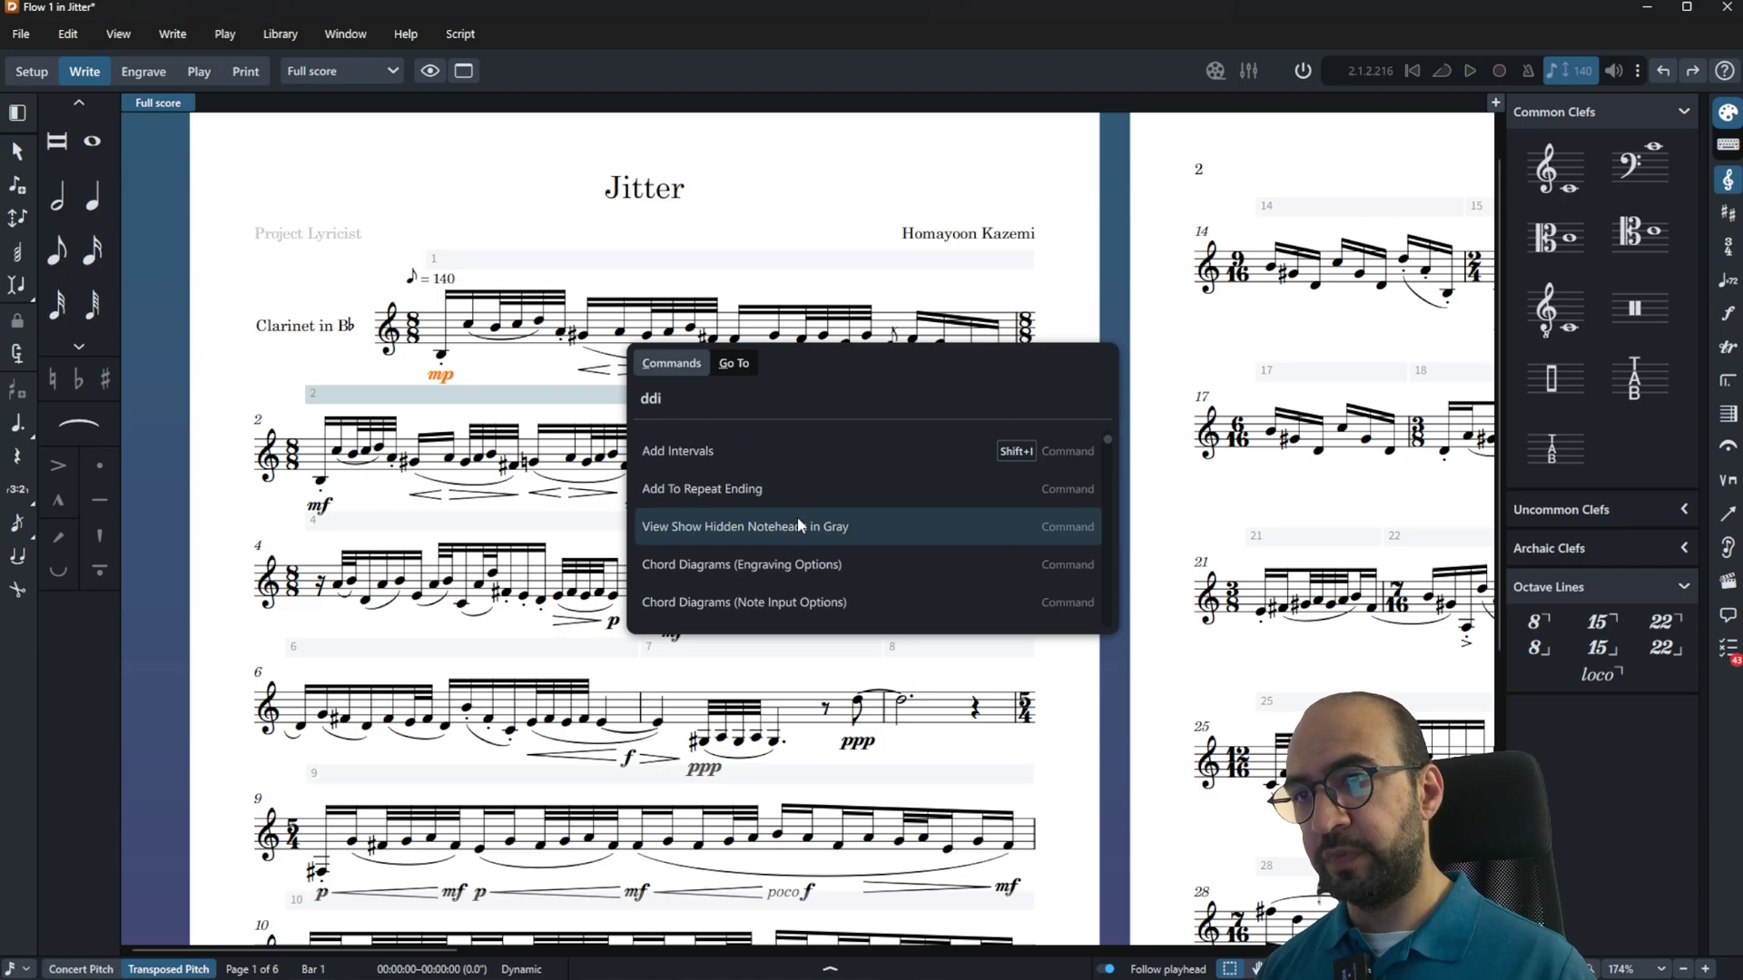
scroll(797, 525, up, 5)
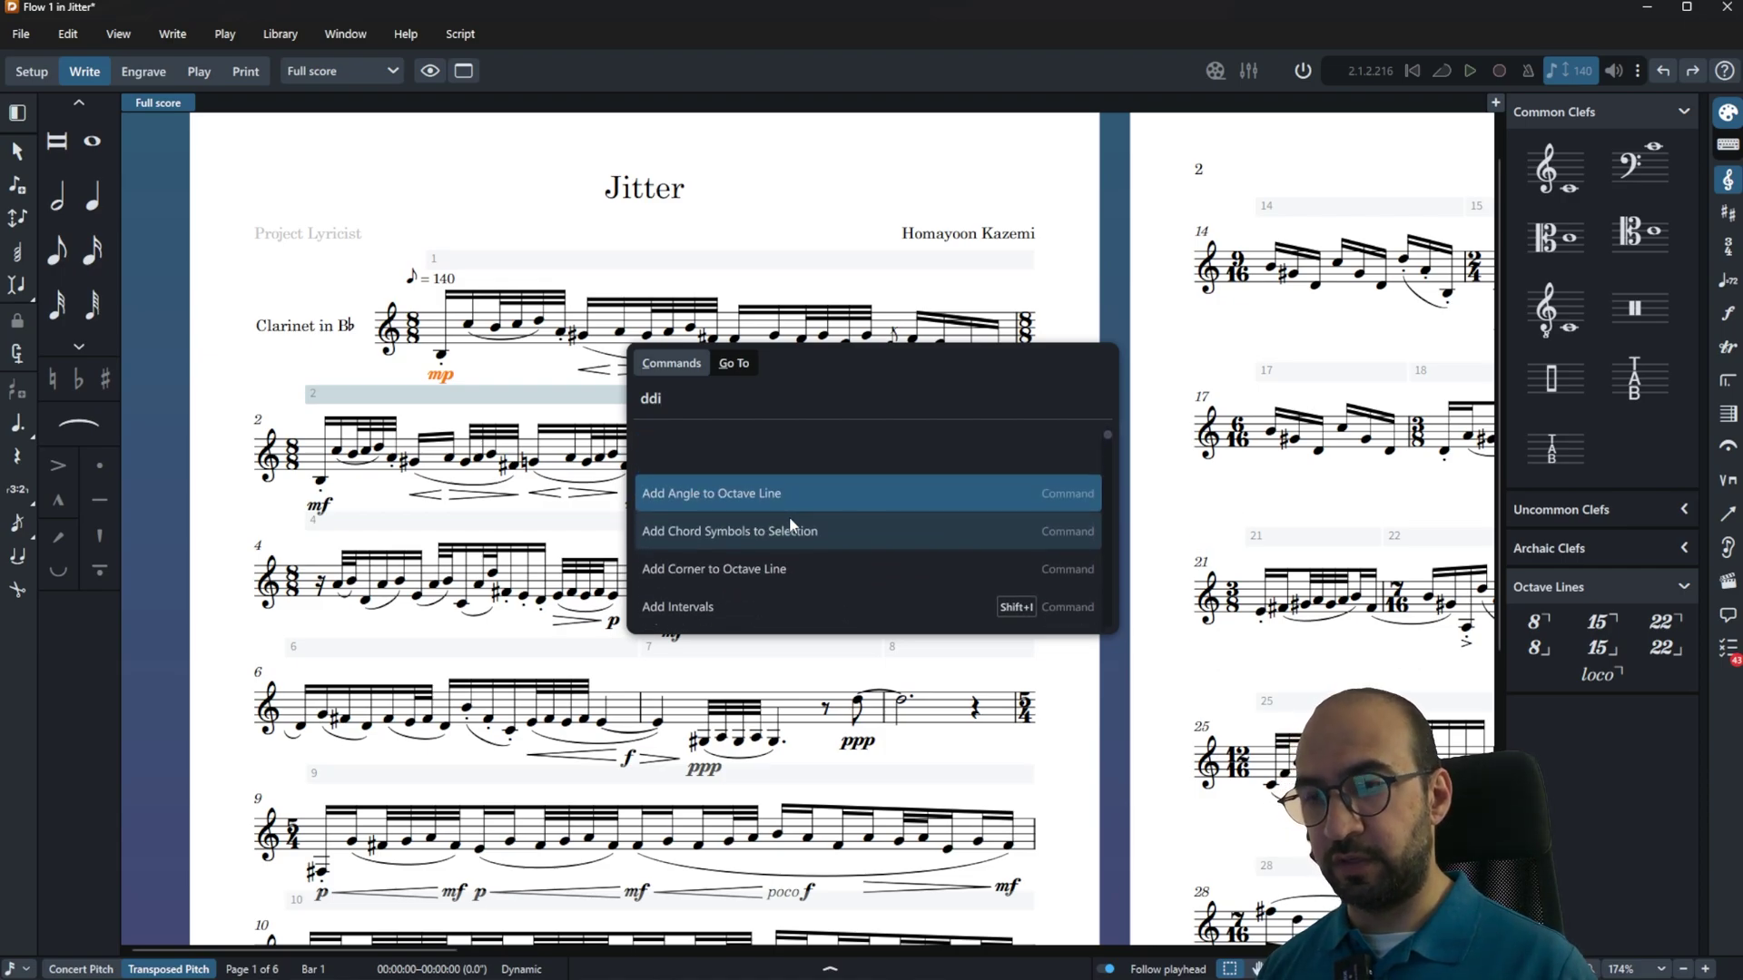
key(BackSpace)
key(BackSpace)
key(BackSpace)
text(DDI)
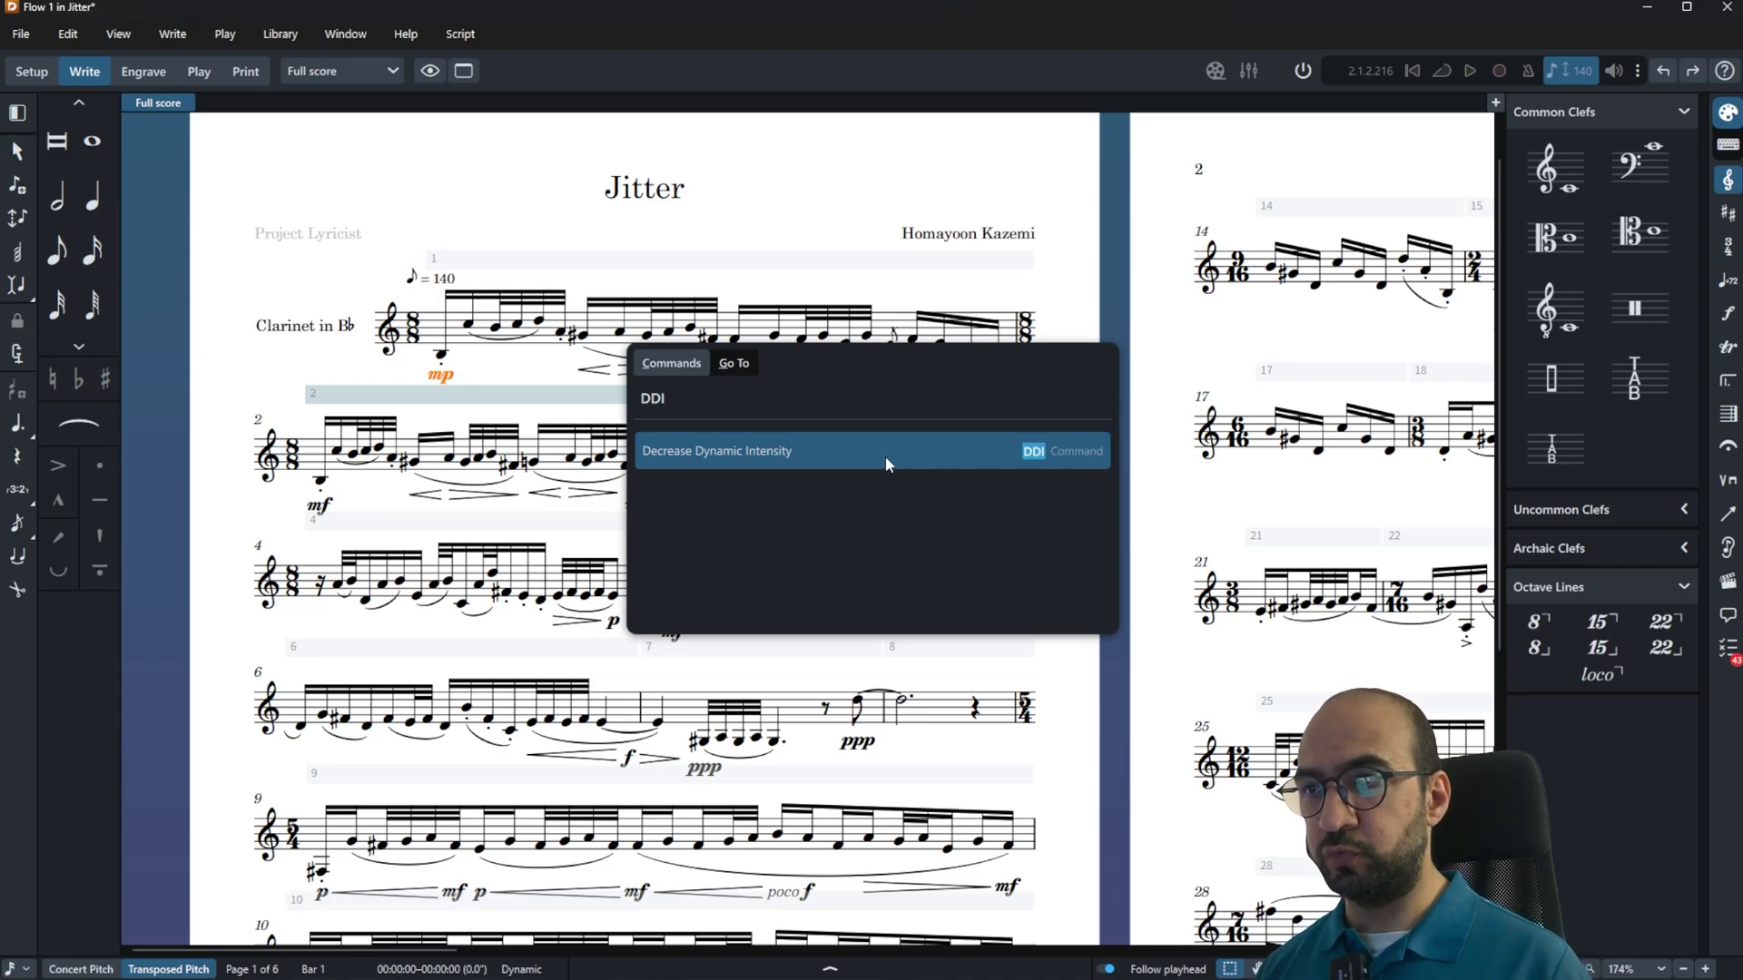
Step: Compare the jump bar matches for "D" and "d", and close the jump bar and clear the selection
drag(679, 400, 614, 408)
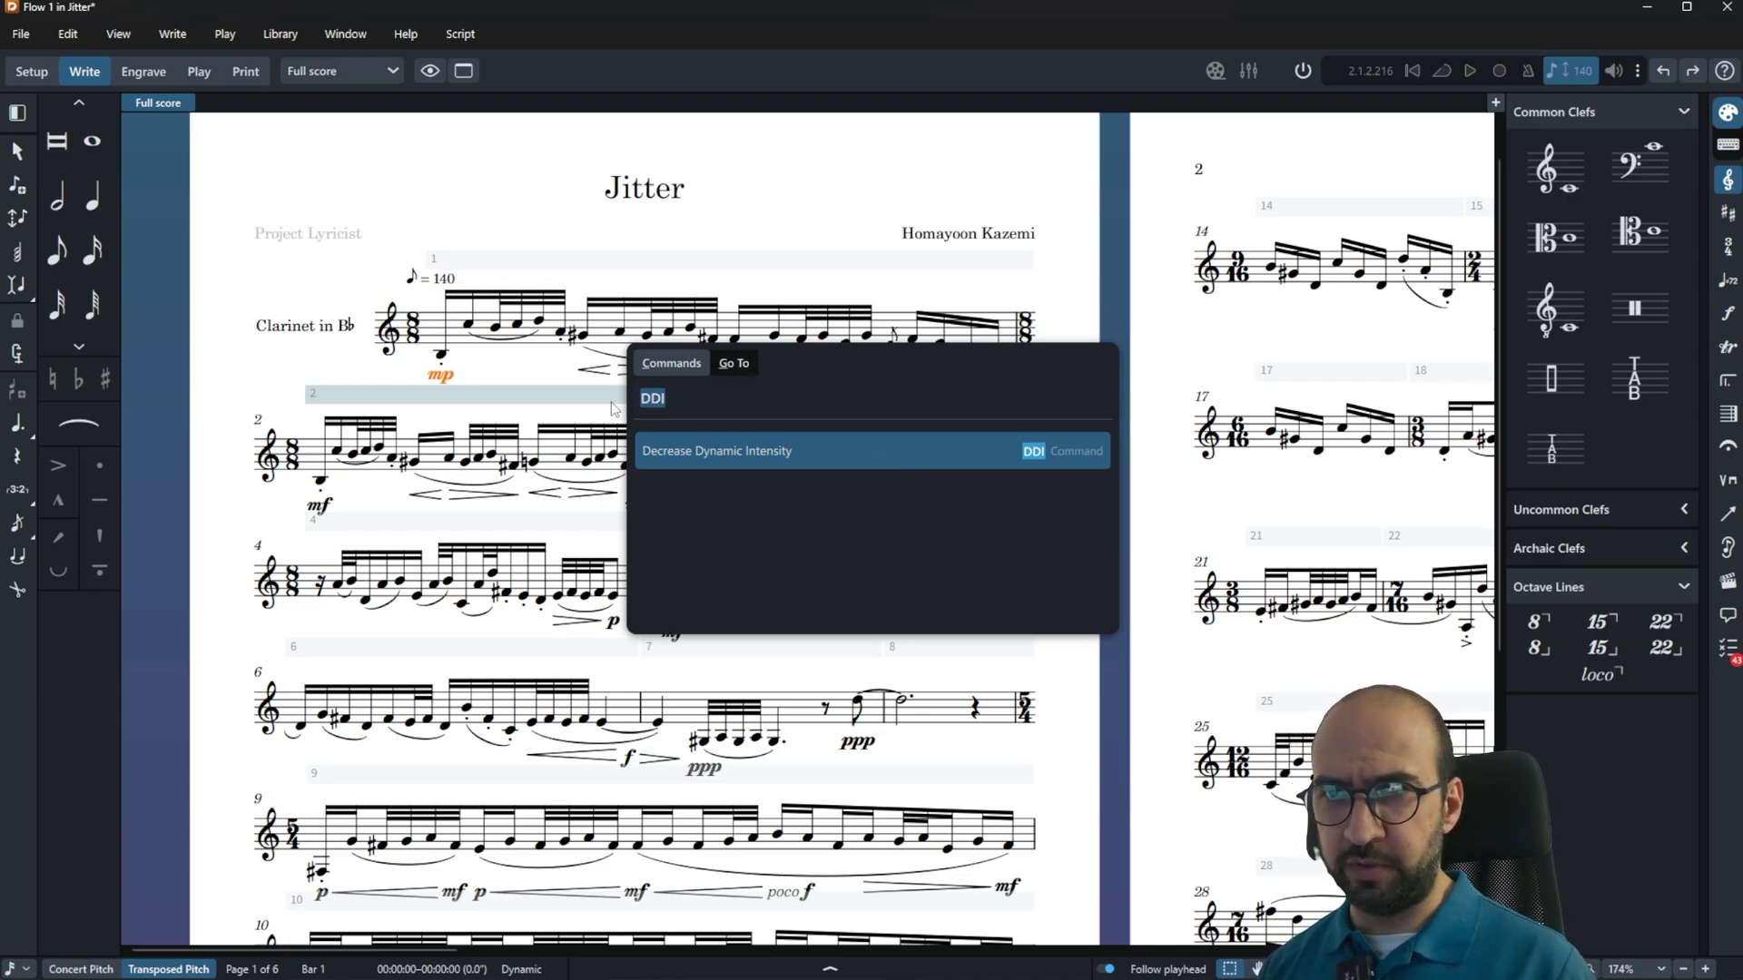
key(BackSpace)
text(D)
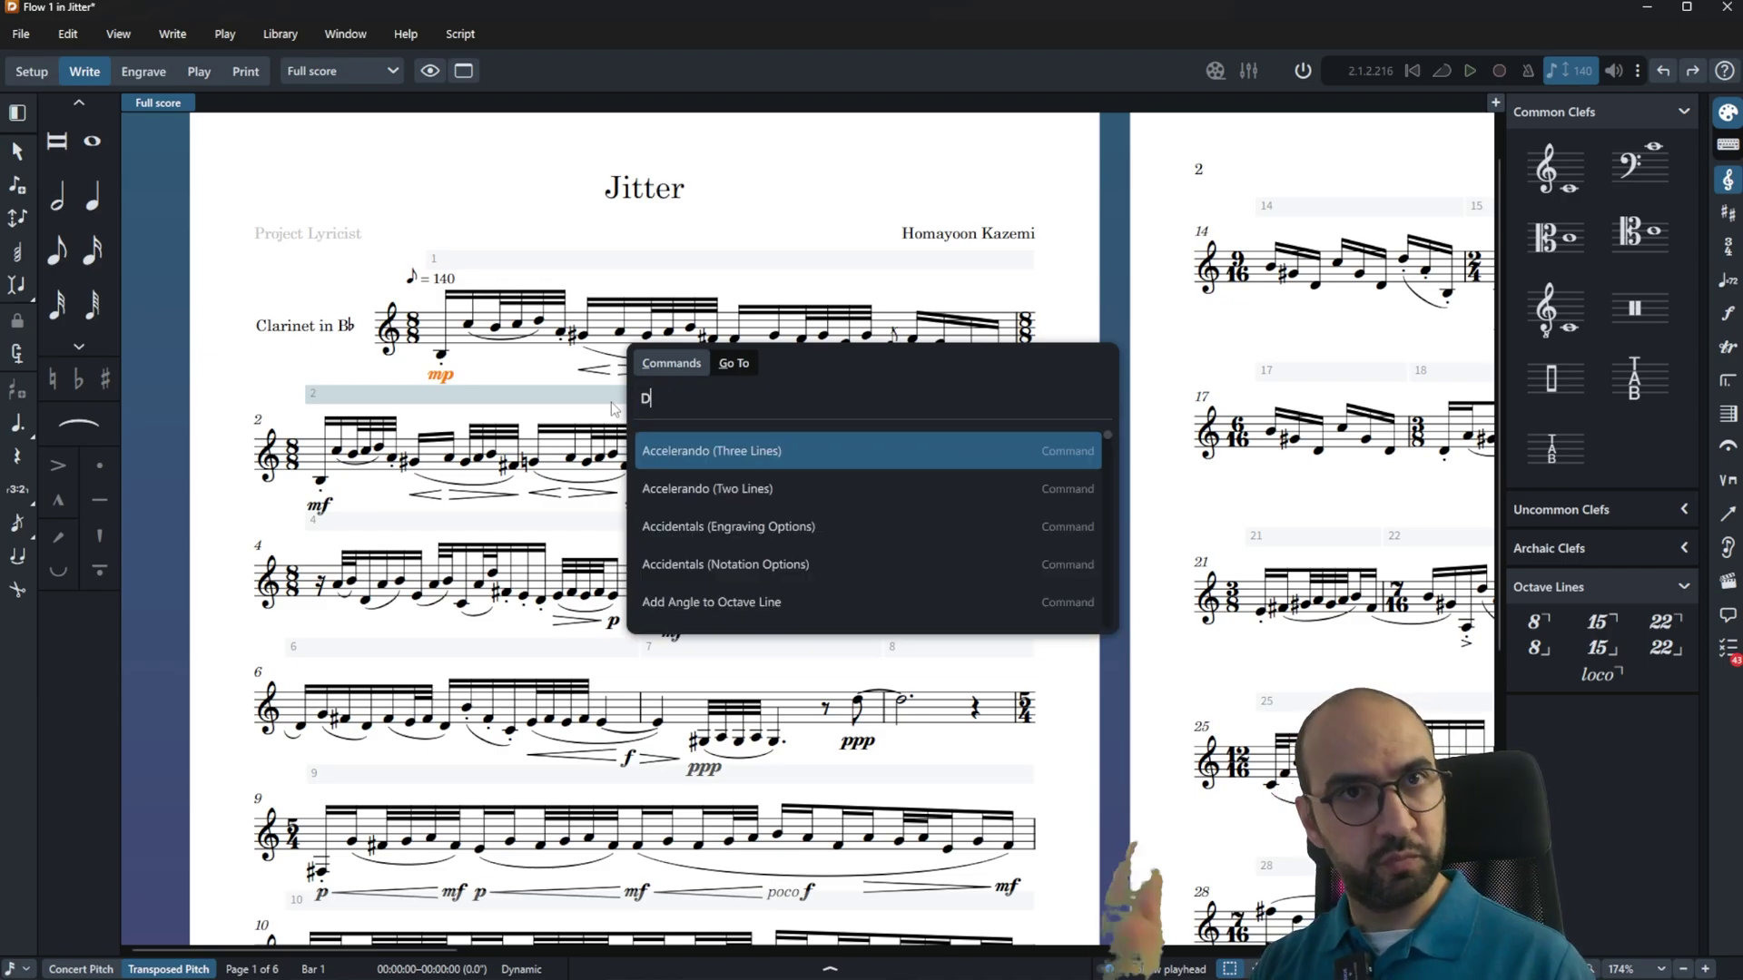
key(BackSpace)
text(d)
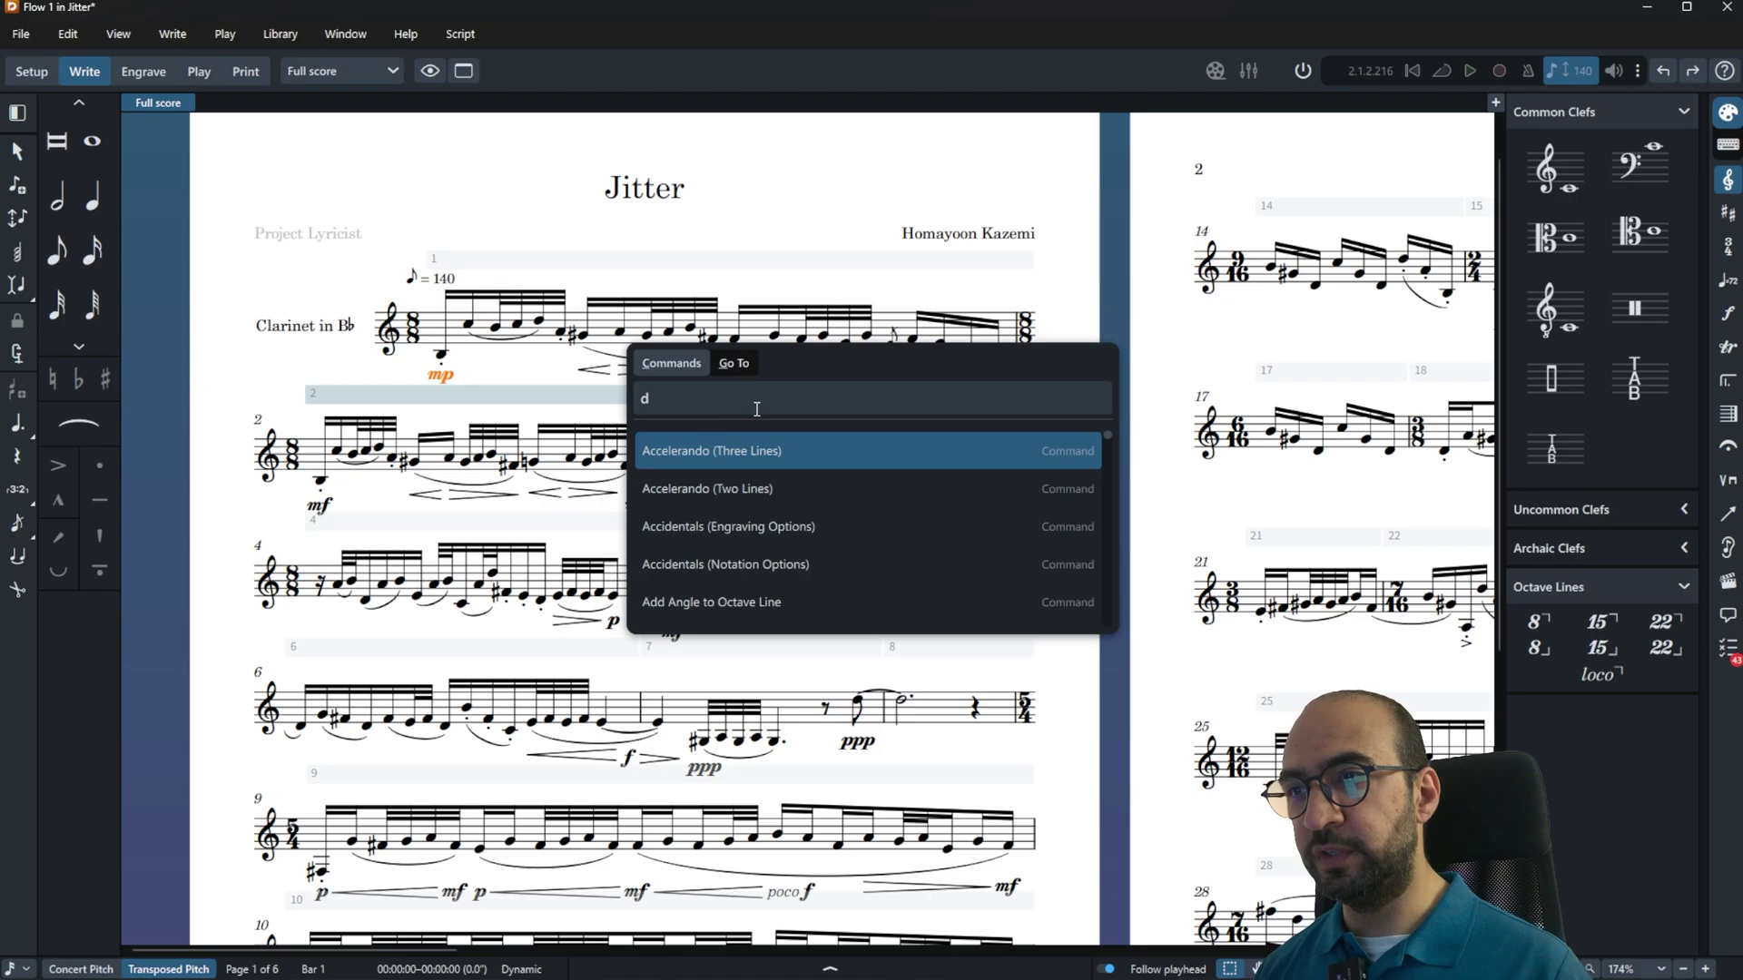
key(Escape)
key(Escape)
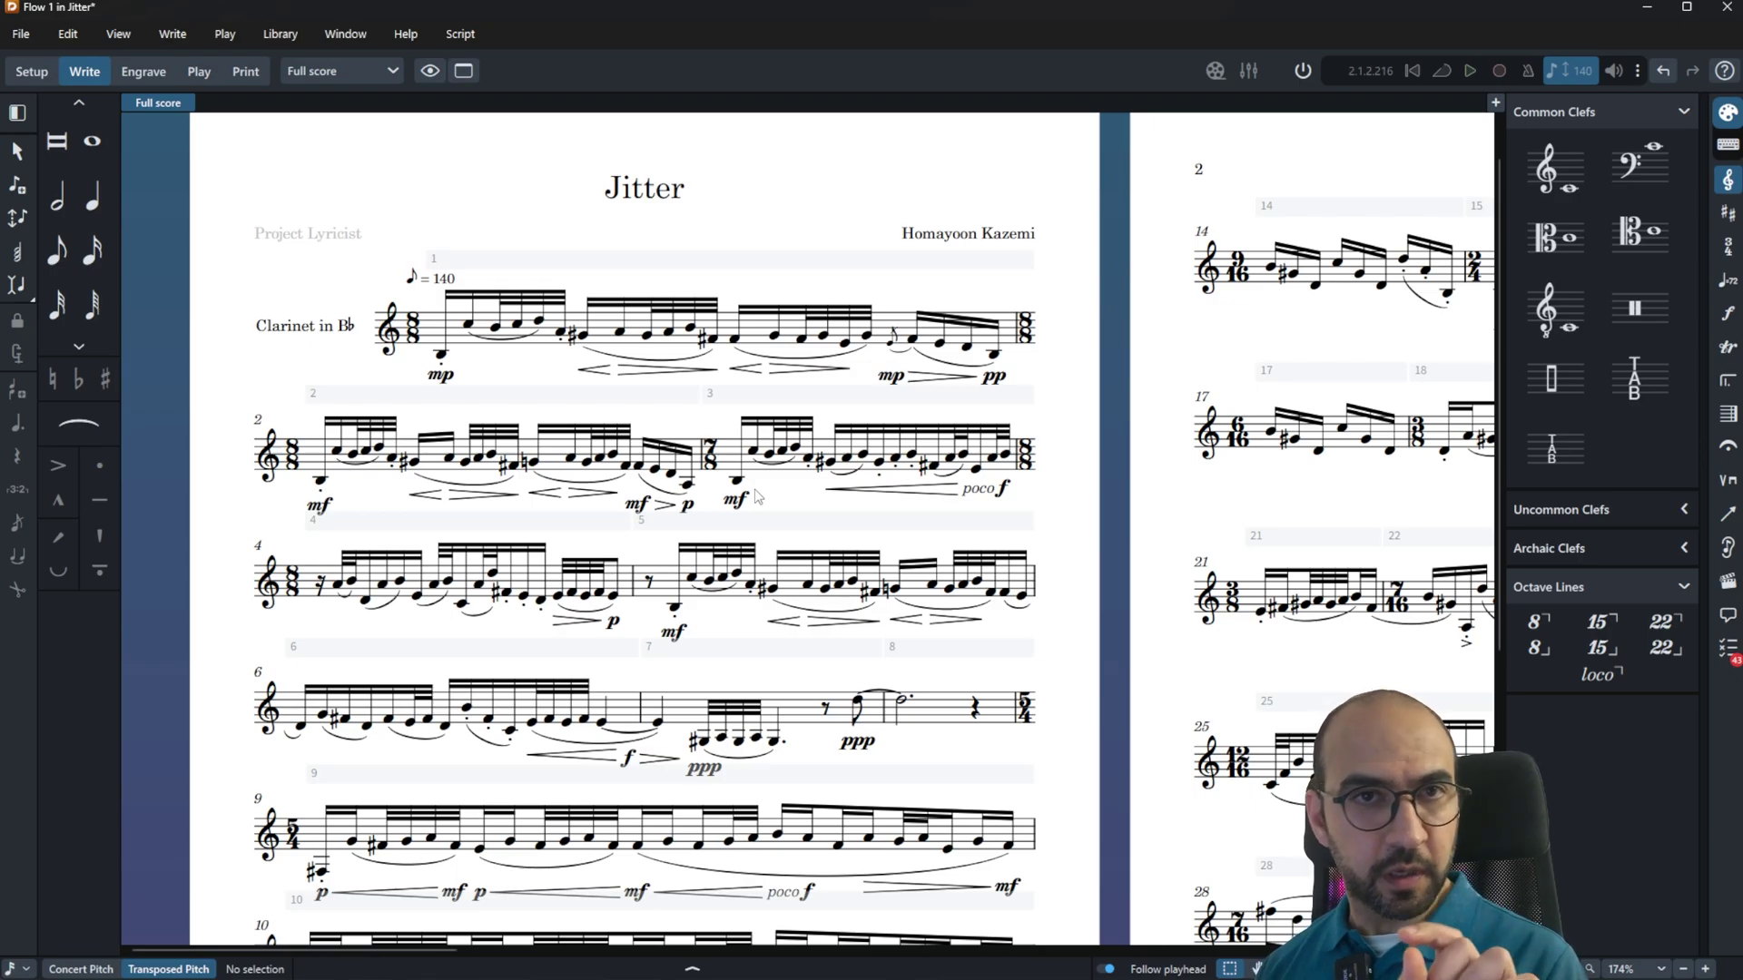
Step: Search the key command list in Preferences for "decrease" and expand the Note Editing category
click(68, 35)
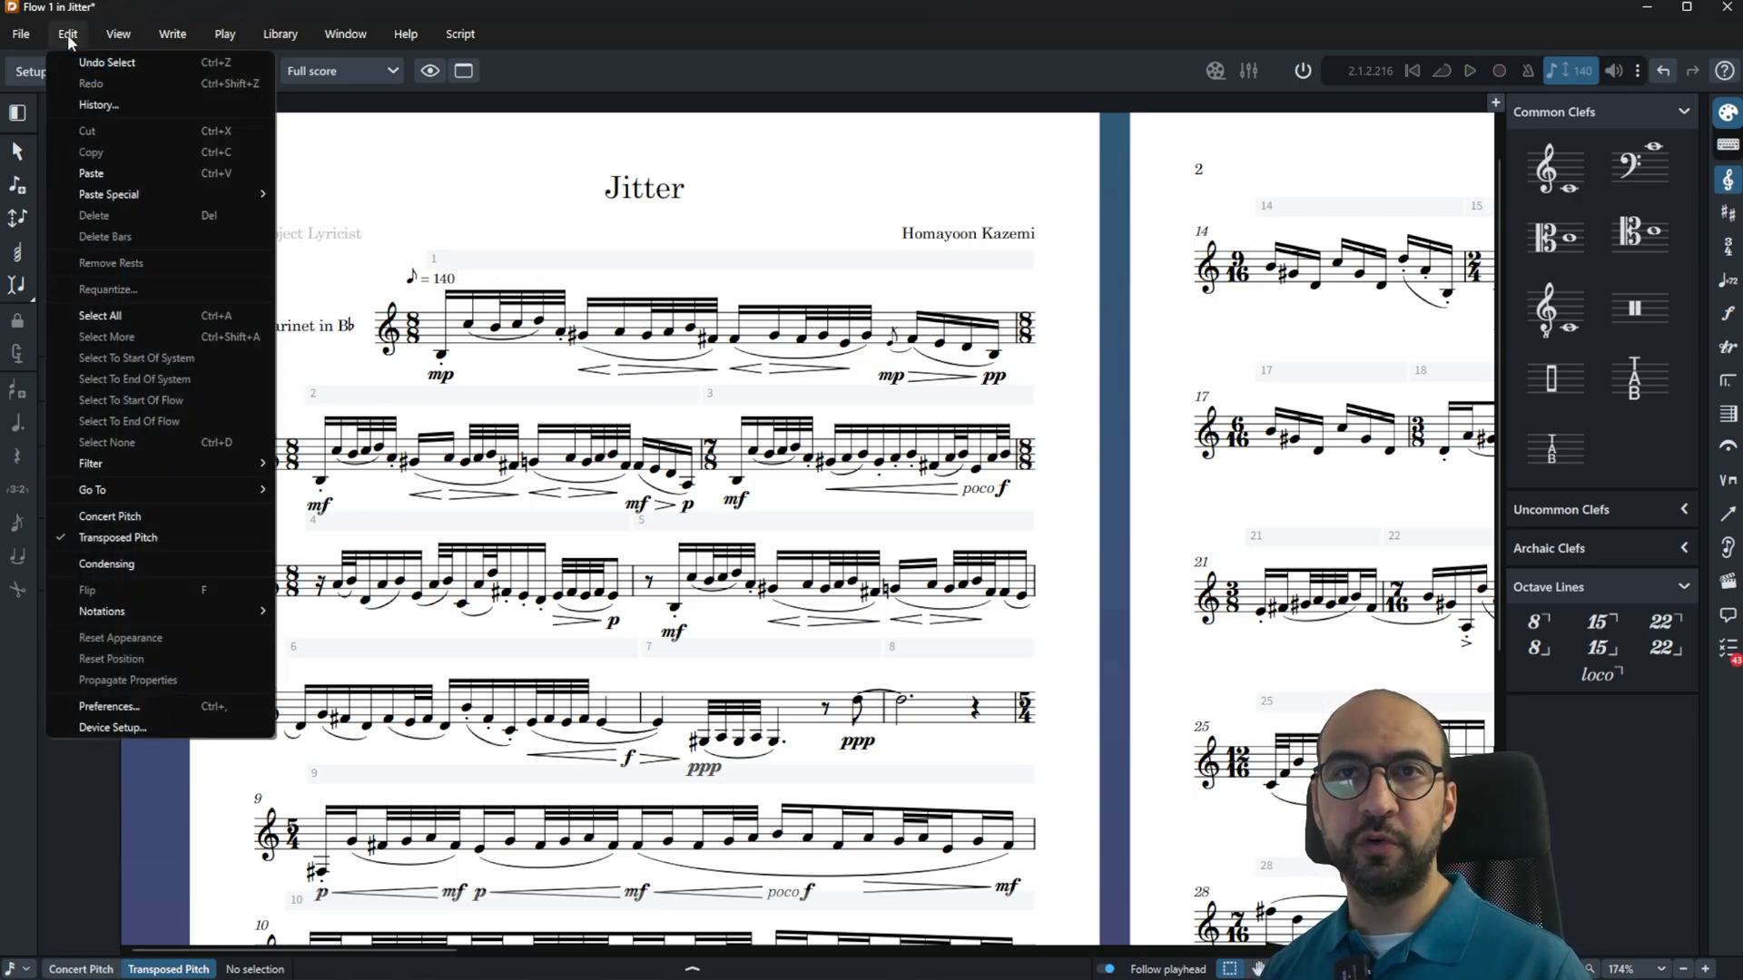
click(196, 706)
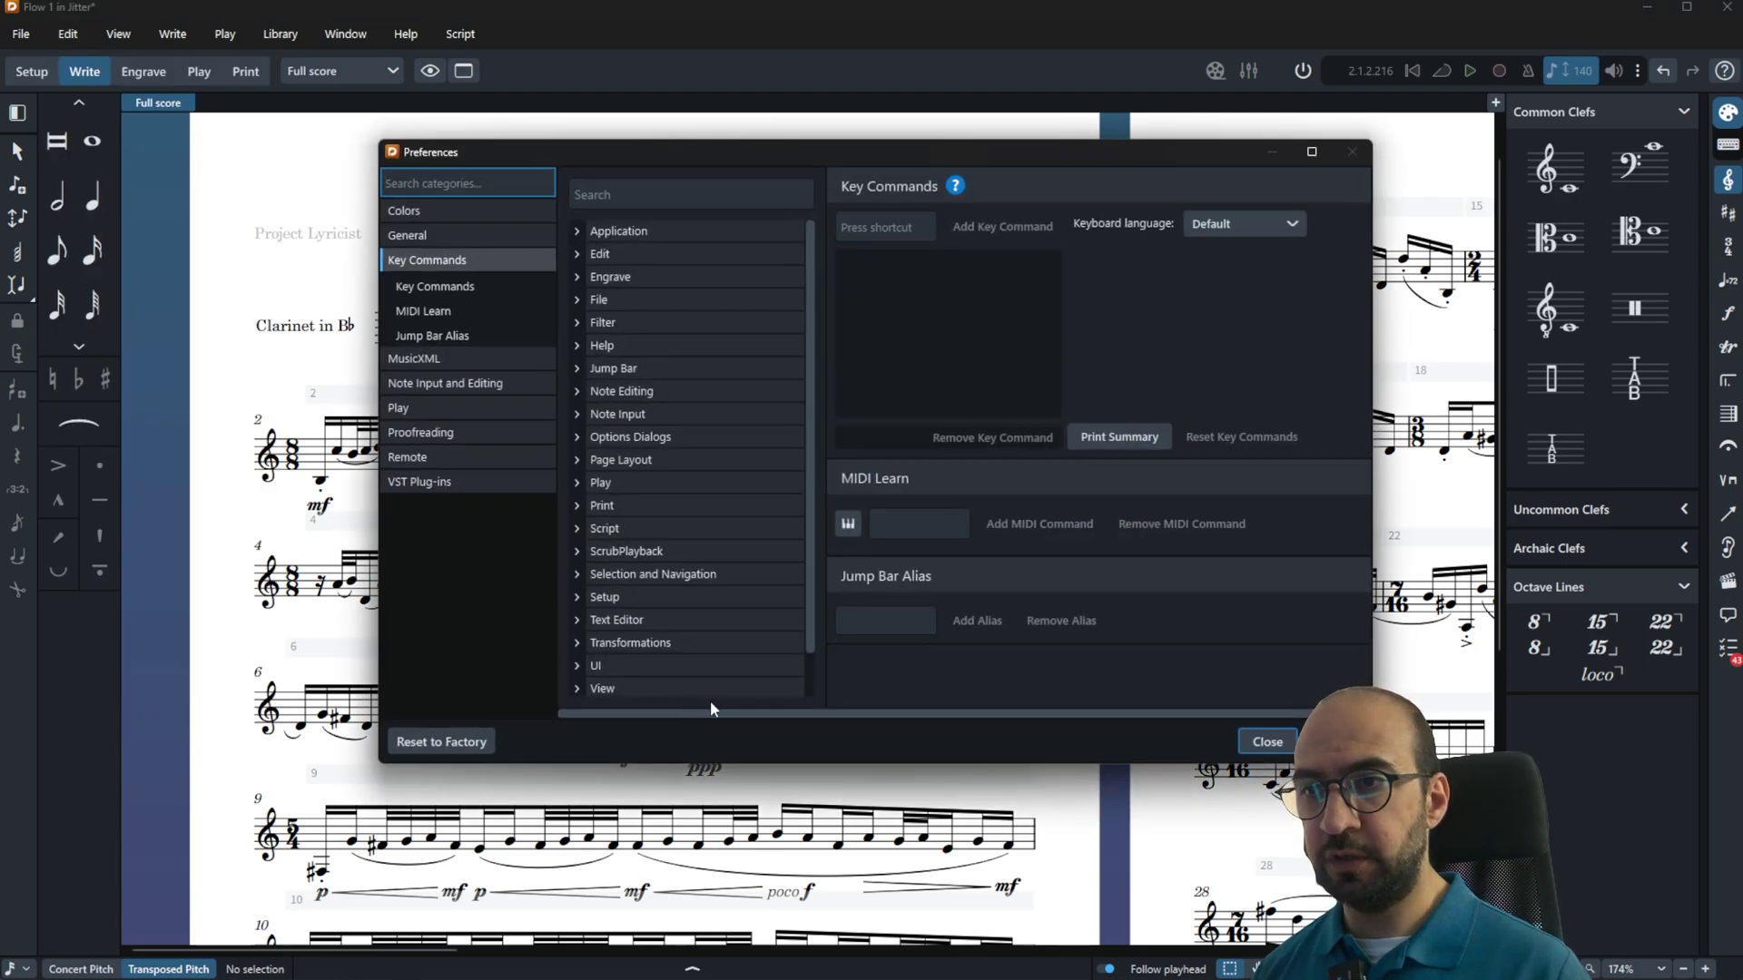
click(744, 201)
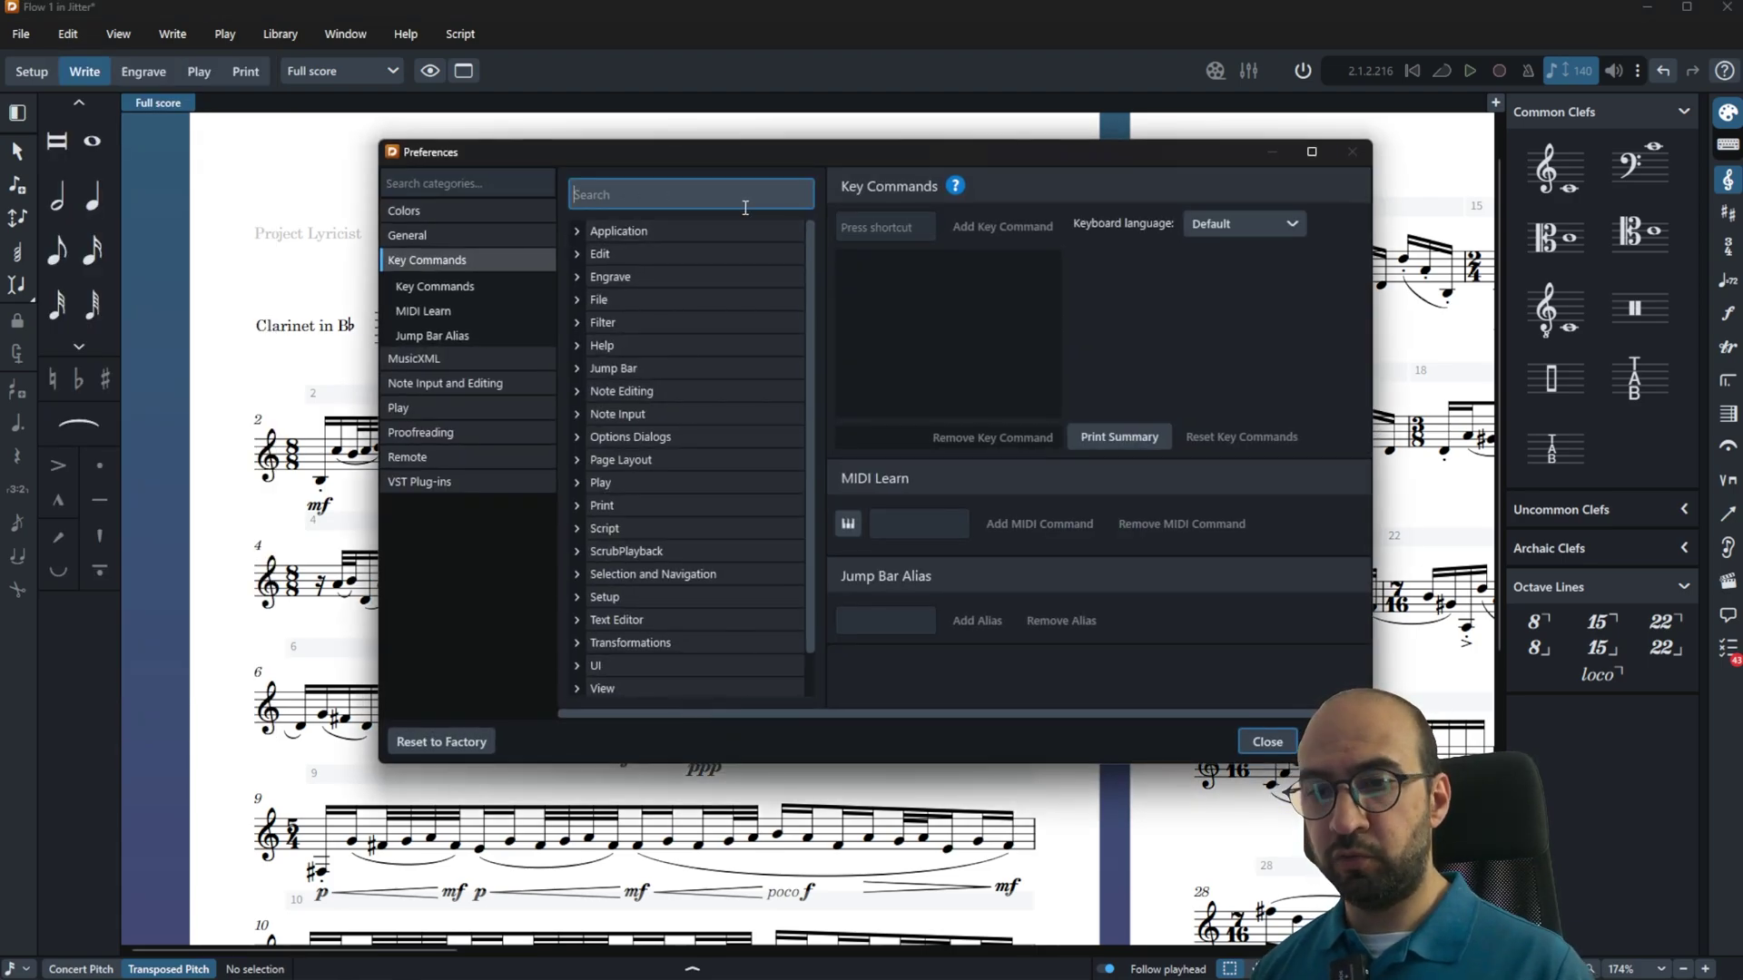
text(decrease)
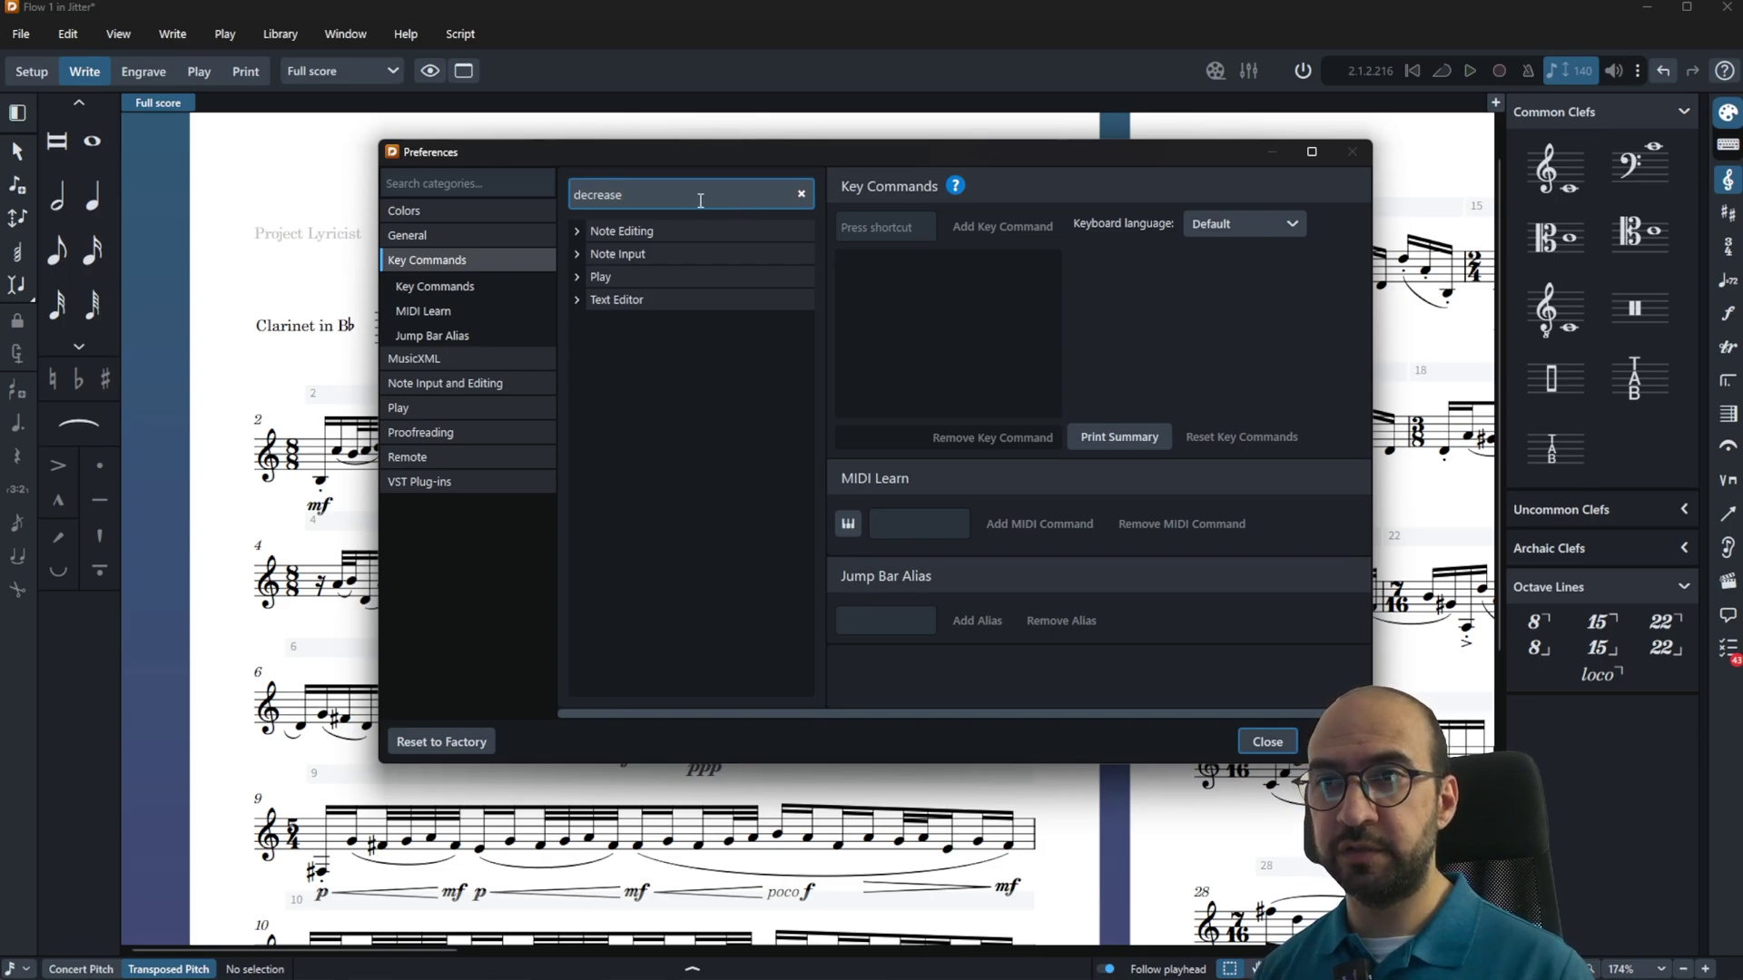
click(596, 229)
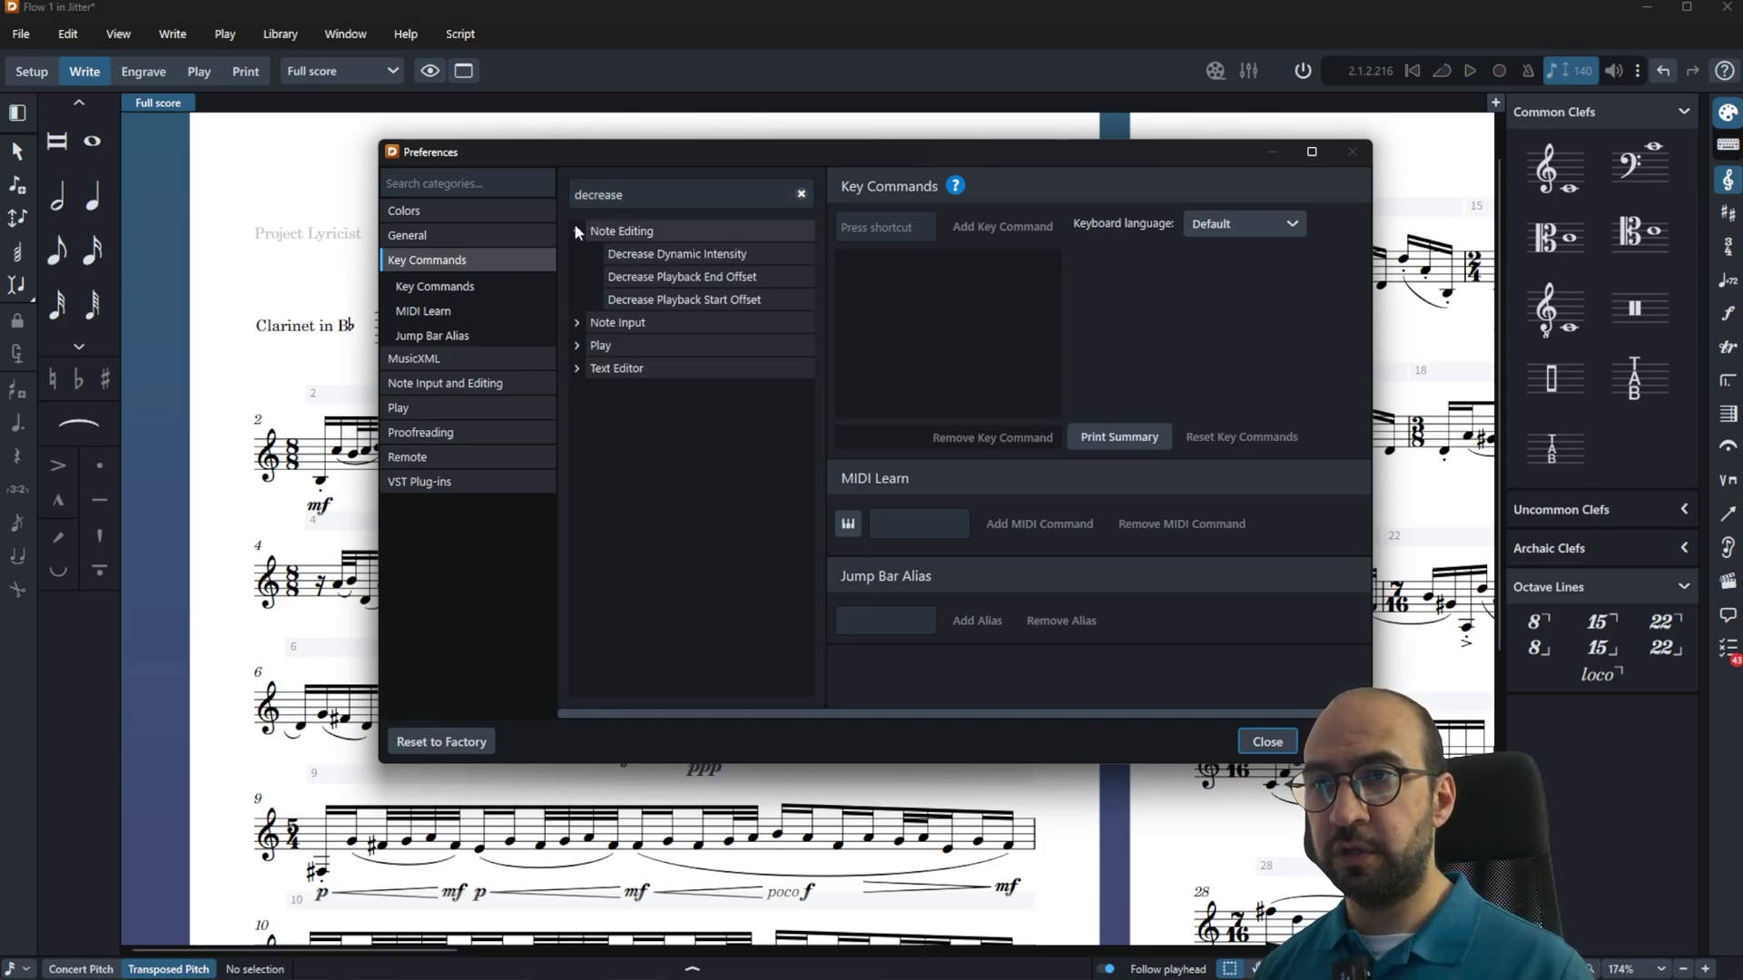
Step: Remove the jump bar alias "DDI" from the Decrease Dynamic Intensity command and close Preferences
click(740, 257)
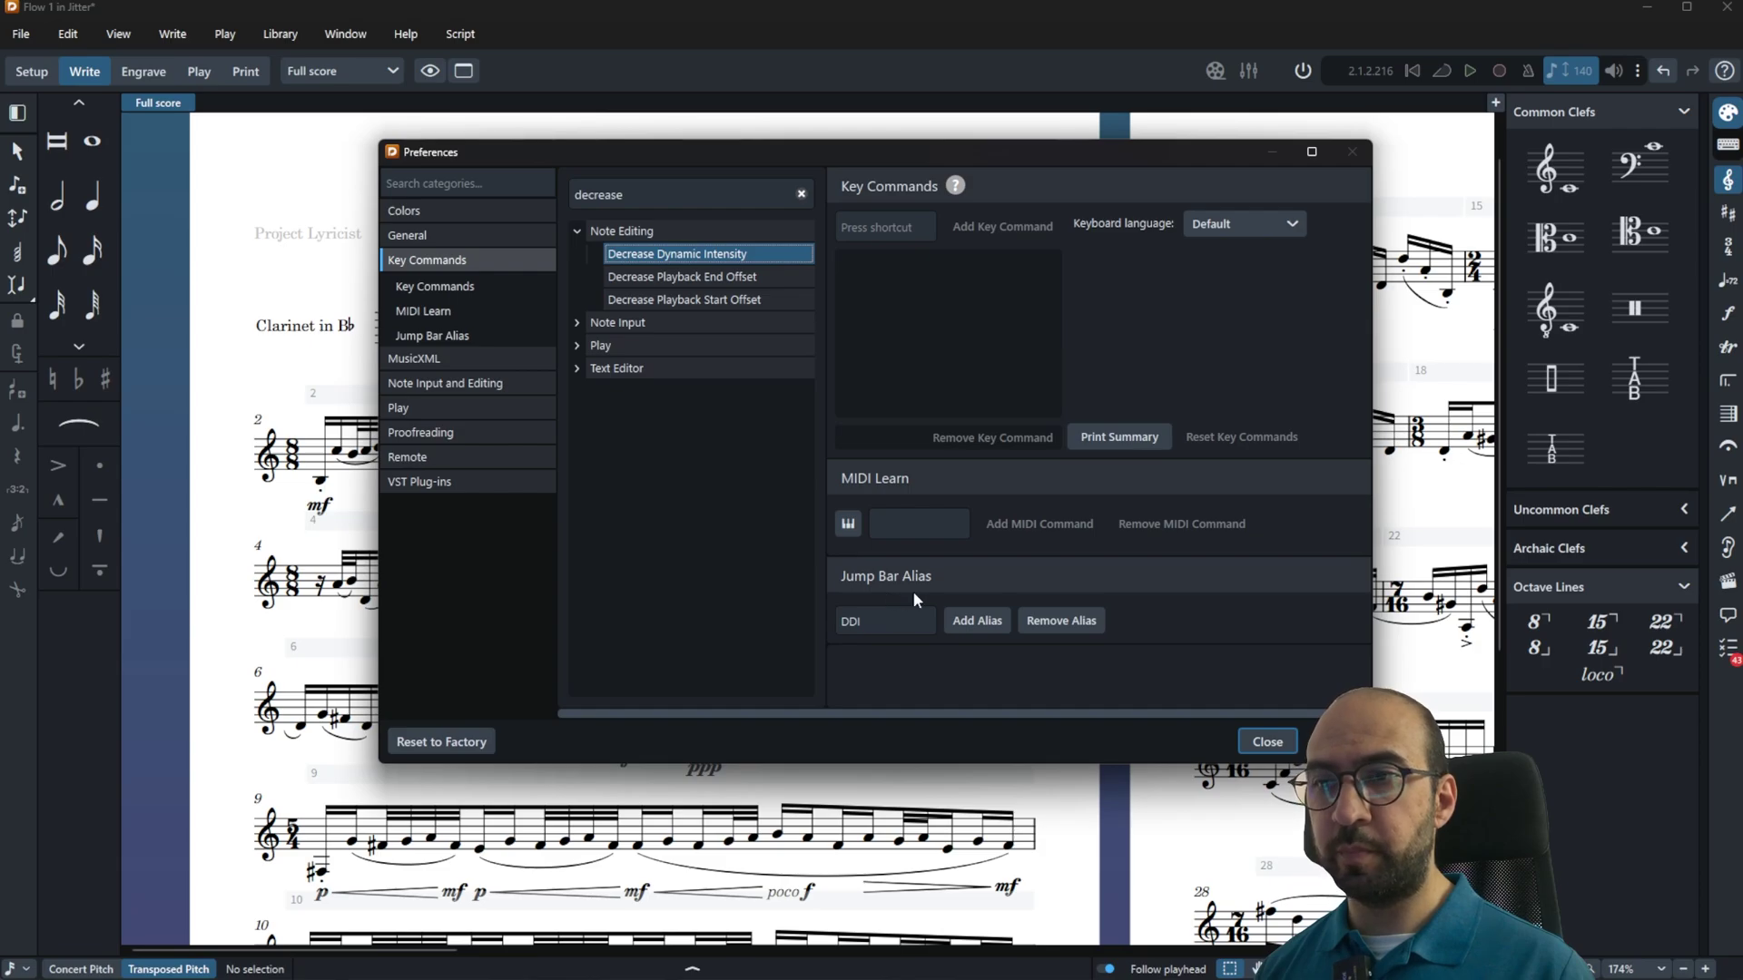
click(880, 624)
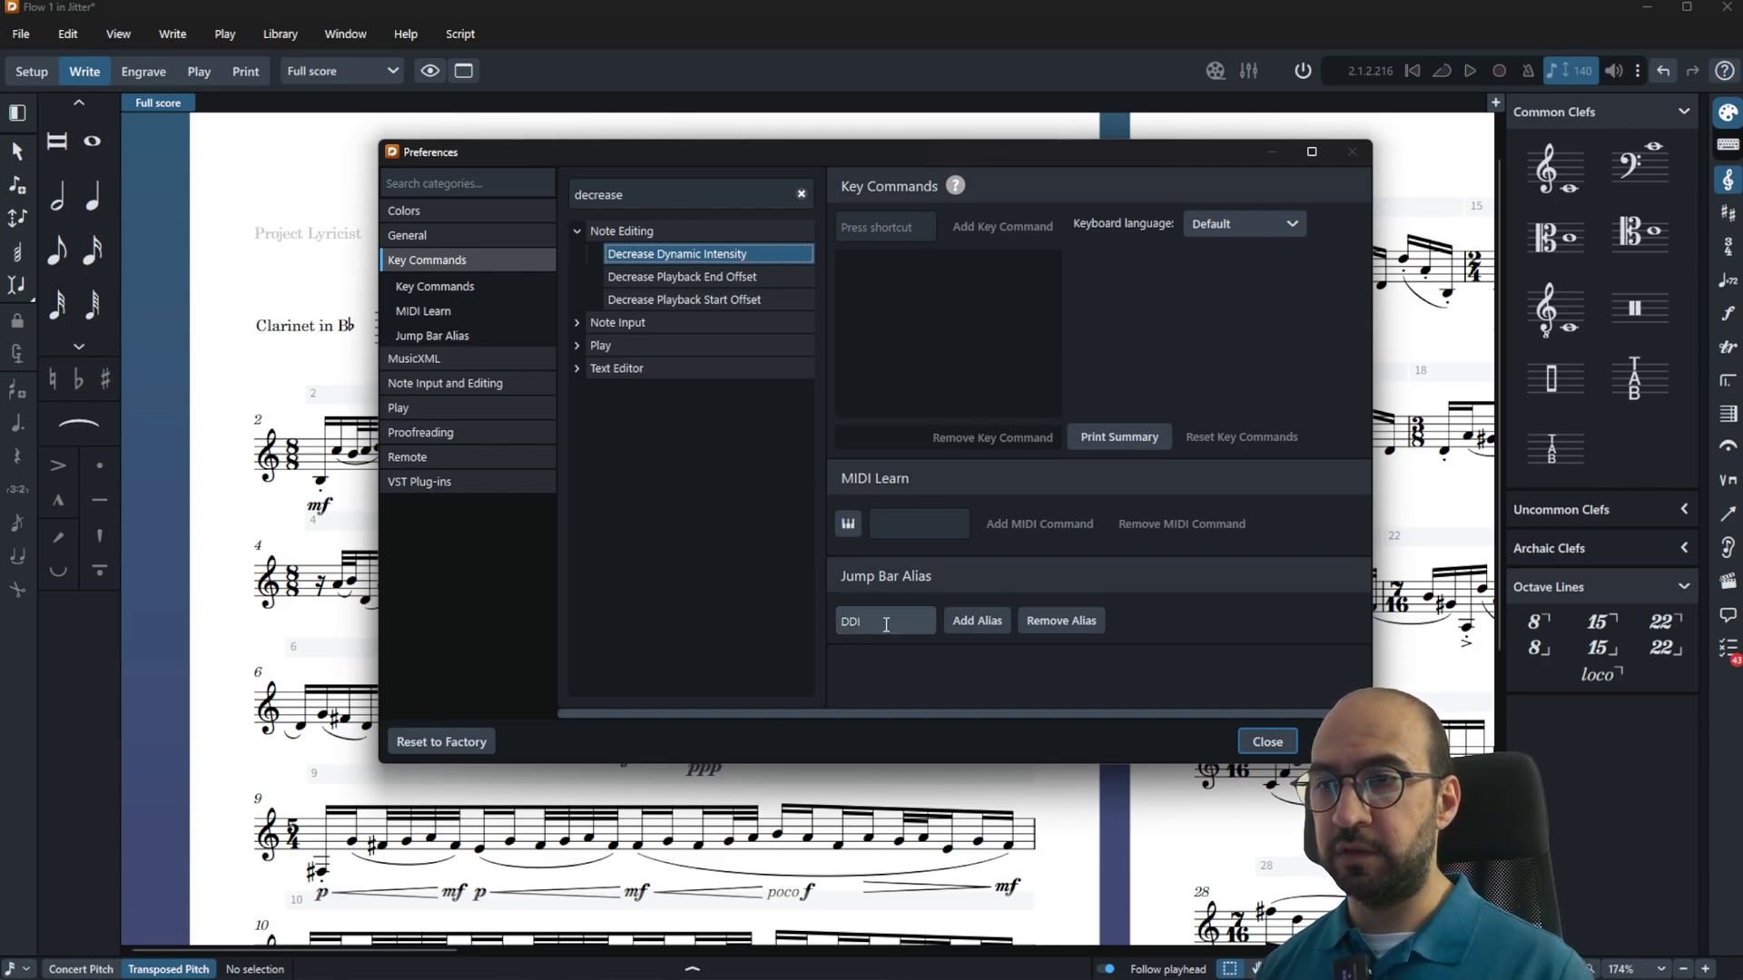
double_click(871, 625)
key(BackSpace)
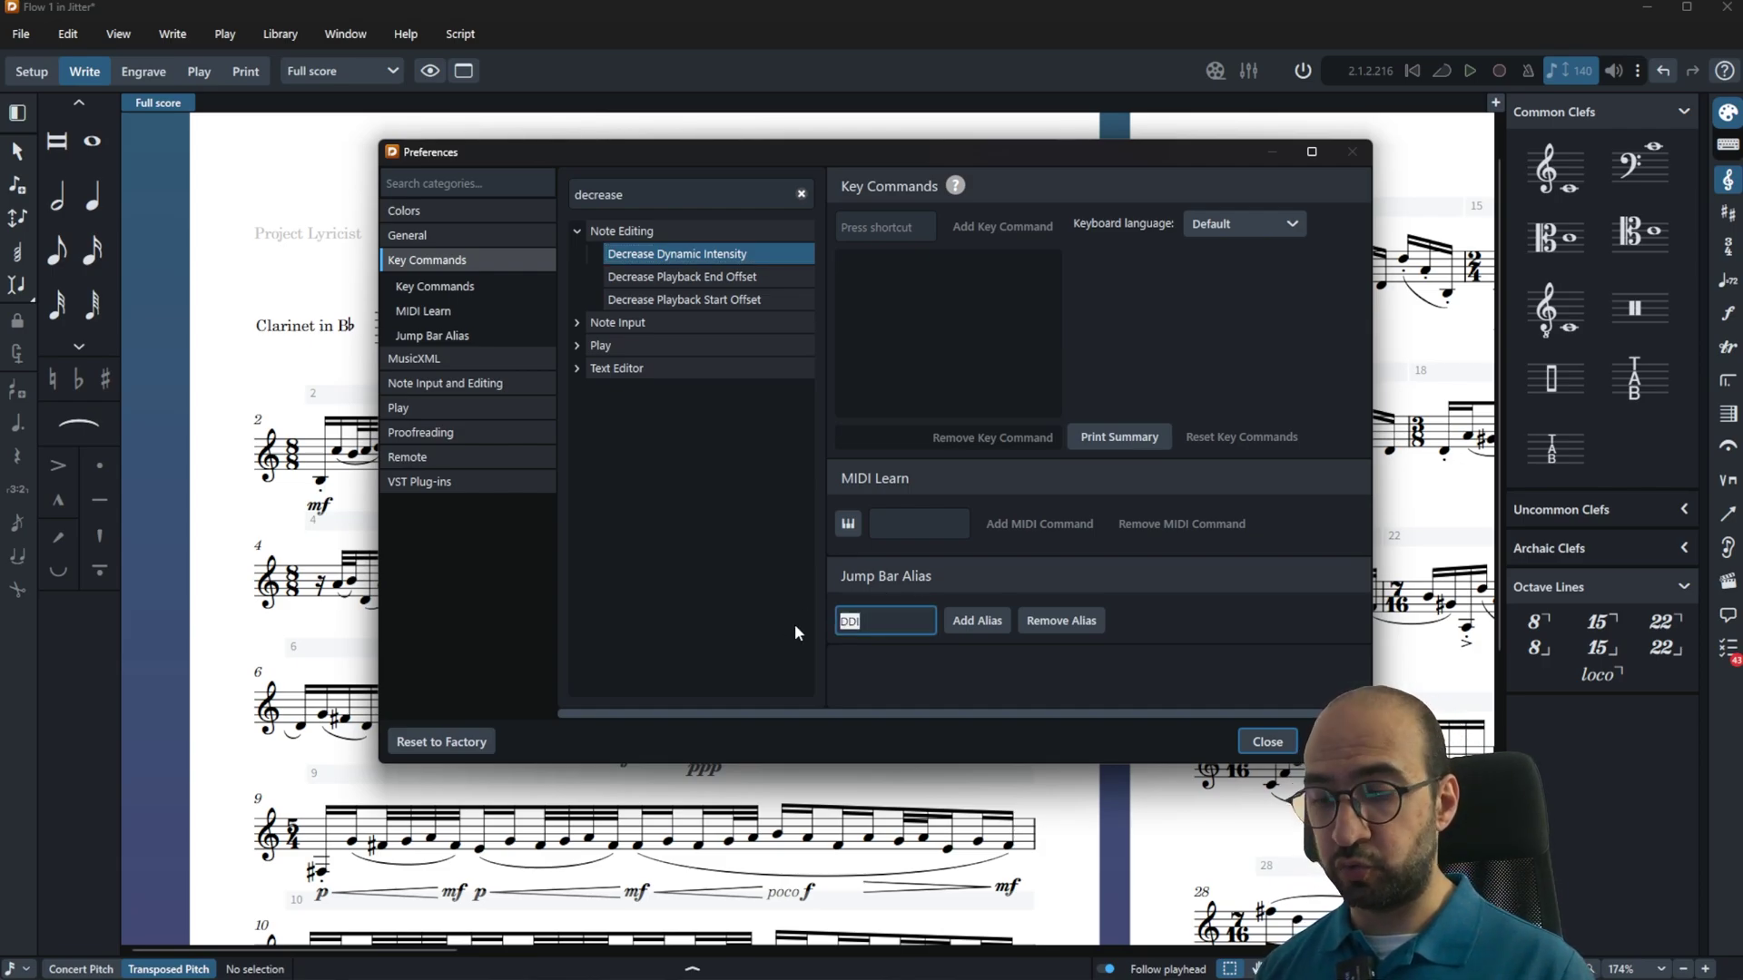
click(1094, 620)
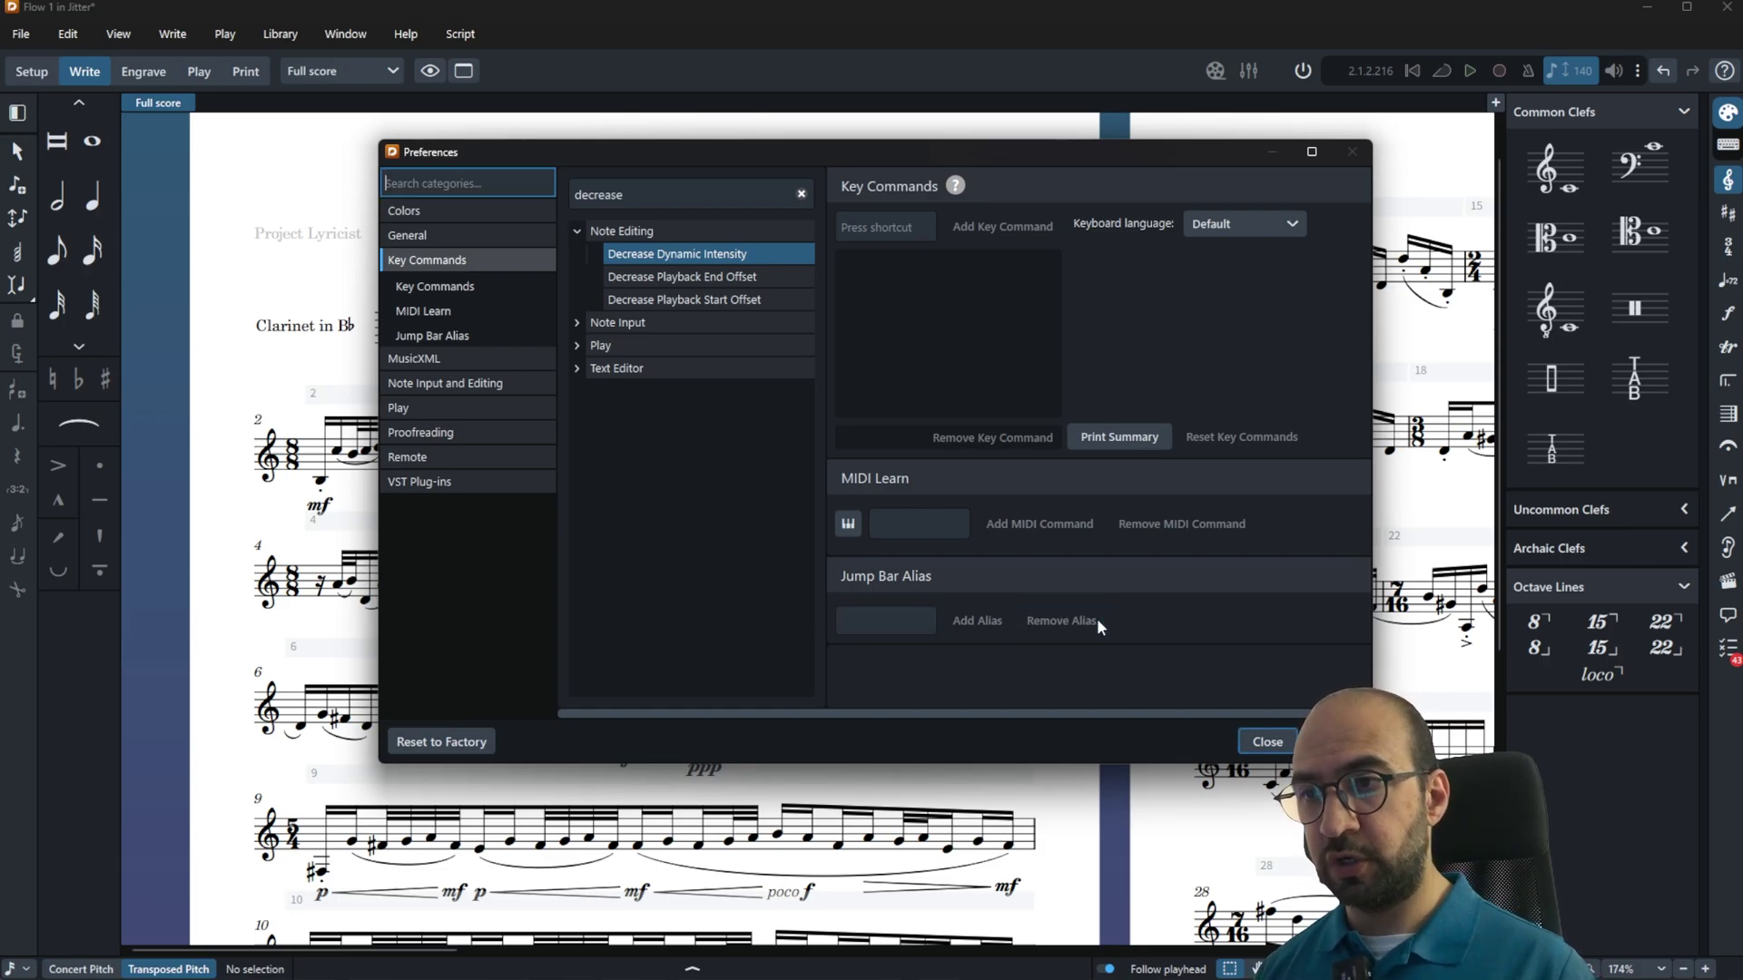
click(1267, 743)
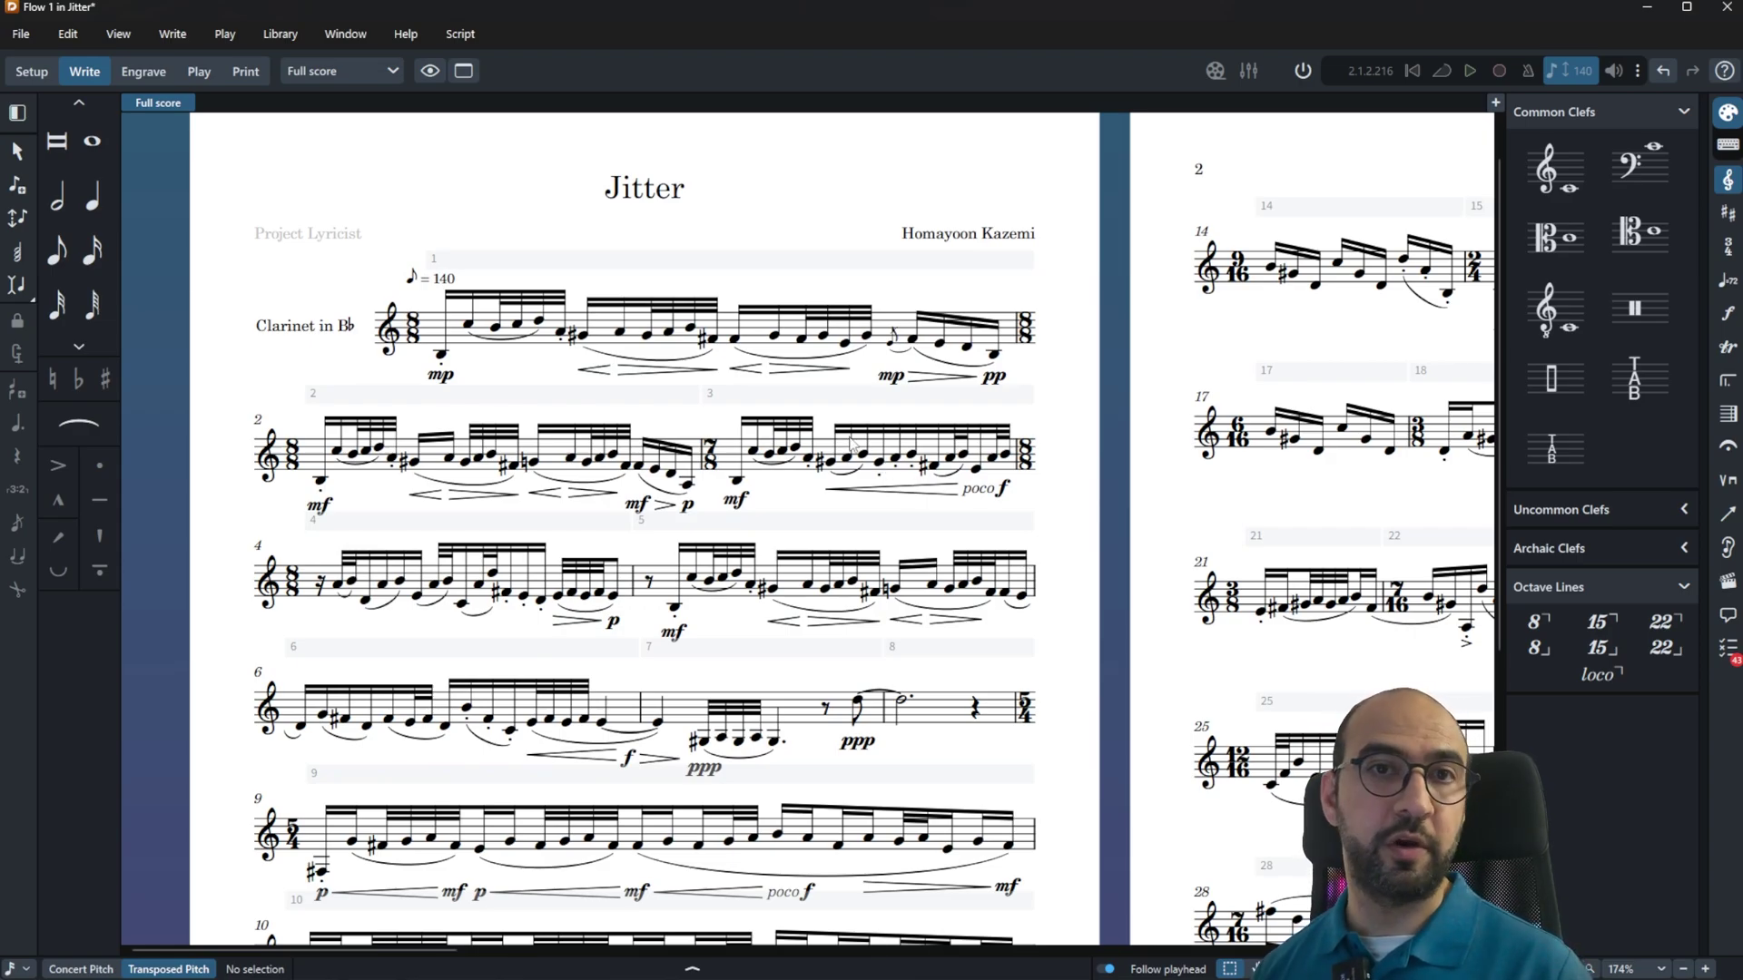
scroll(858, 472, down, 1)
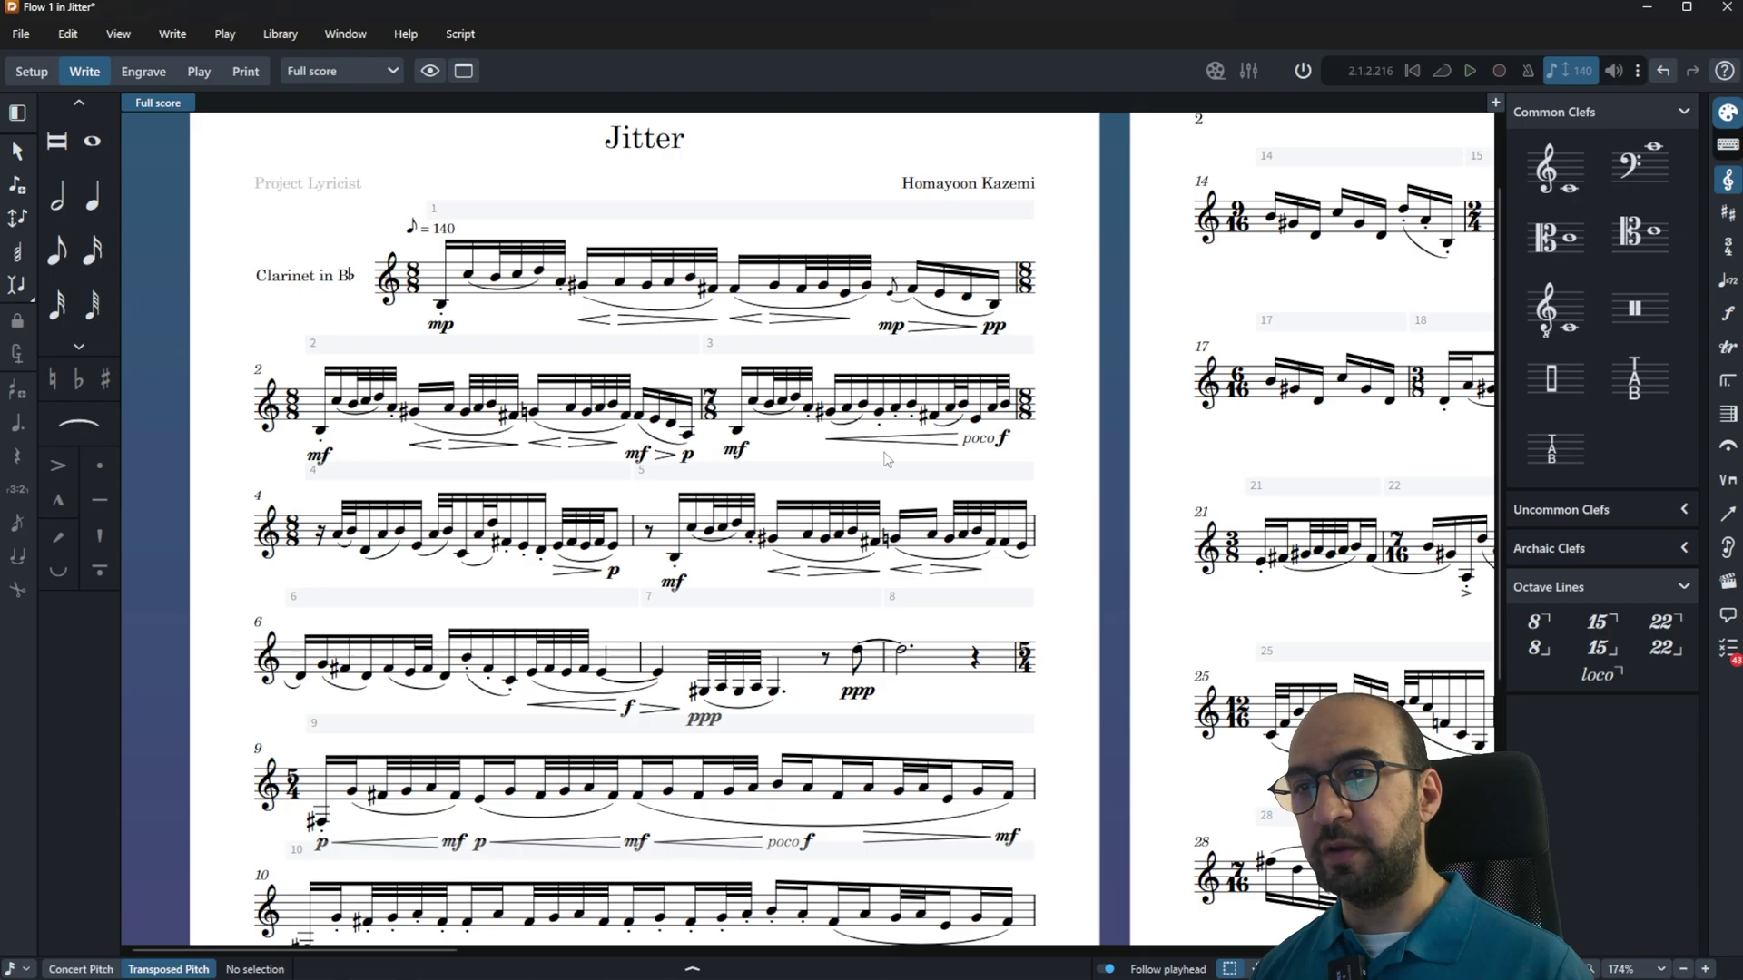